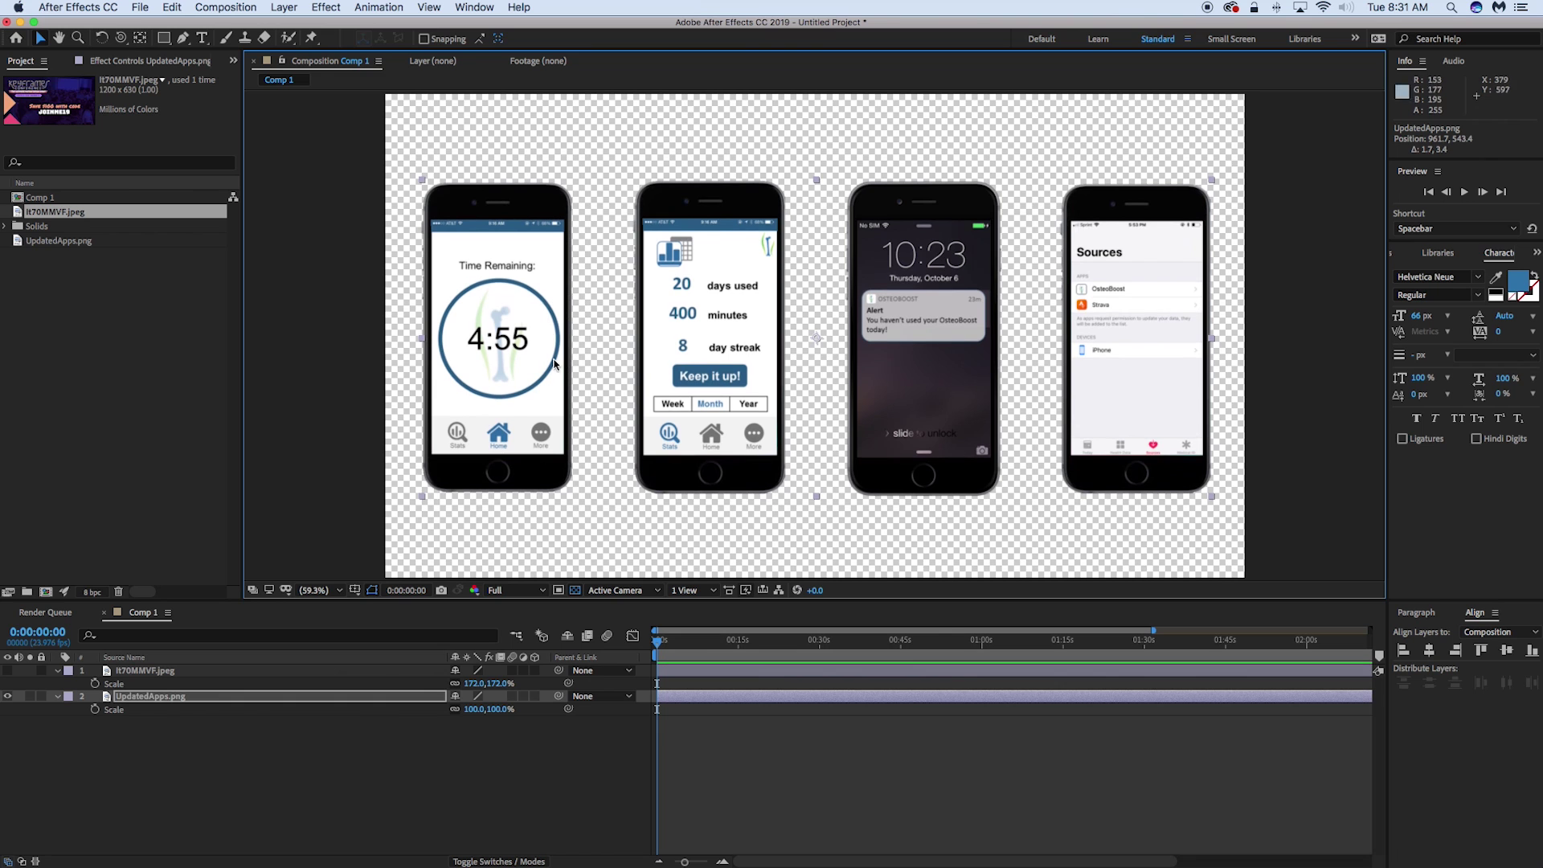
drag(566, 319, 558, 321)
key(super+z)
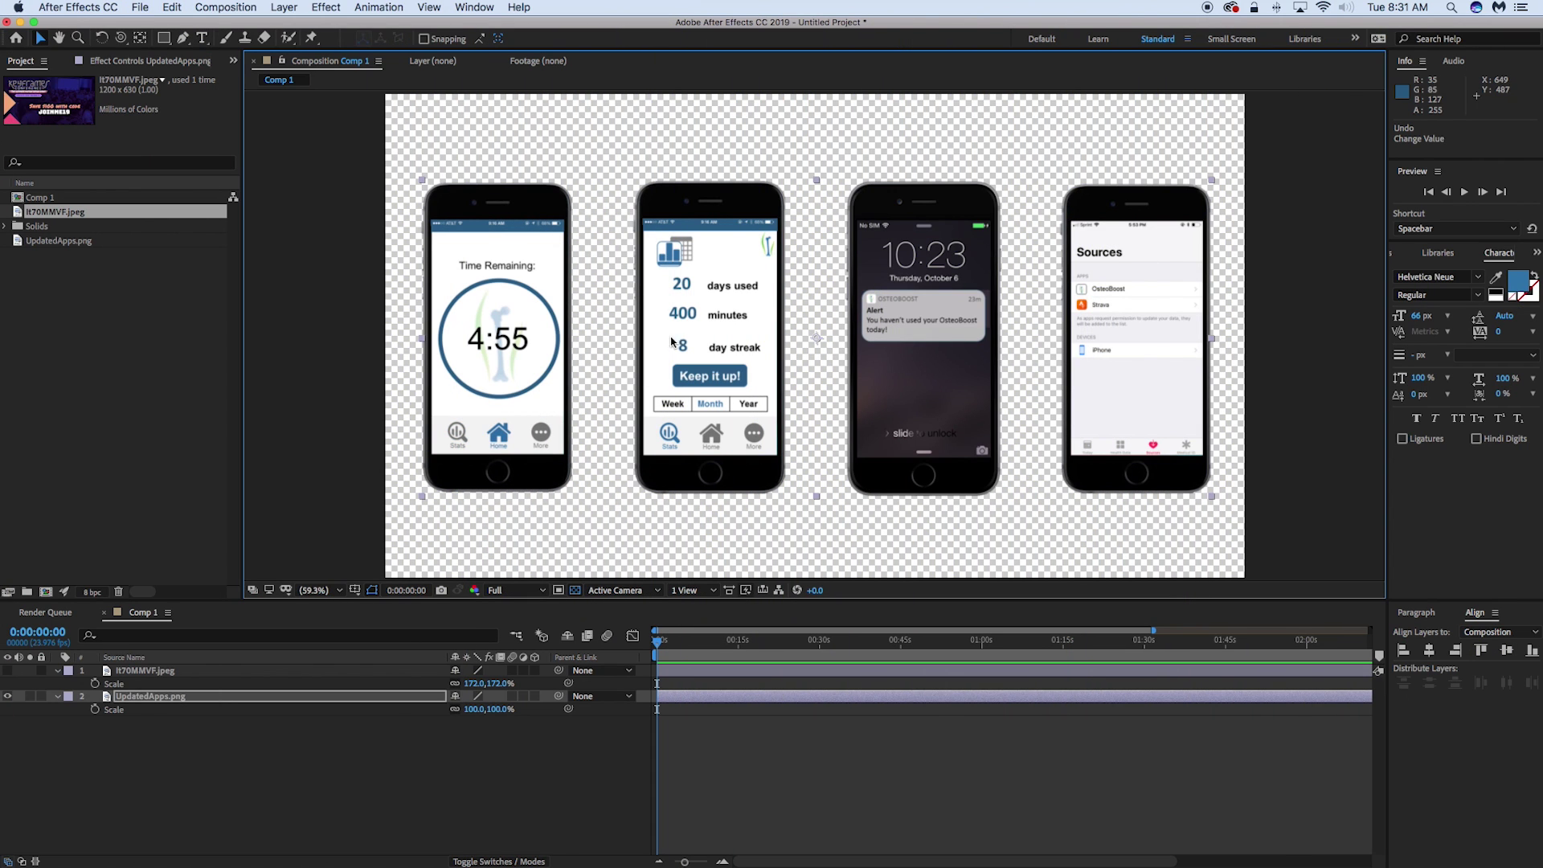
click(681, 702)
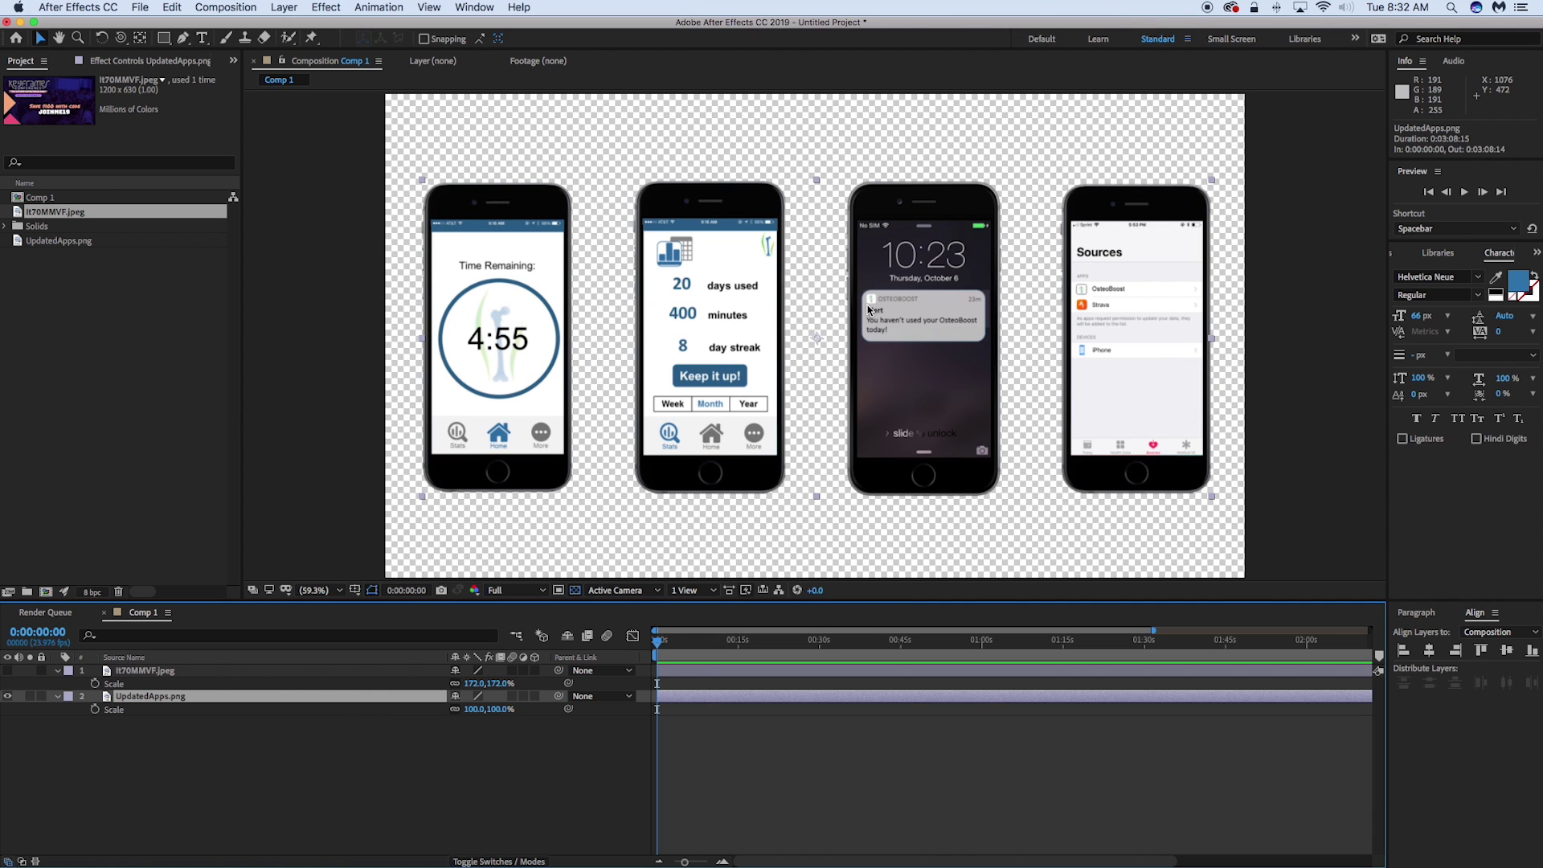
click(161, 671)
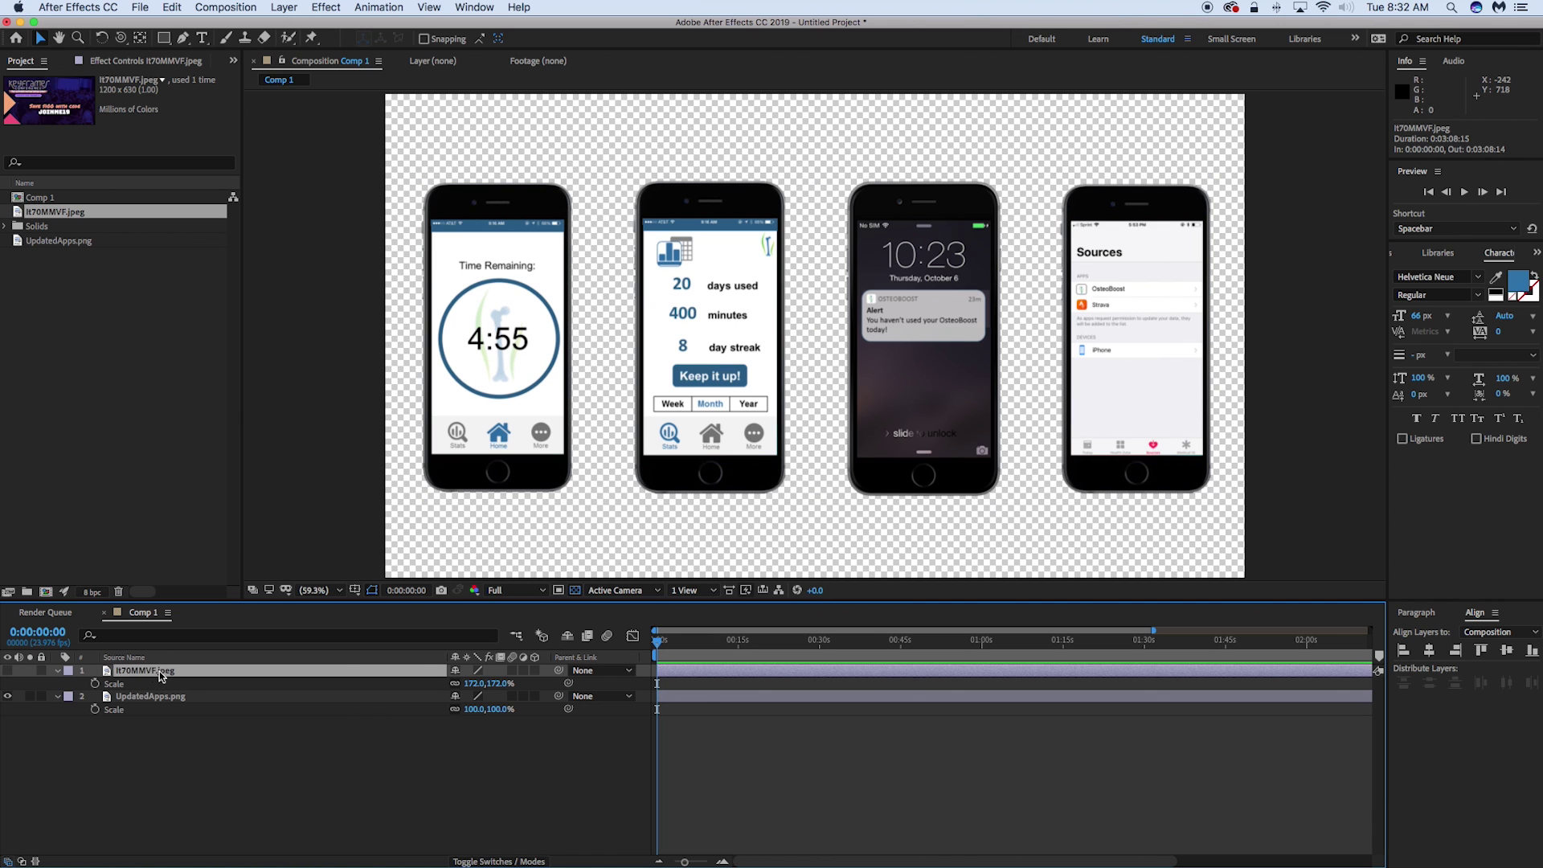
click(8, 671)
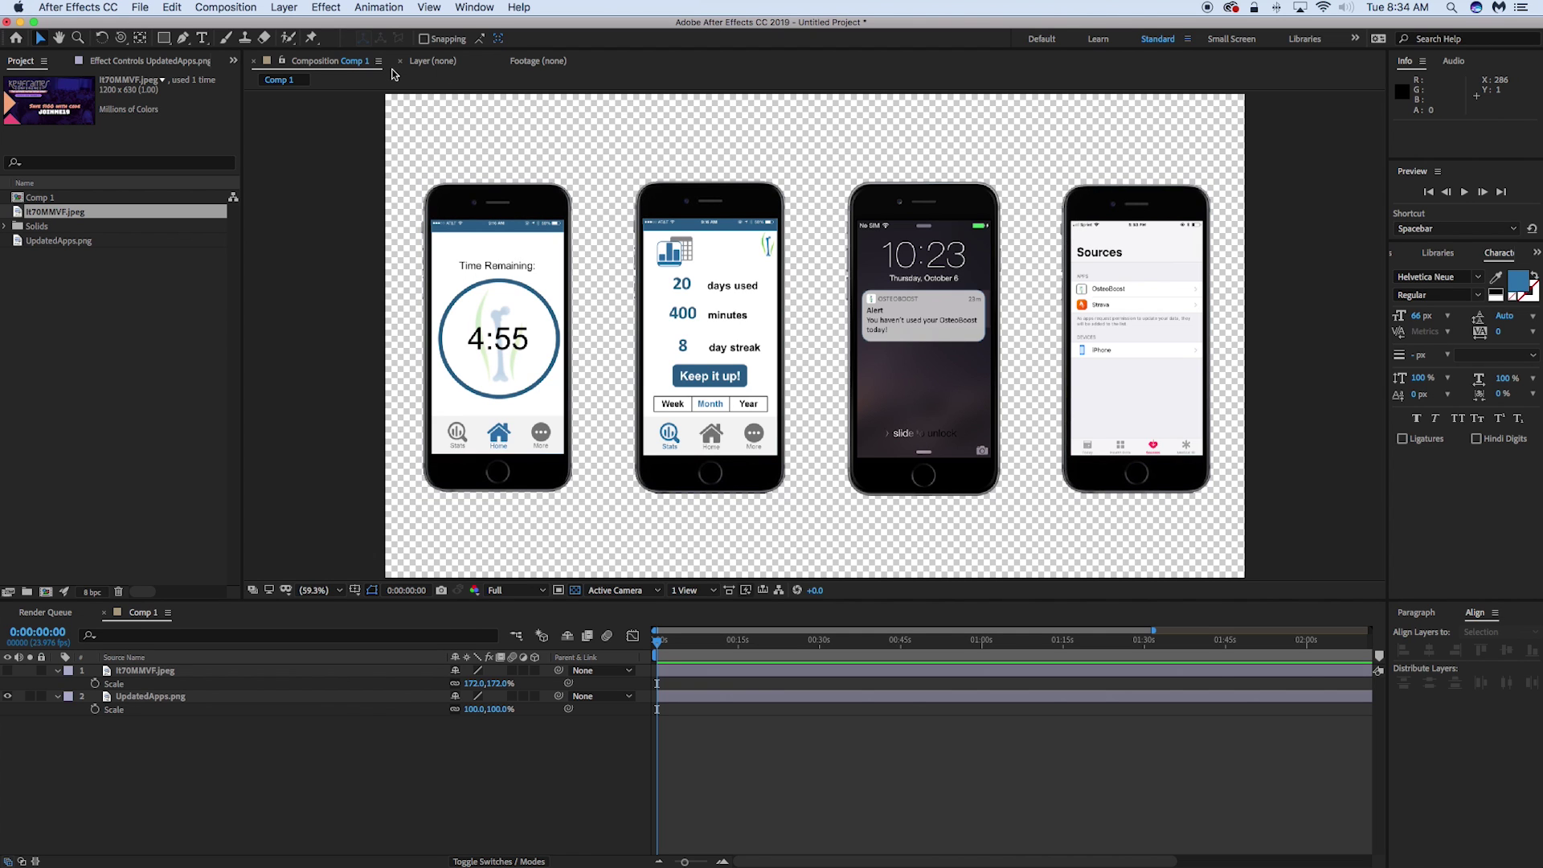
Place one puppet pin at the centre of each of the four phones on the UpdatedApps.png layer
click(312, 39)
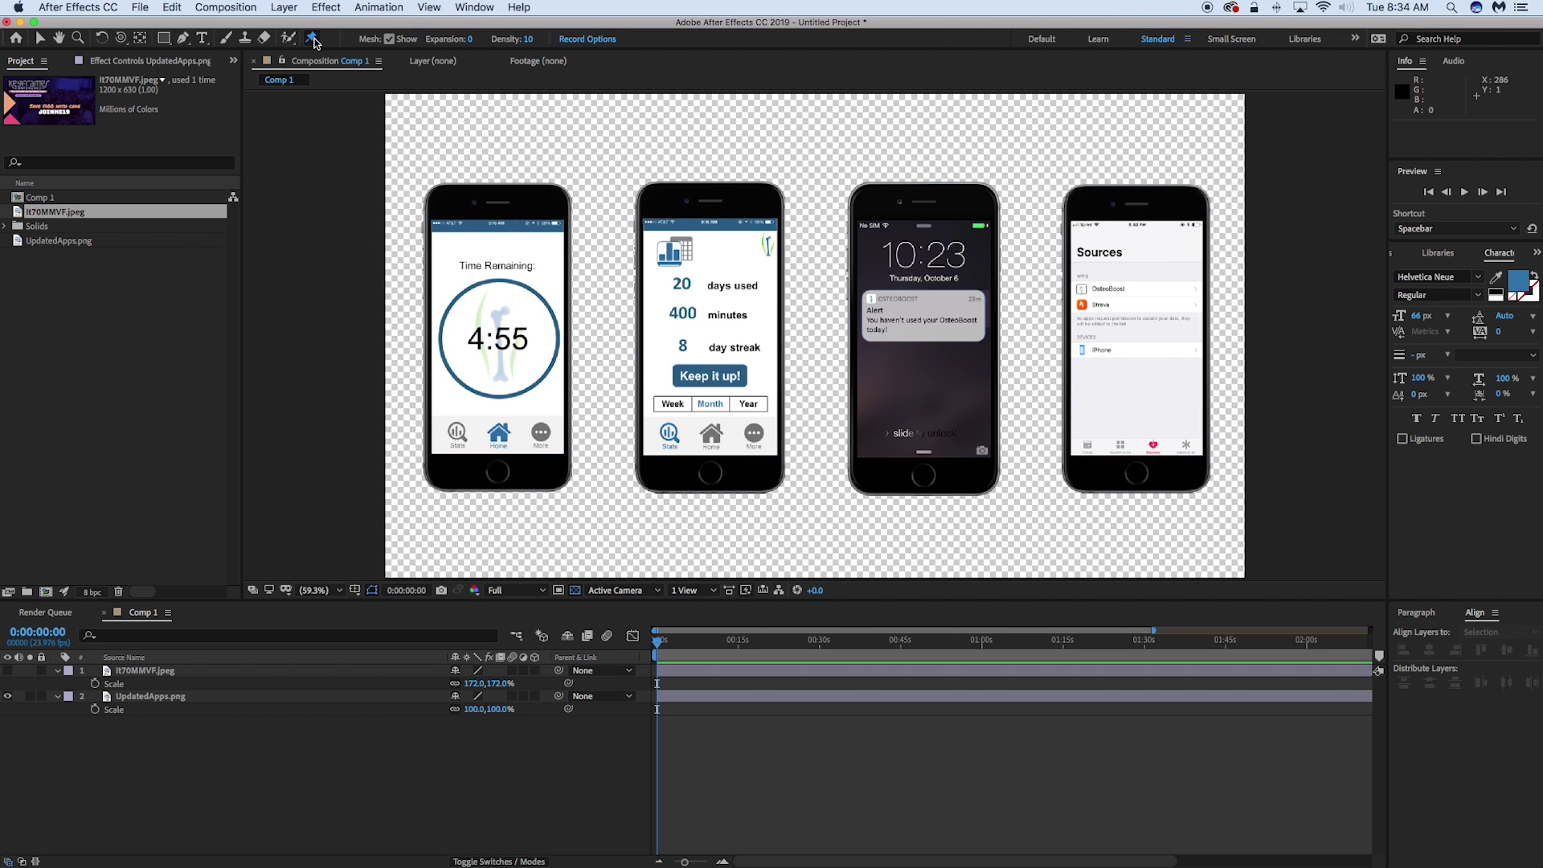
click(683, 696)
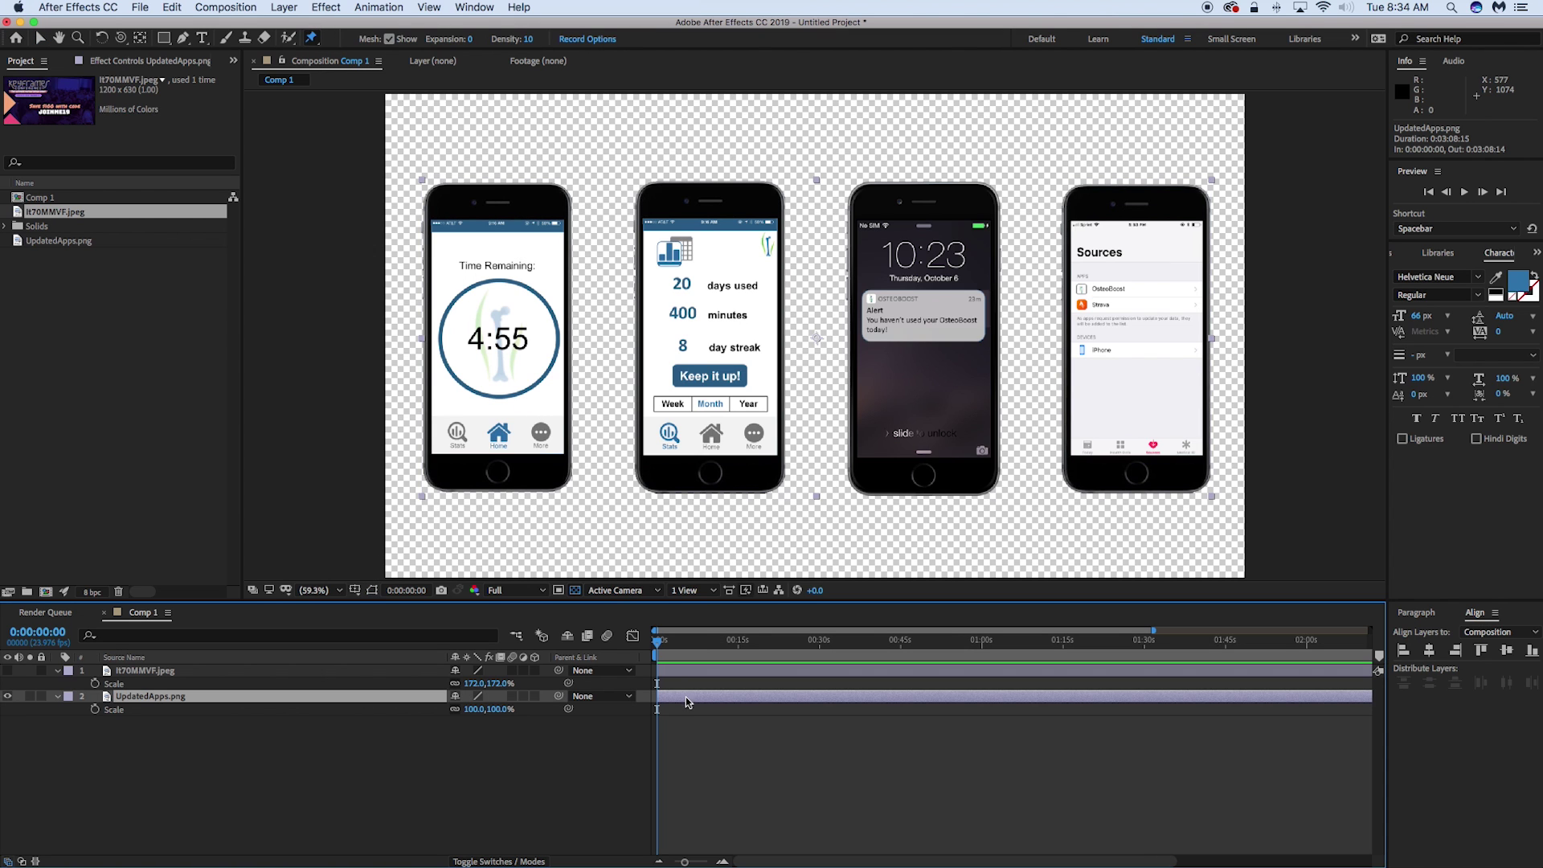
click(500, 333)
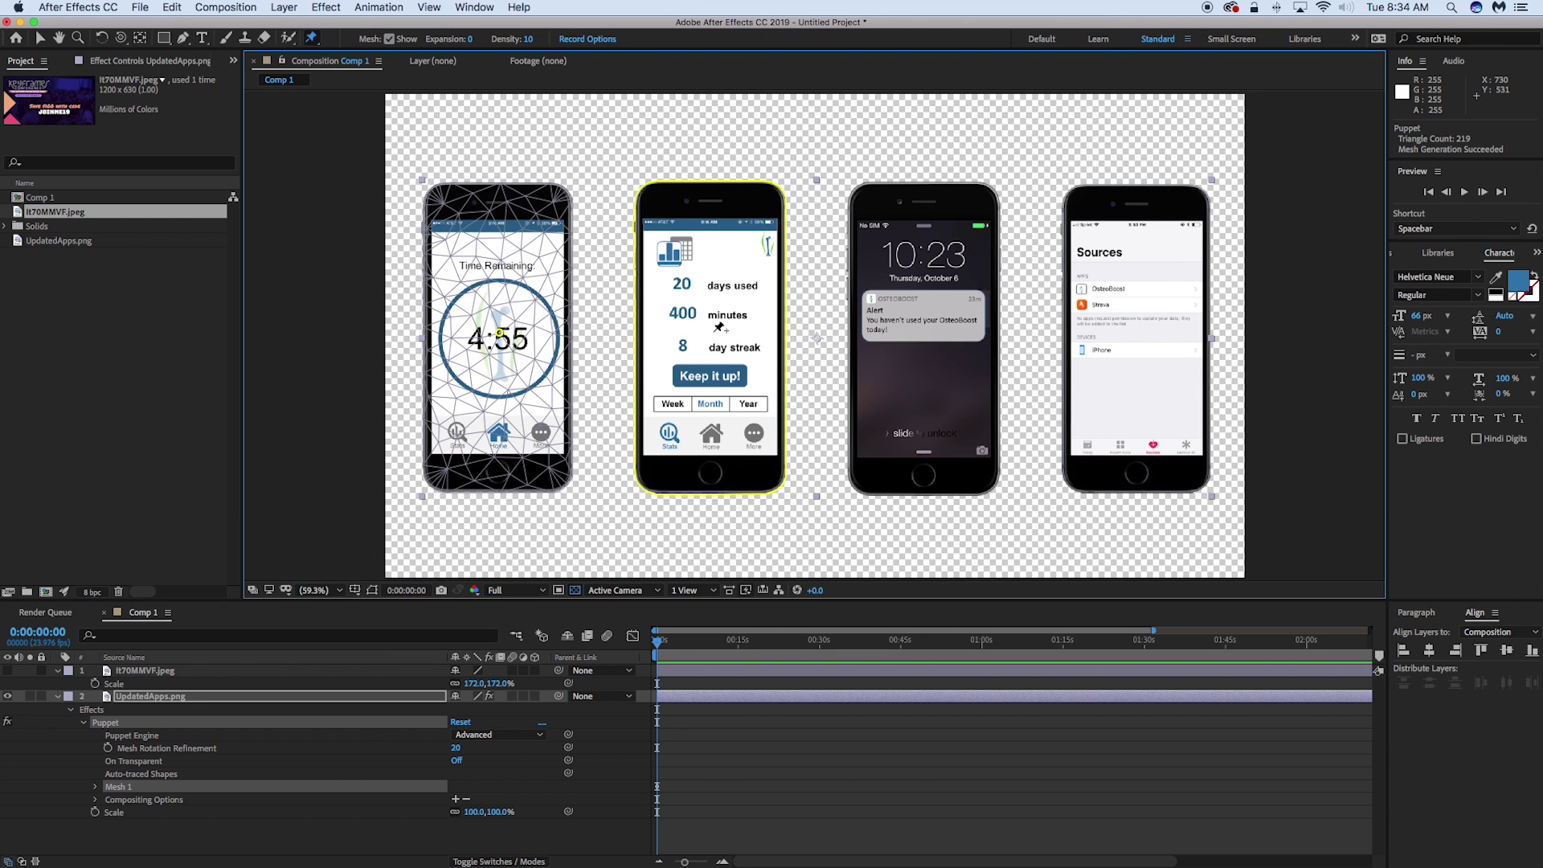
click(712, 331)
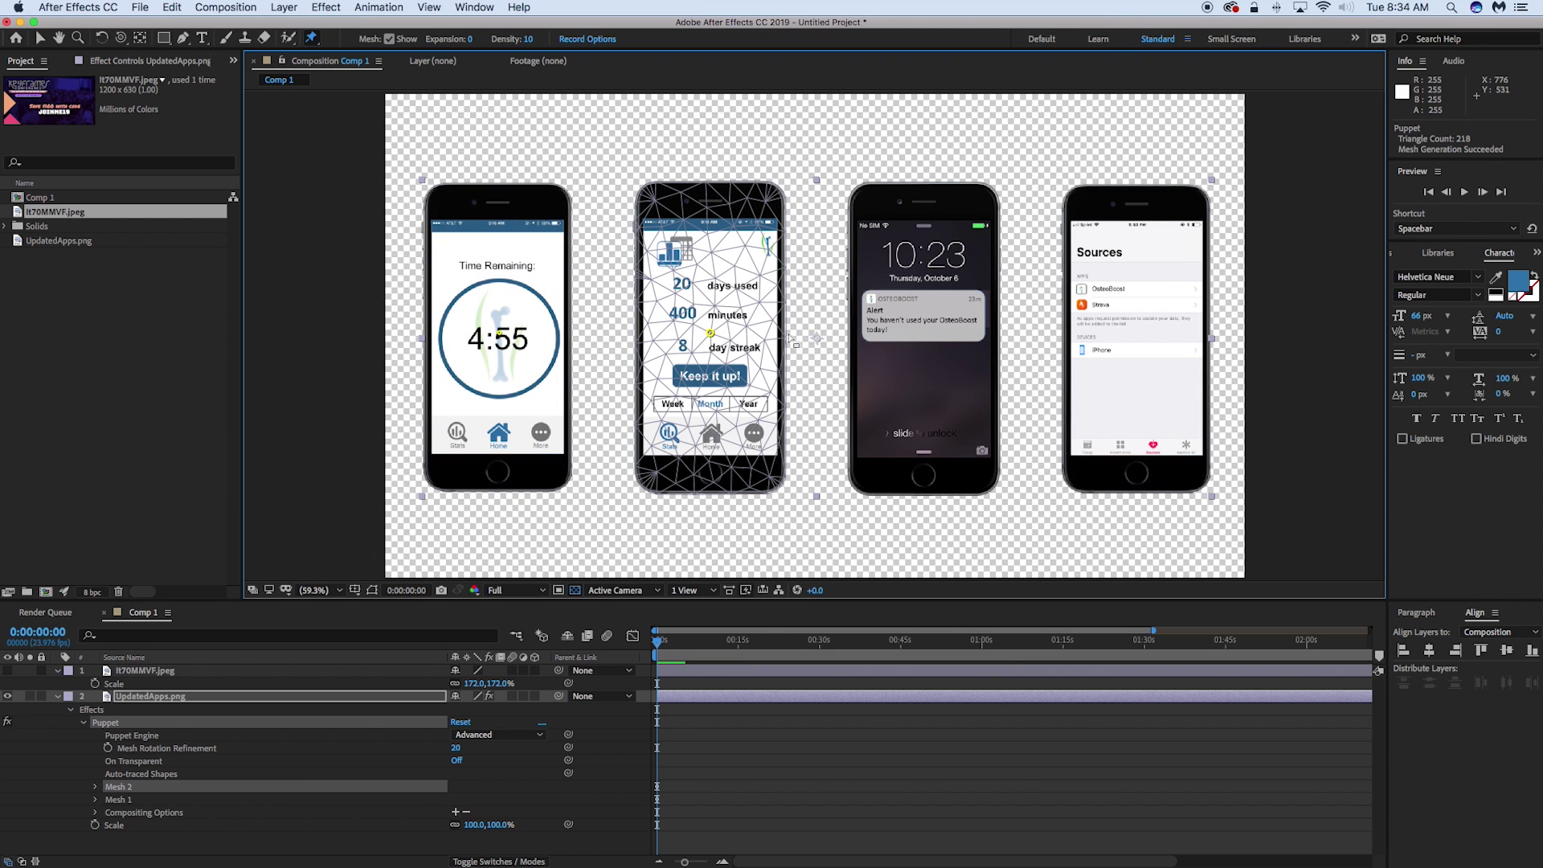
click(919, 332)
click(1143, 335)
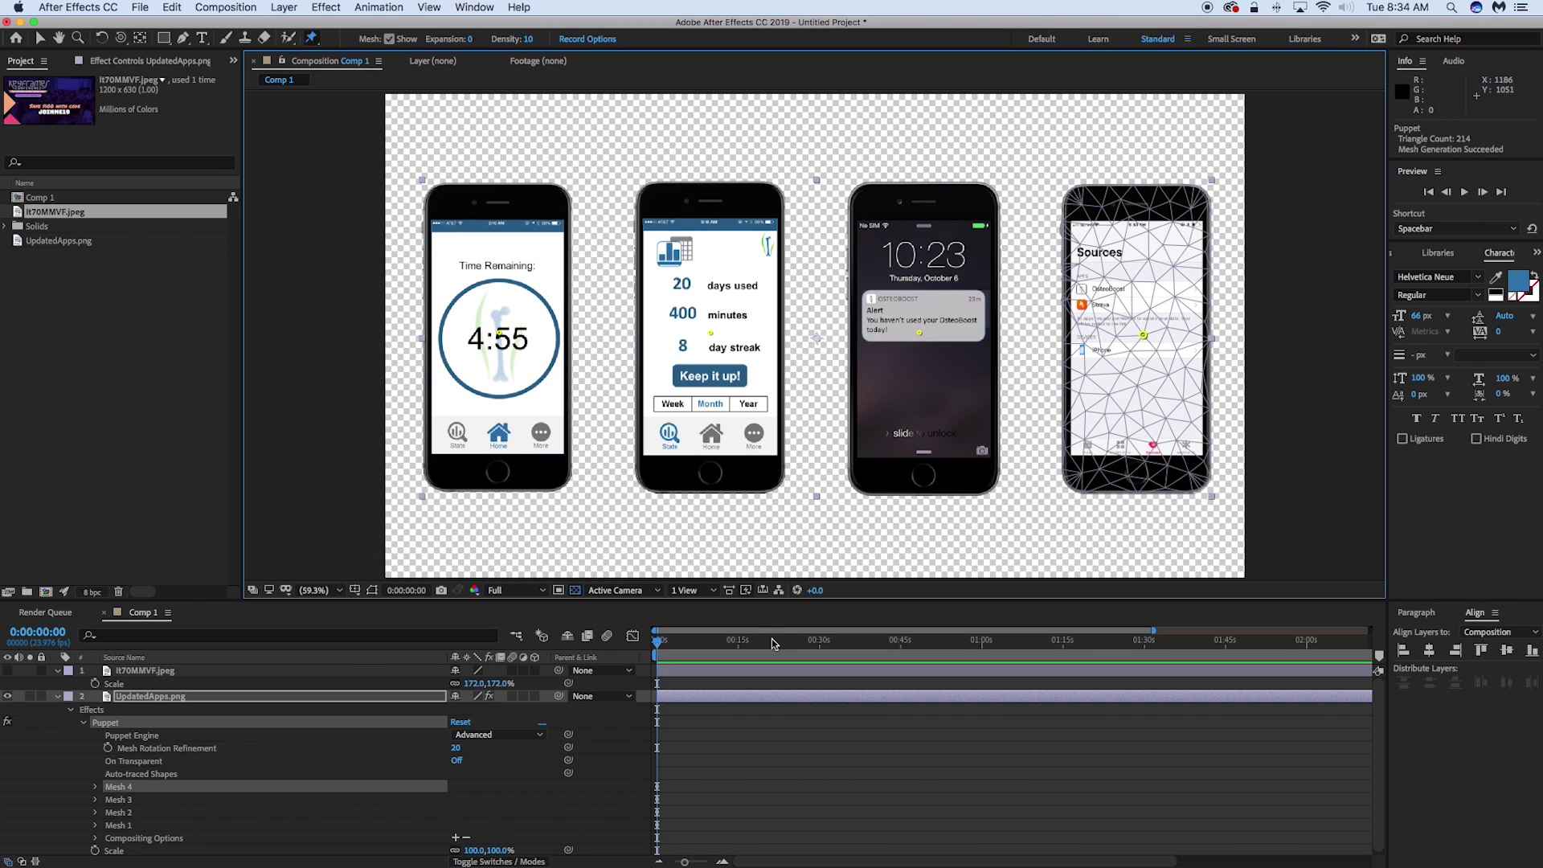
Reveal the keyframed Puppet Pin positions of the UpdatedApps.png layer and enlarge the timeline area to fit all four meshes
click(129, 825)
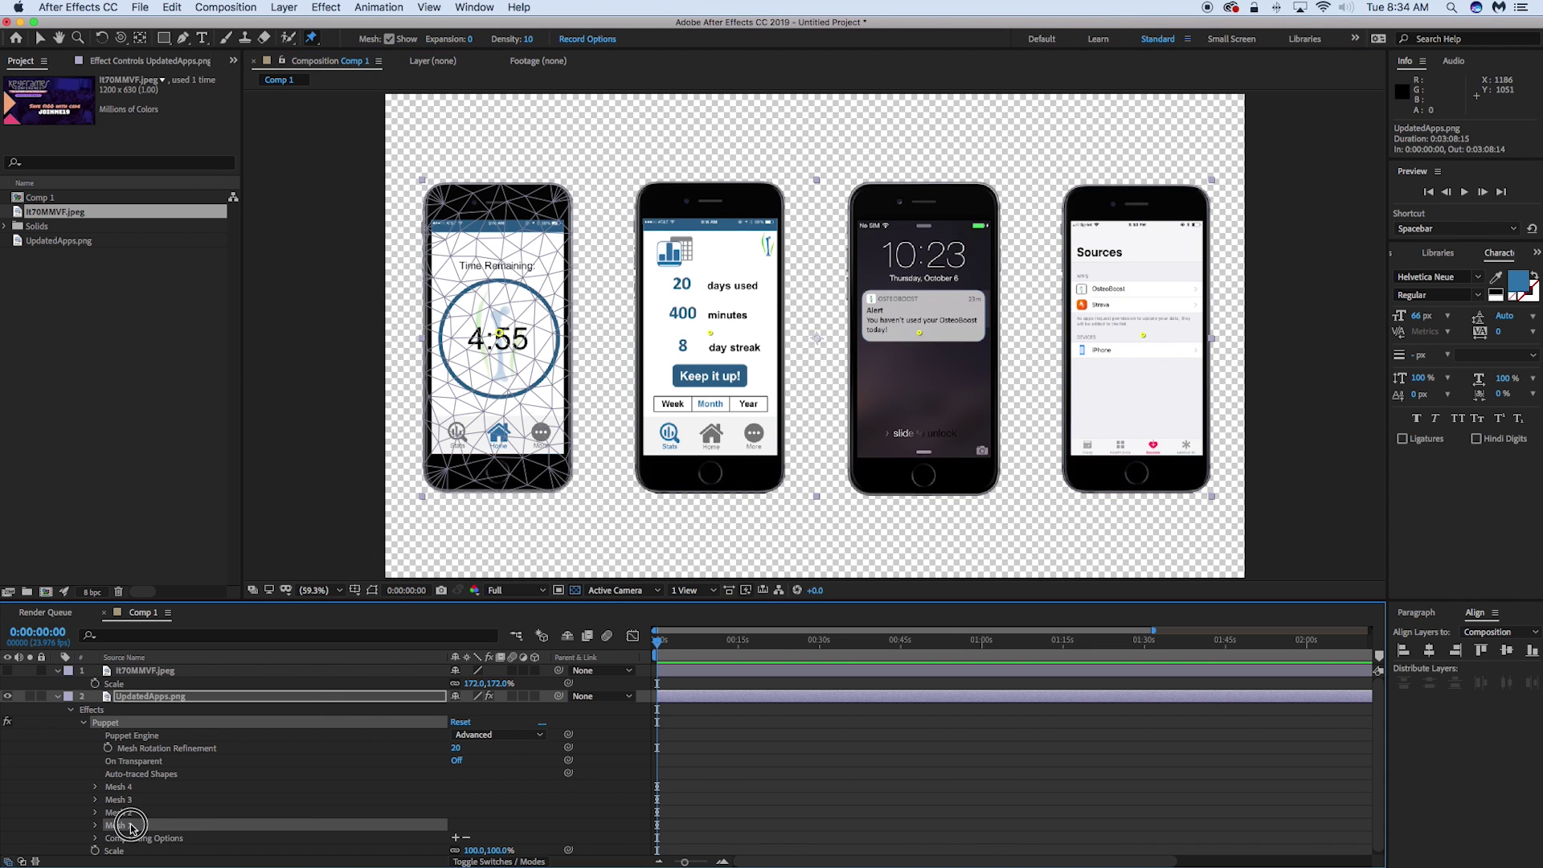
click(676, 699)
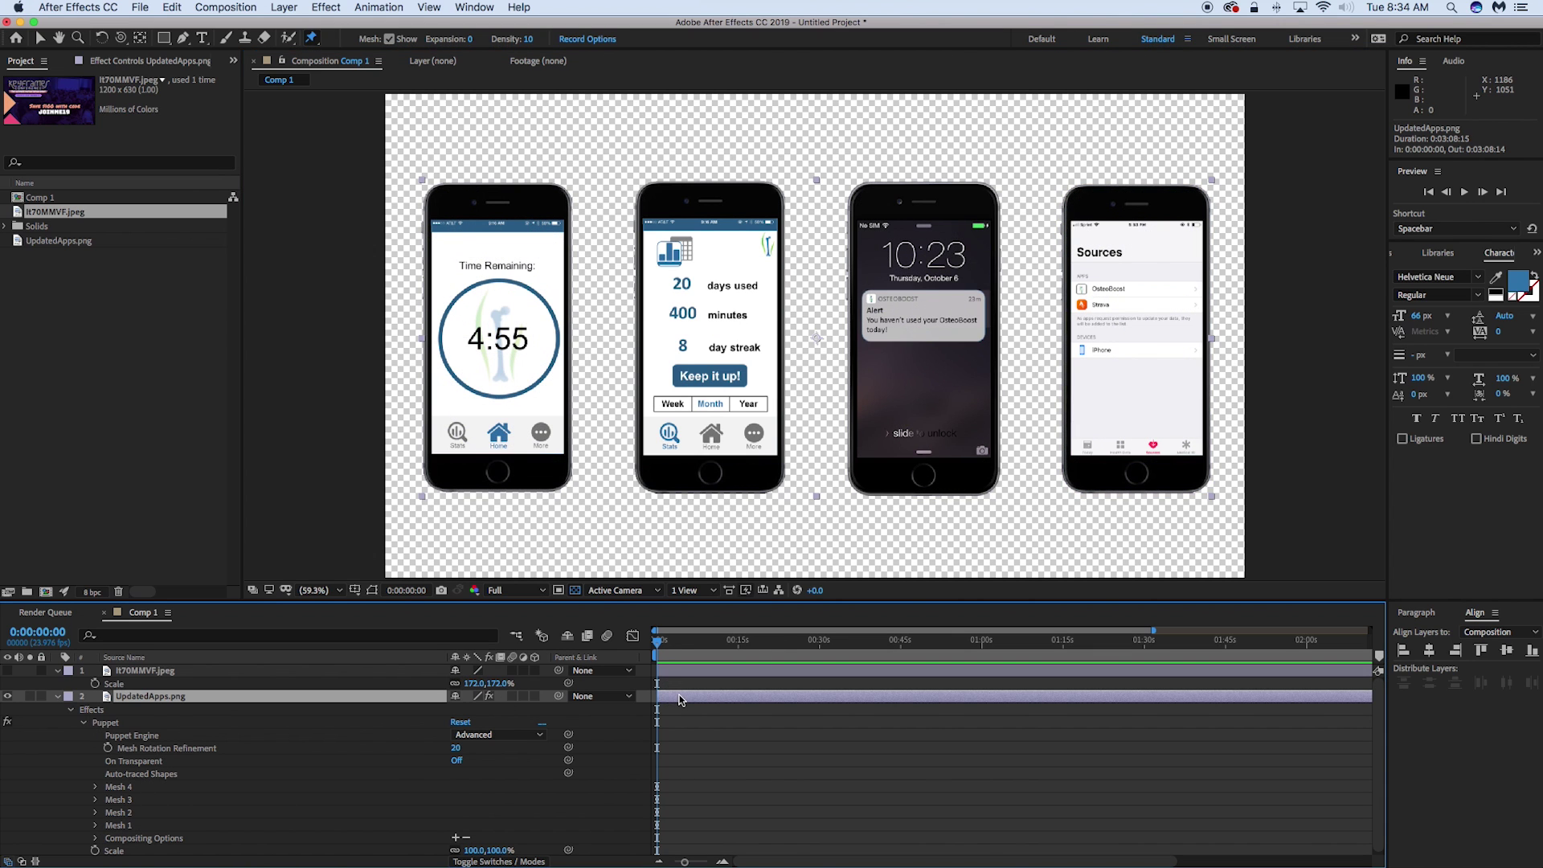
key(u)
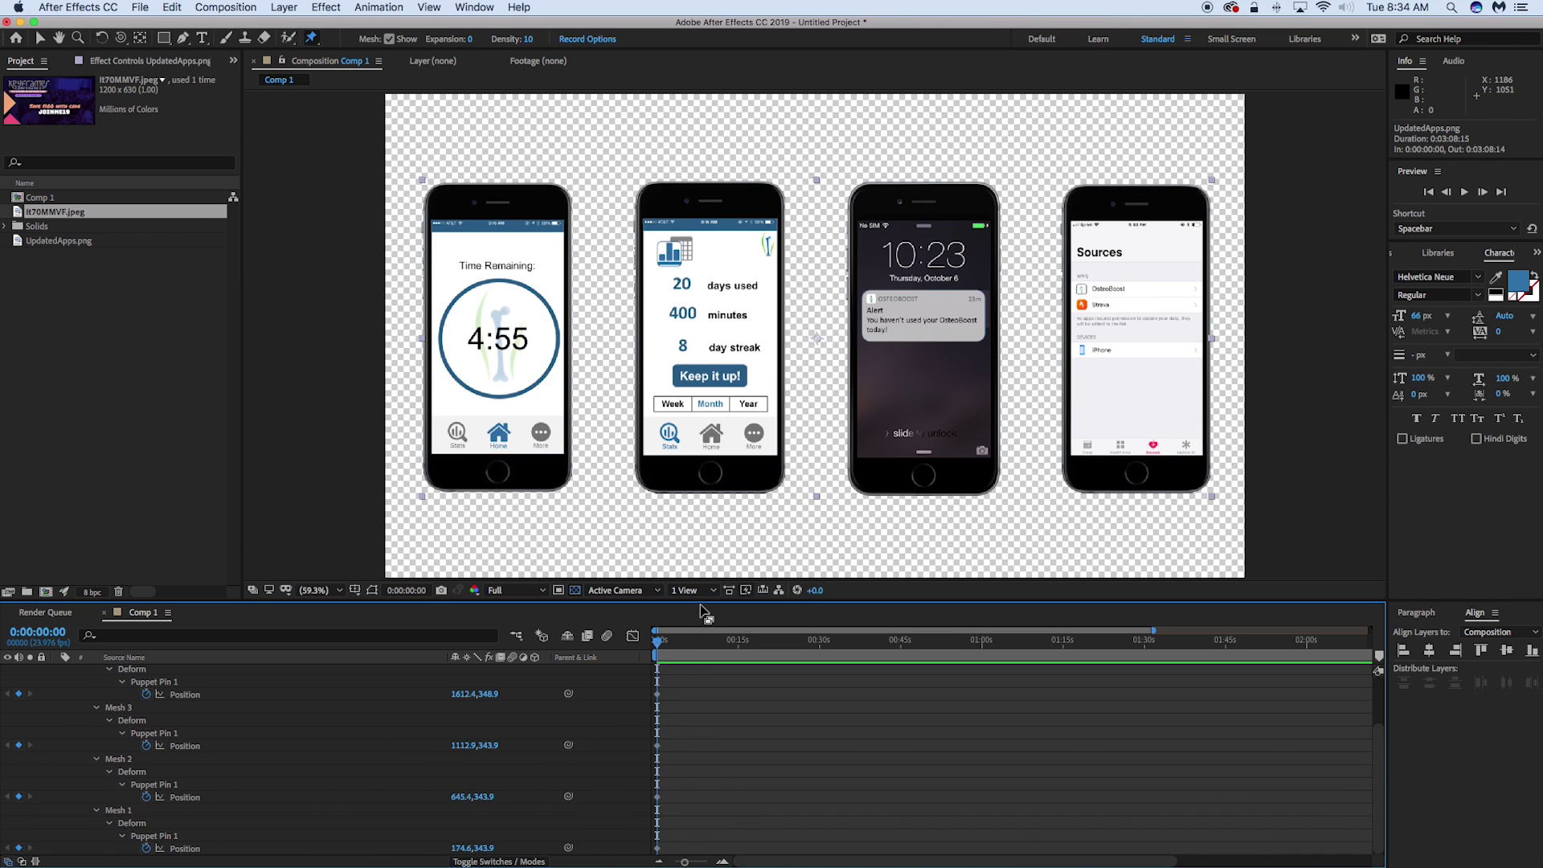
key(u)
key(u)
drag(703, 603, 705, 499)
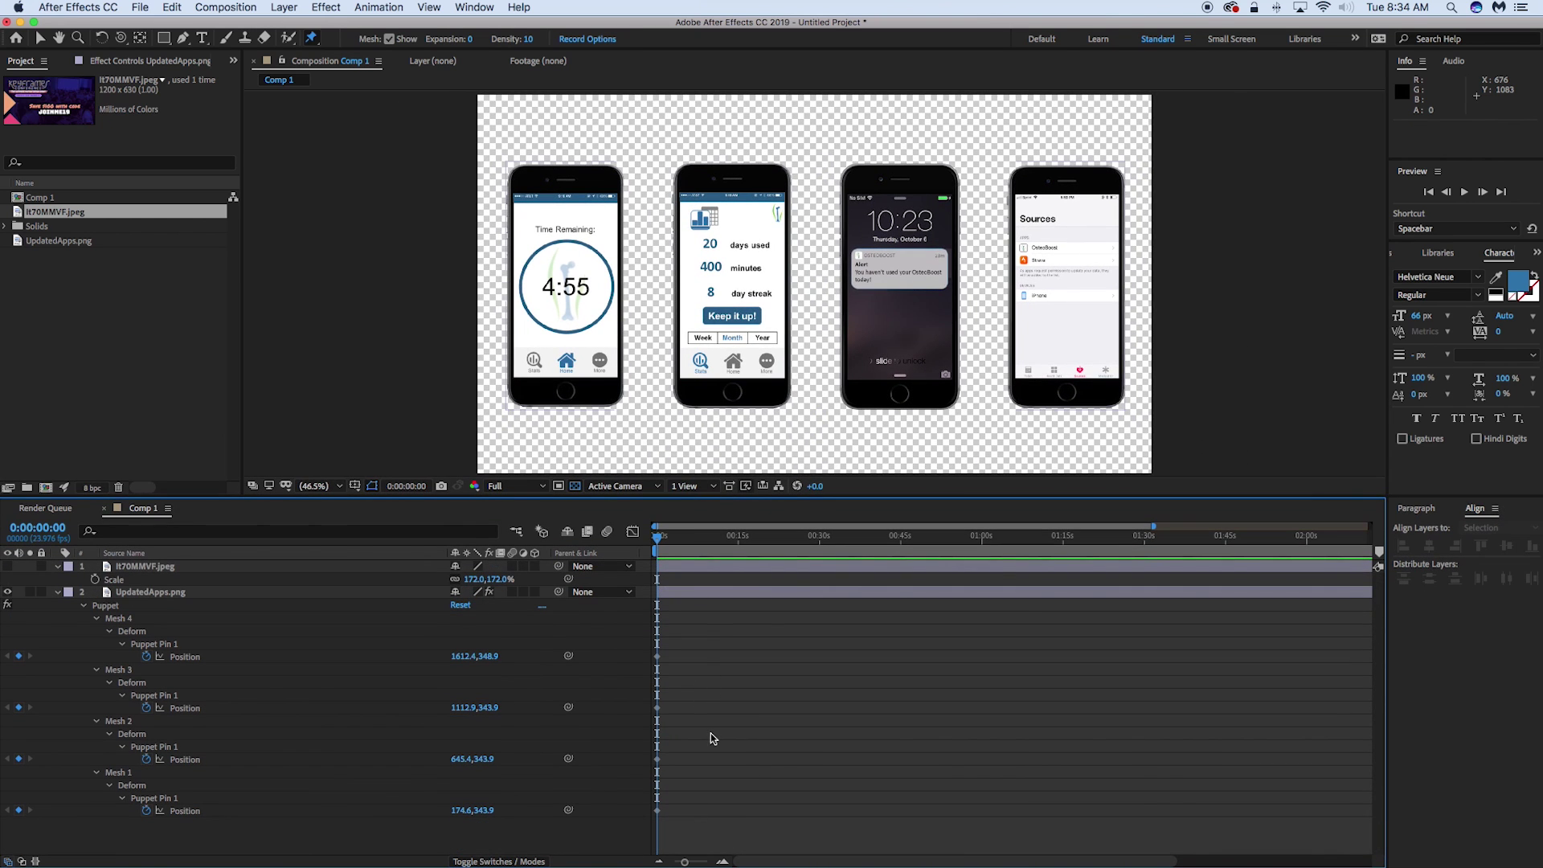
Shift the Position keyframes of all four puppet pins from the start to 0:00:19:19
click(765, 535)
drag(685, 635, 644, 817)
drag(657, 657, 753, 663)
At the start of the timeline, move all four pins down until the phones are below the frame, and preview the motion
drag(762, 541, 623, 554)
key(v)
drag(566, 284, 570, 607)
key(space)
key(space)
Move the four pins' end keyframes earlier to about 2 seconds and preview the rise
drag(800, 642, 645, 831)
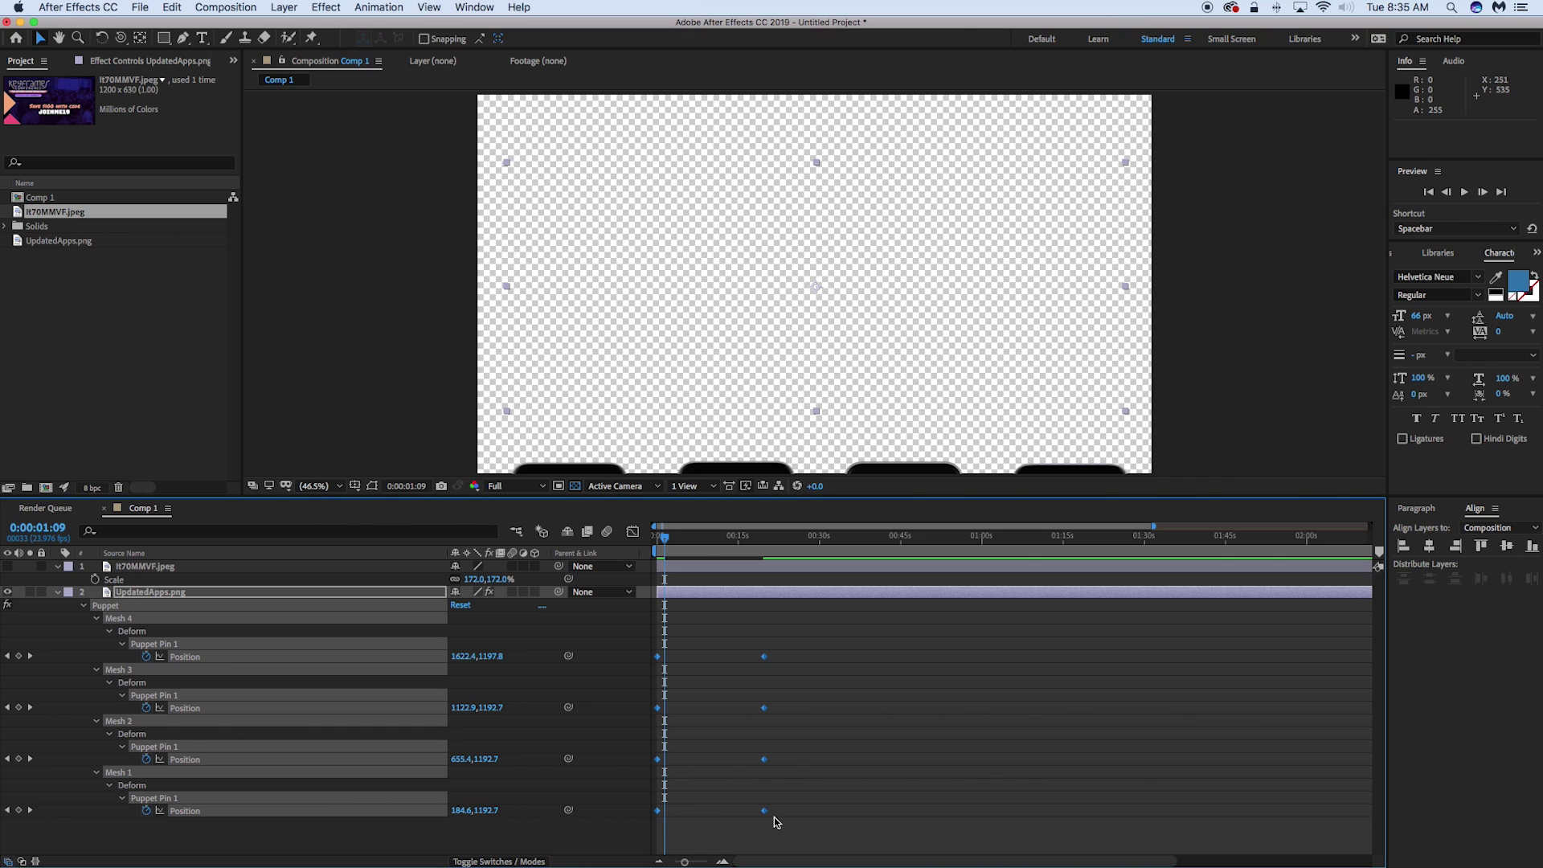
drag(767, 814, 669, 813)
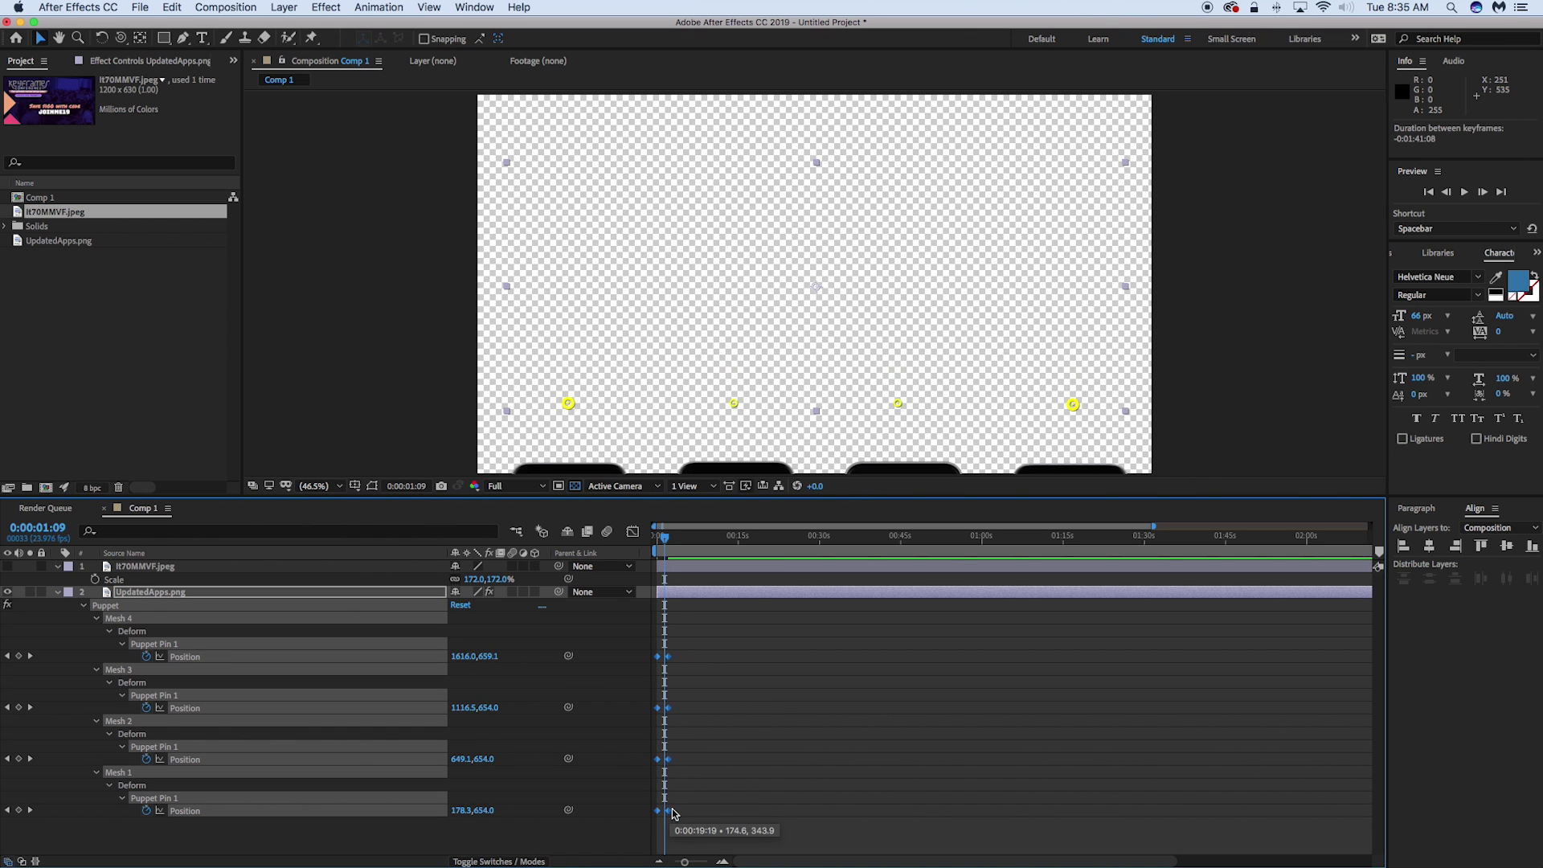
click(722, 862)
click(722, 863)
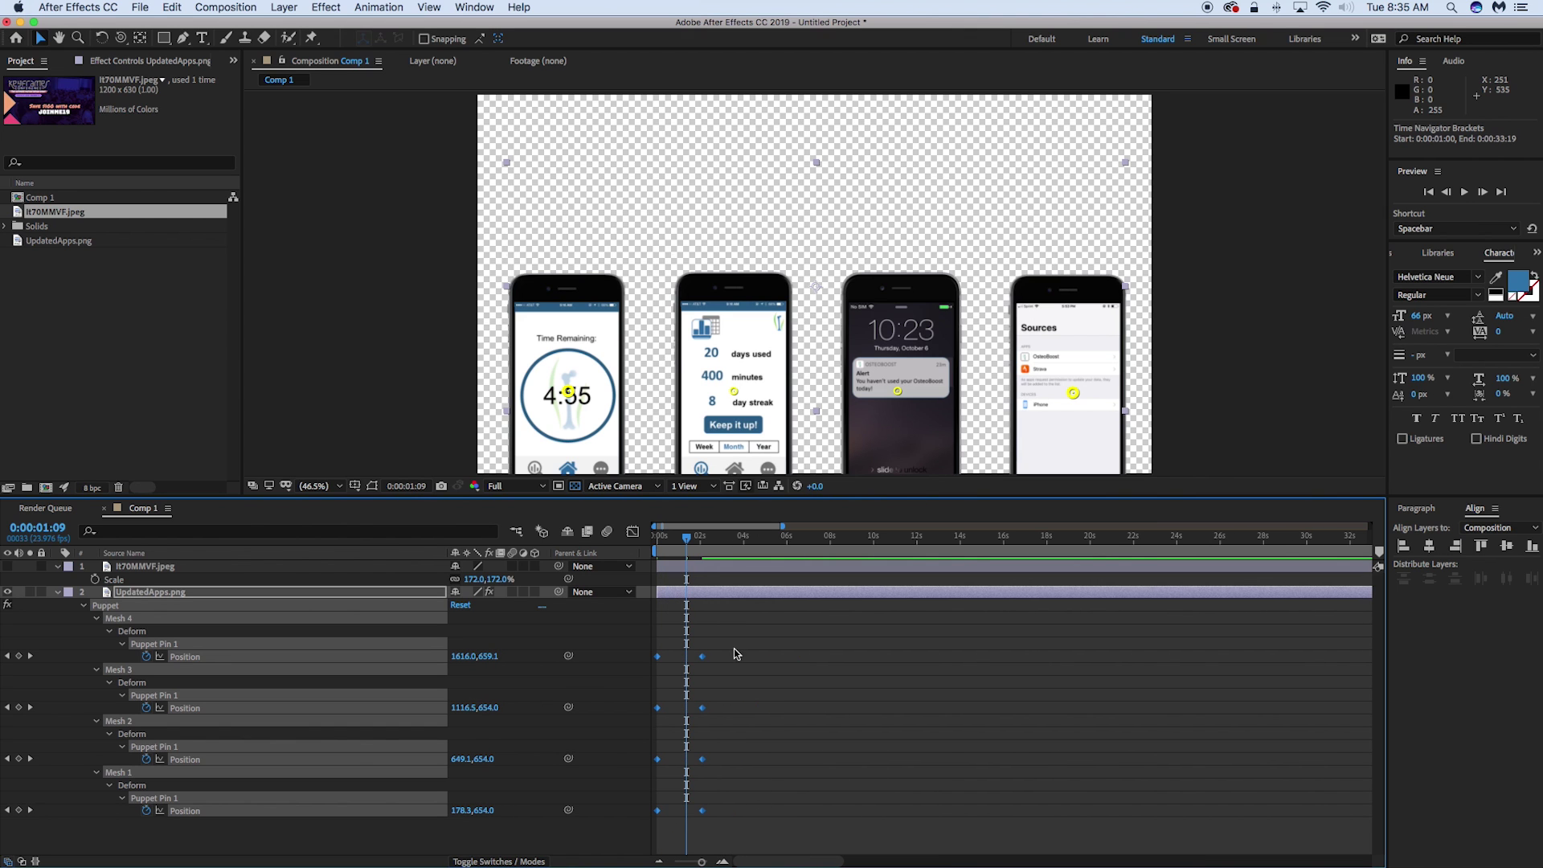
key(space)
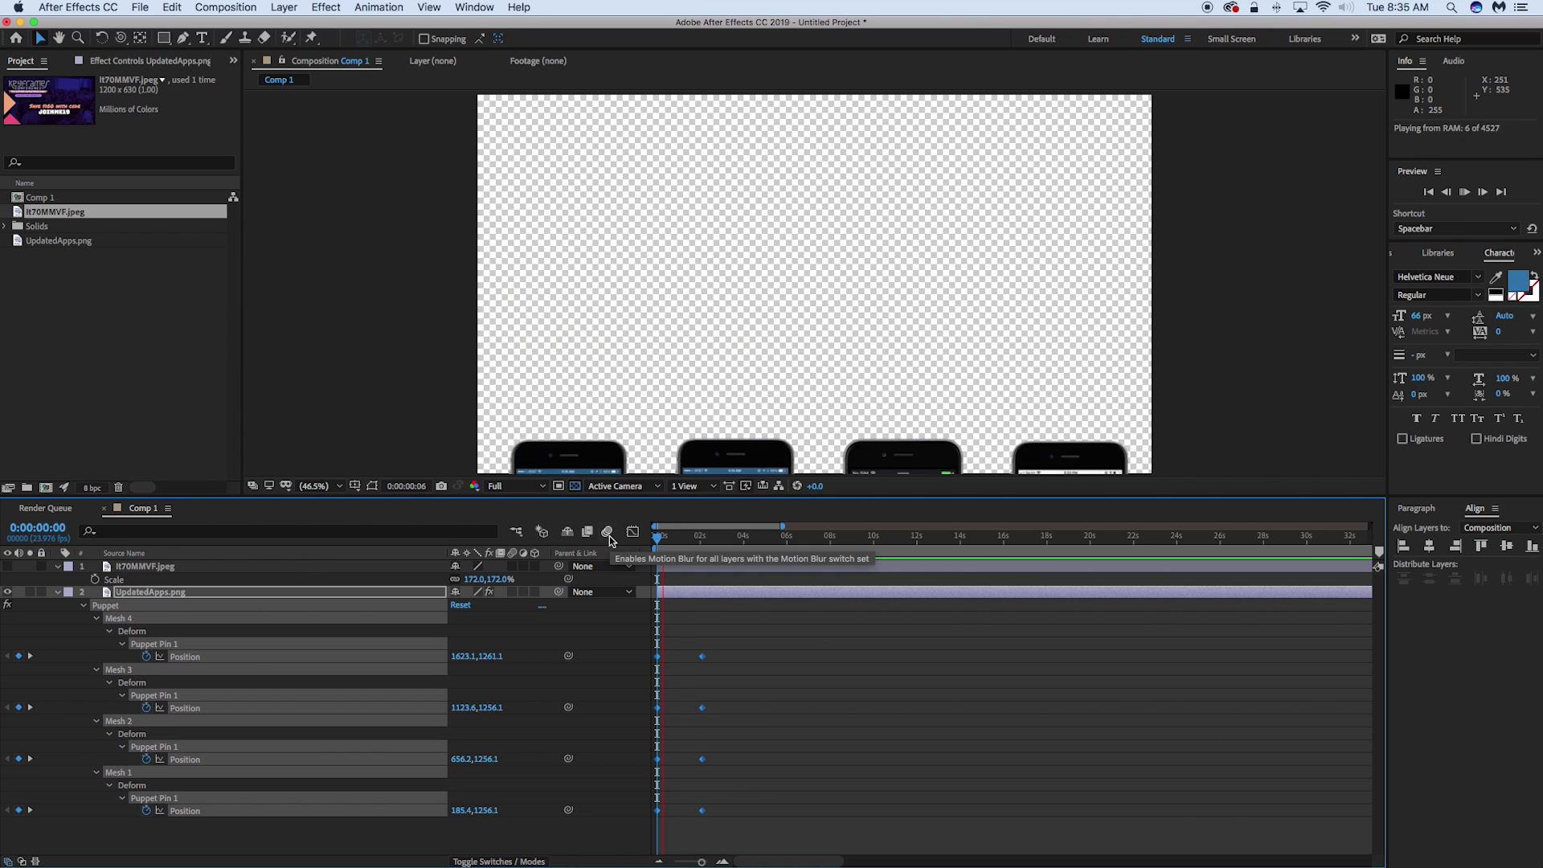
key(space)
Retime the four pins' Position keyframes to run from 0:00:00:08 to 0:00:01:06
drag(703, 811, 665, 659)
click(721, 862)
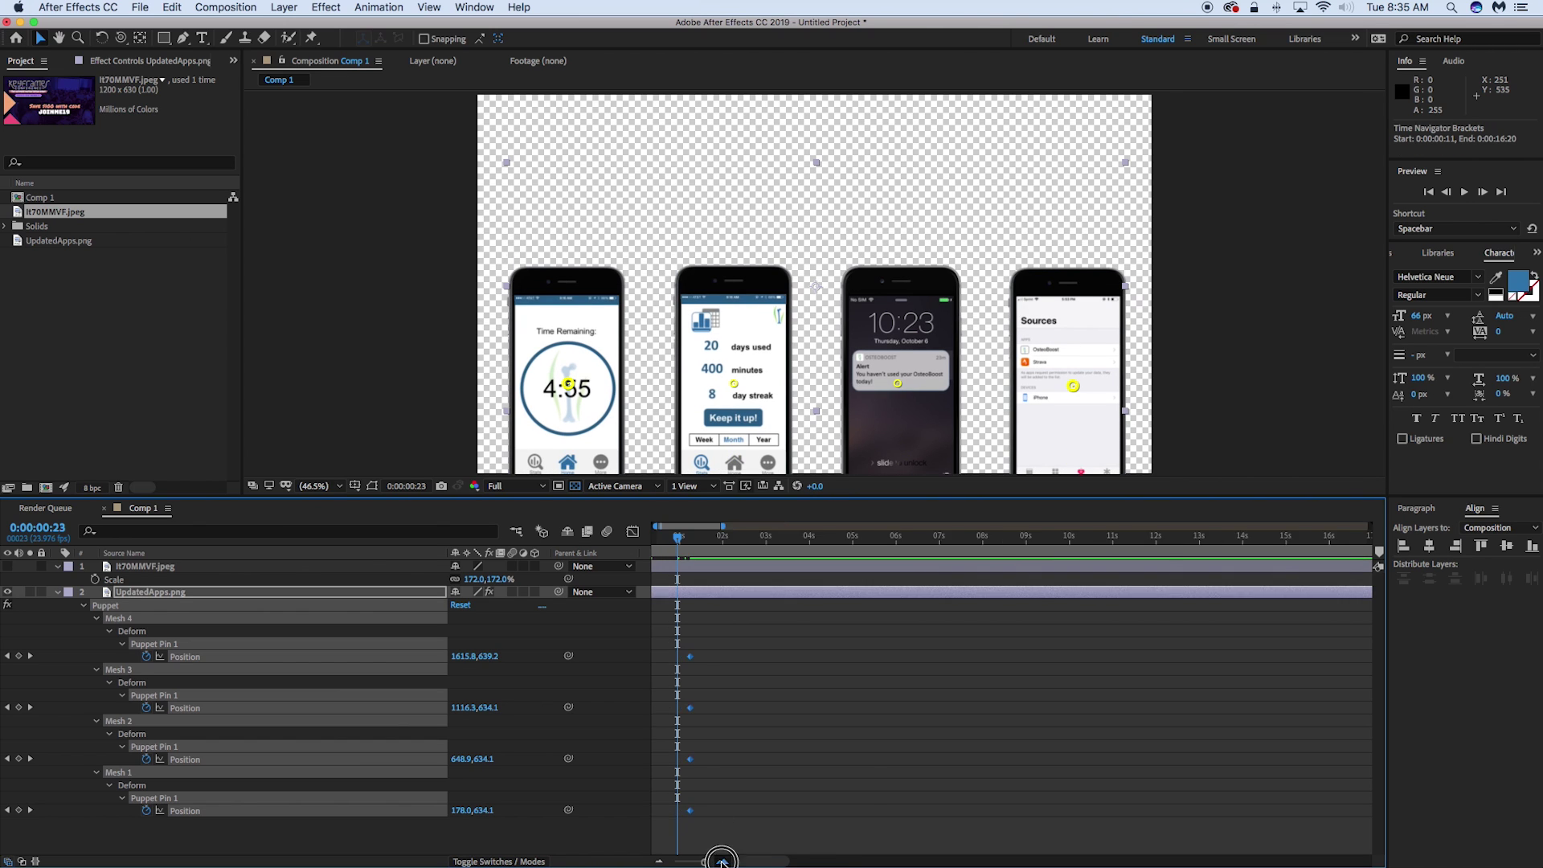
click(721, 862)
click(721, 862)
scroll(764, 778, left, 3)
scroll(763, 778, left, 1)
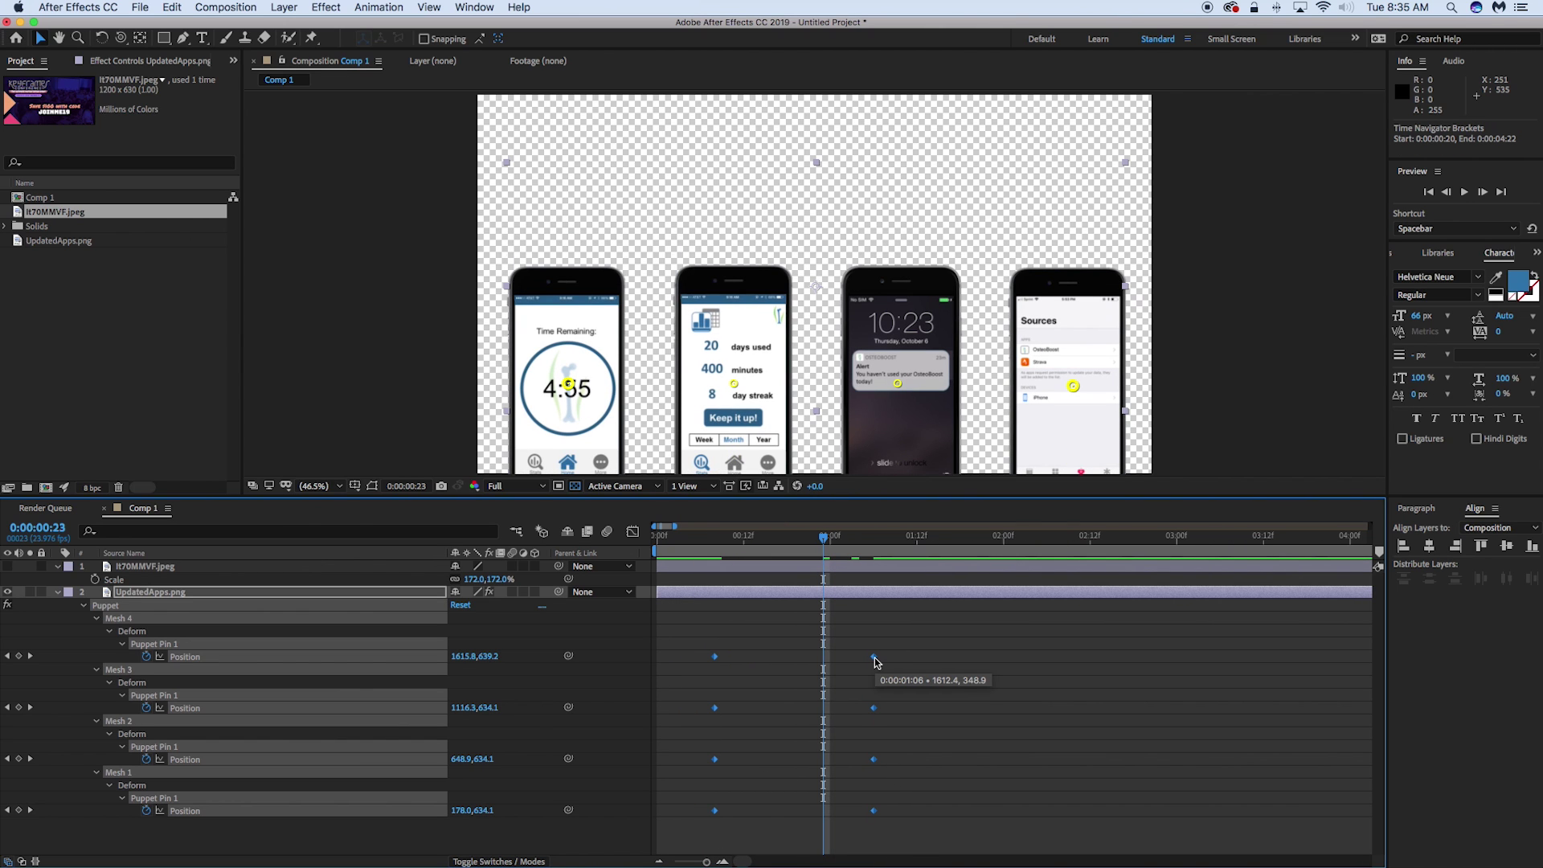
Apply Easy Ease to the pin keyframes, reshape the speed graph to an early peak with a long slowdown, and preview it
key(F9)
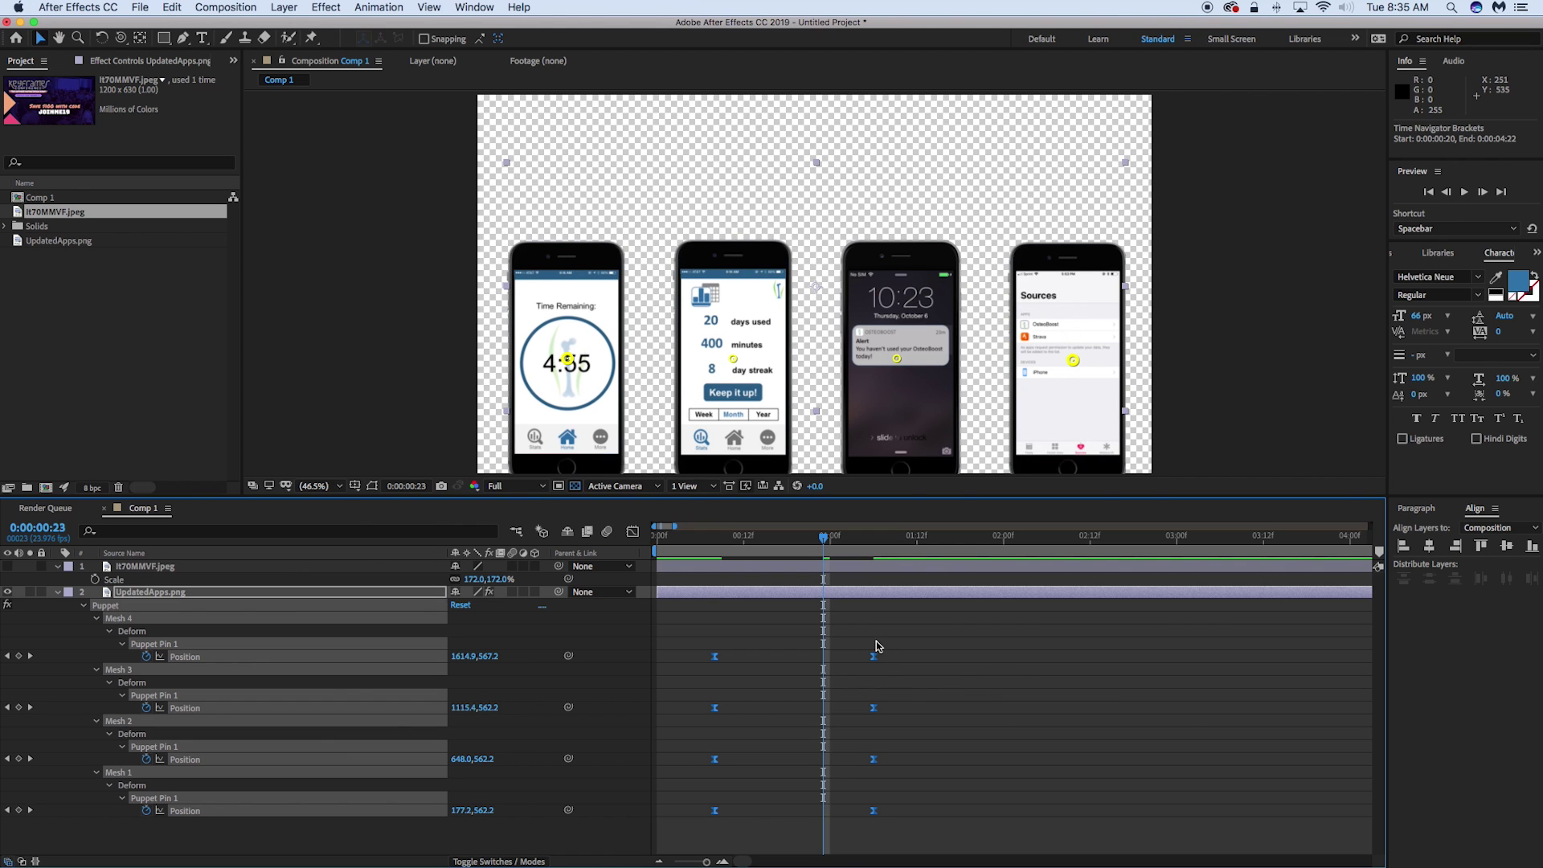
click(634, 532)
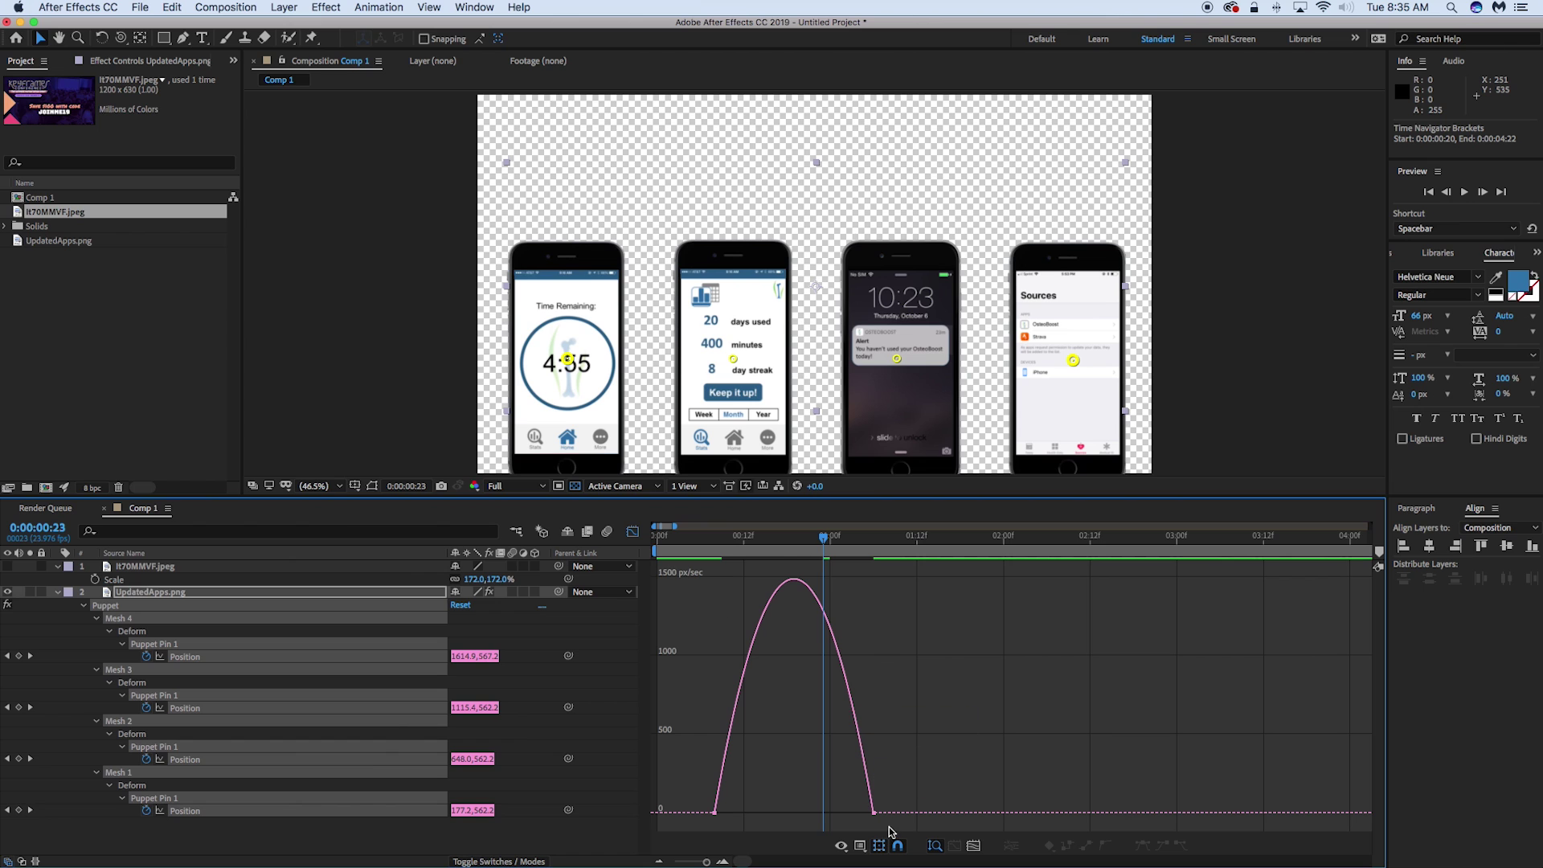
drag(890, 836, 794, 810)
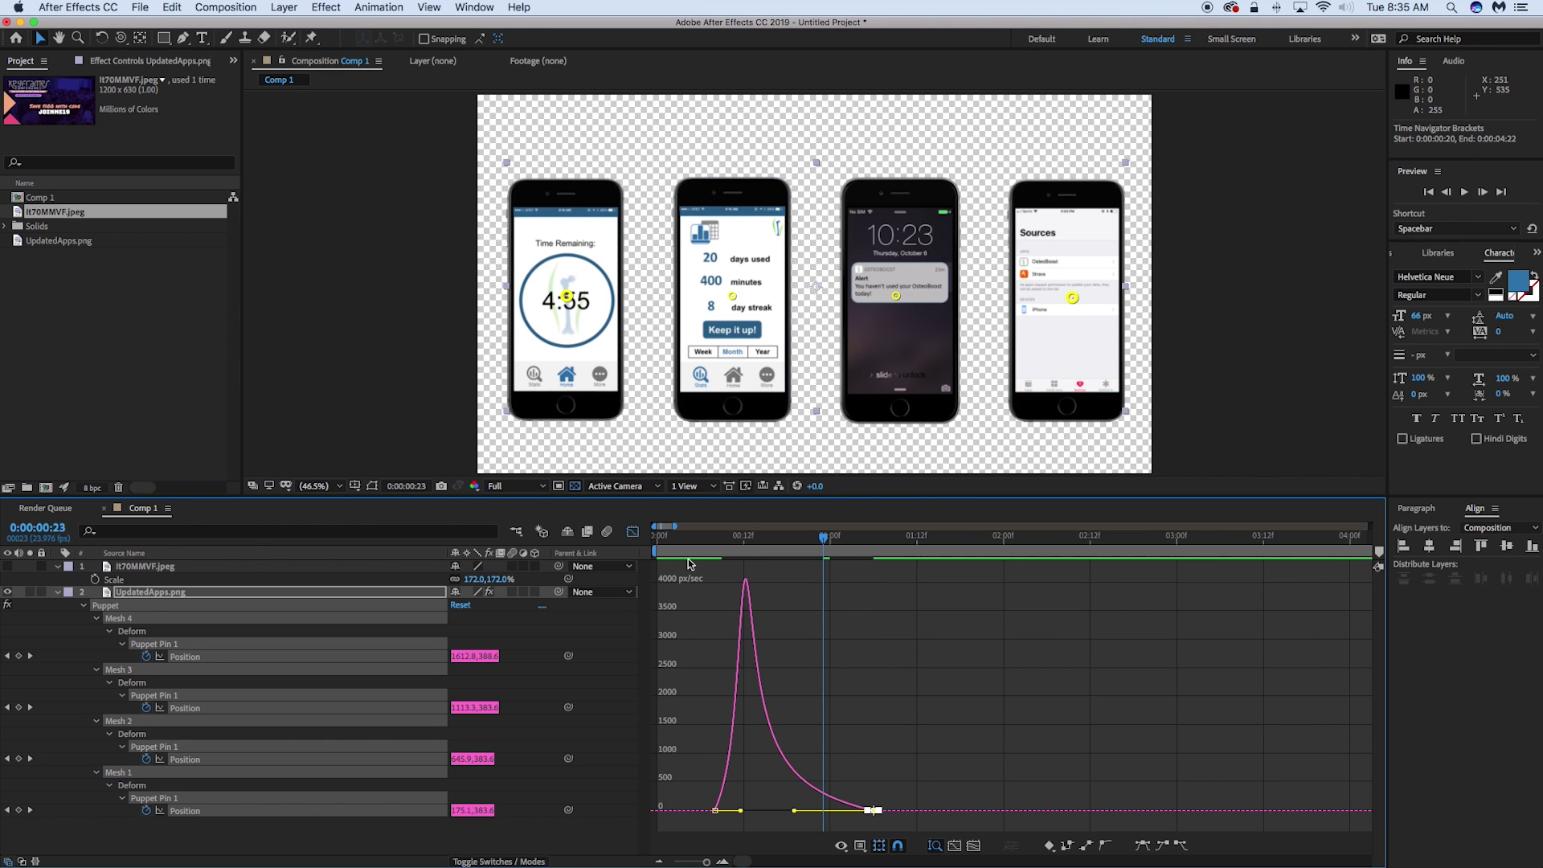
click(633, 532)
key(space)
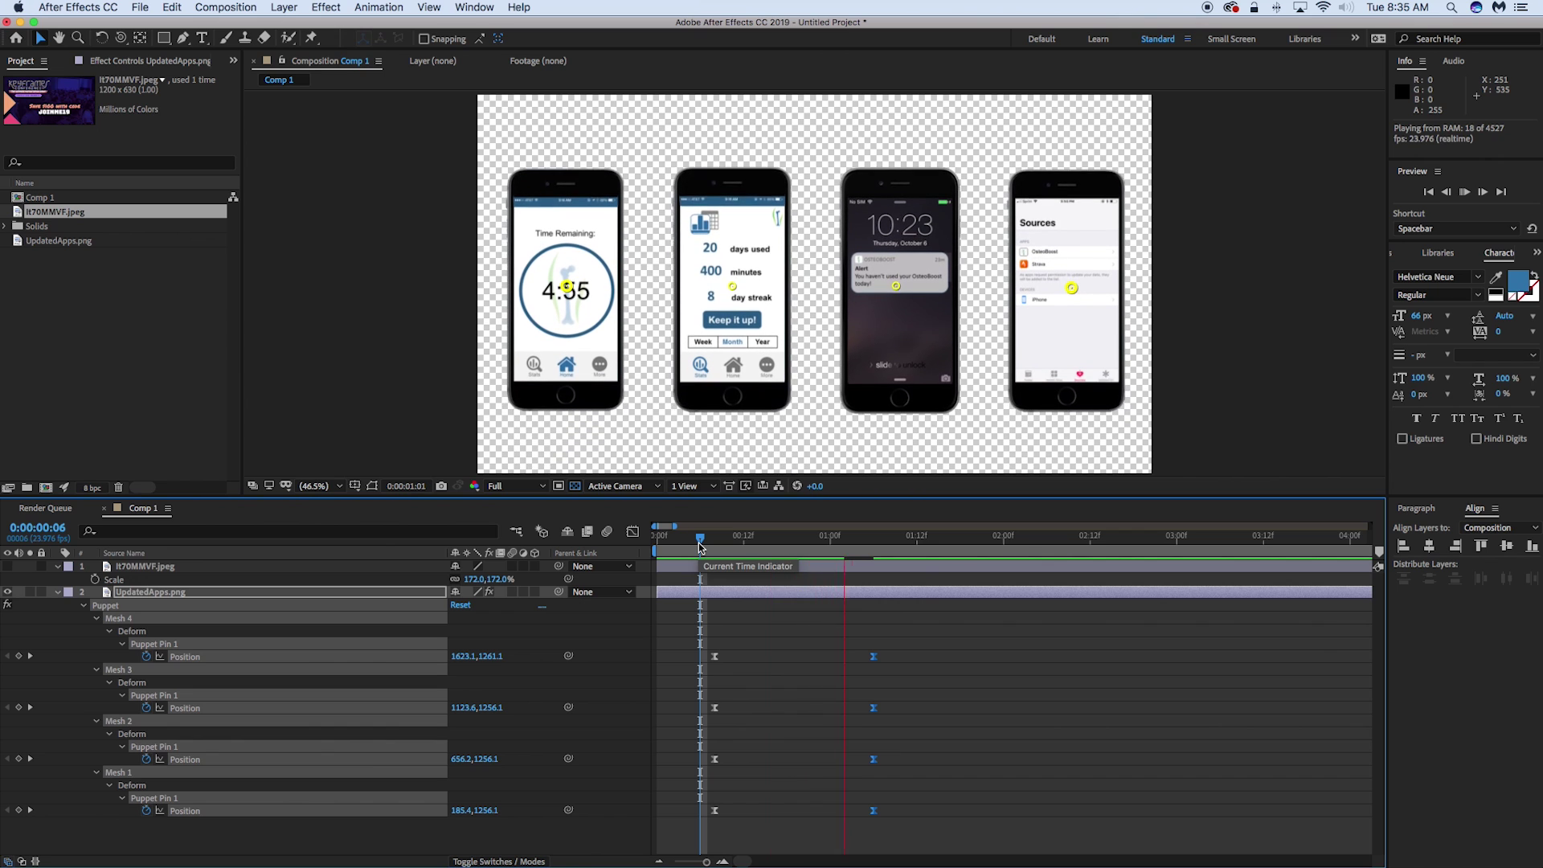
key(space)
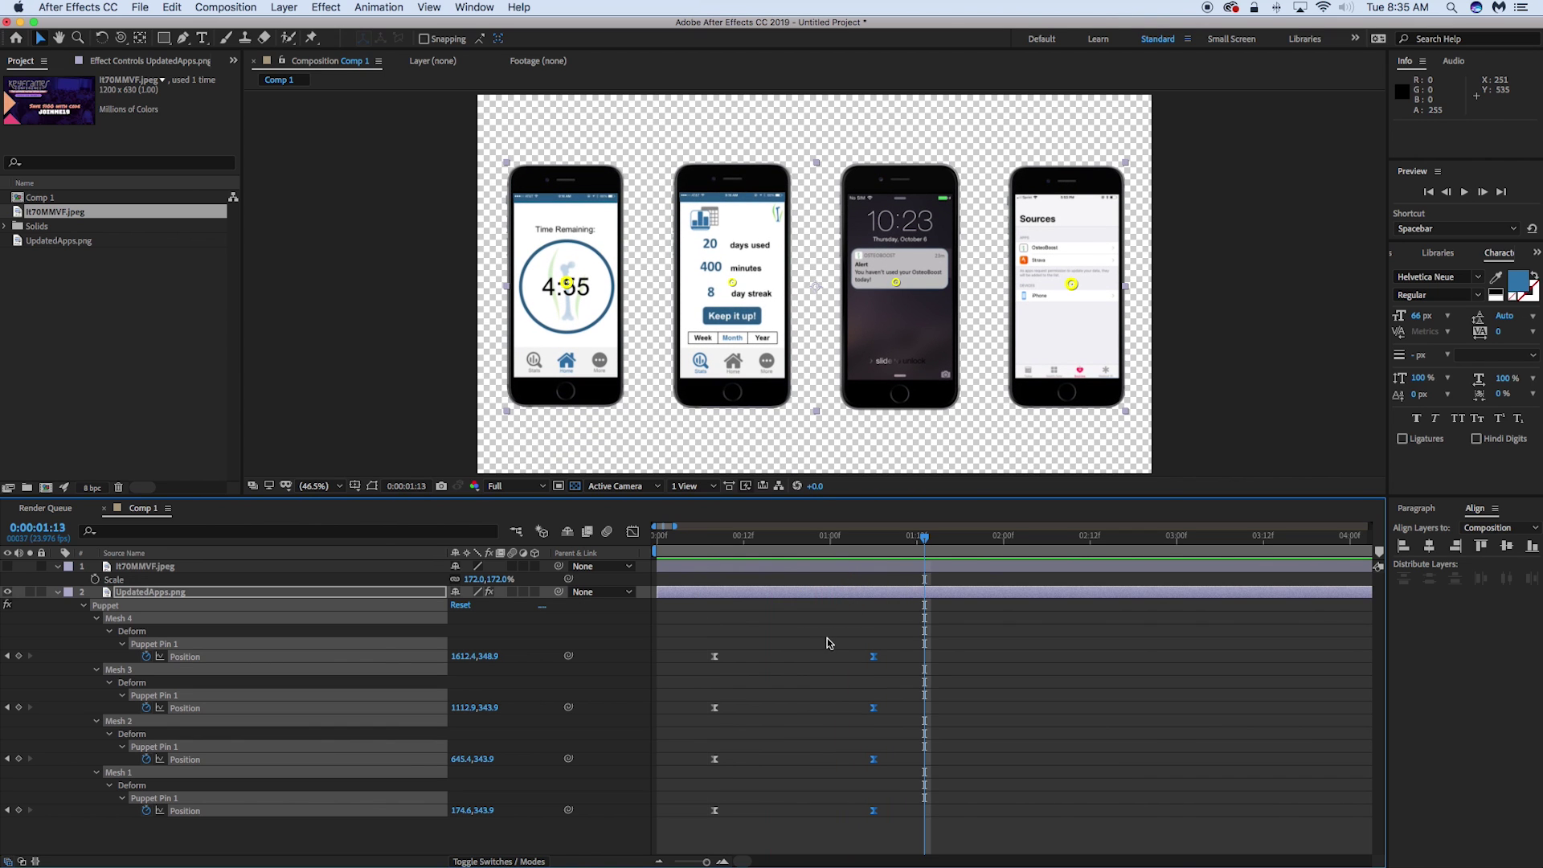
Stagger the pins' start keyframes by one frame each: Mesh 2 at 0:00:00:09, Mesh 3 at 0:00:00:10 and Mesh 4 at 0:00:00:11
click(895, 634)
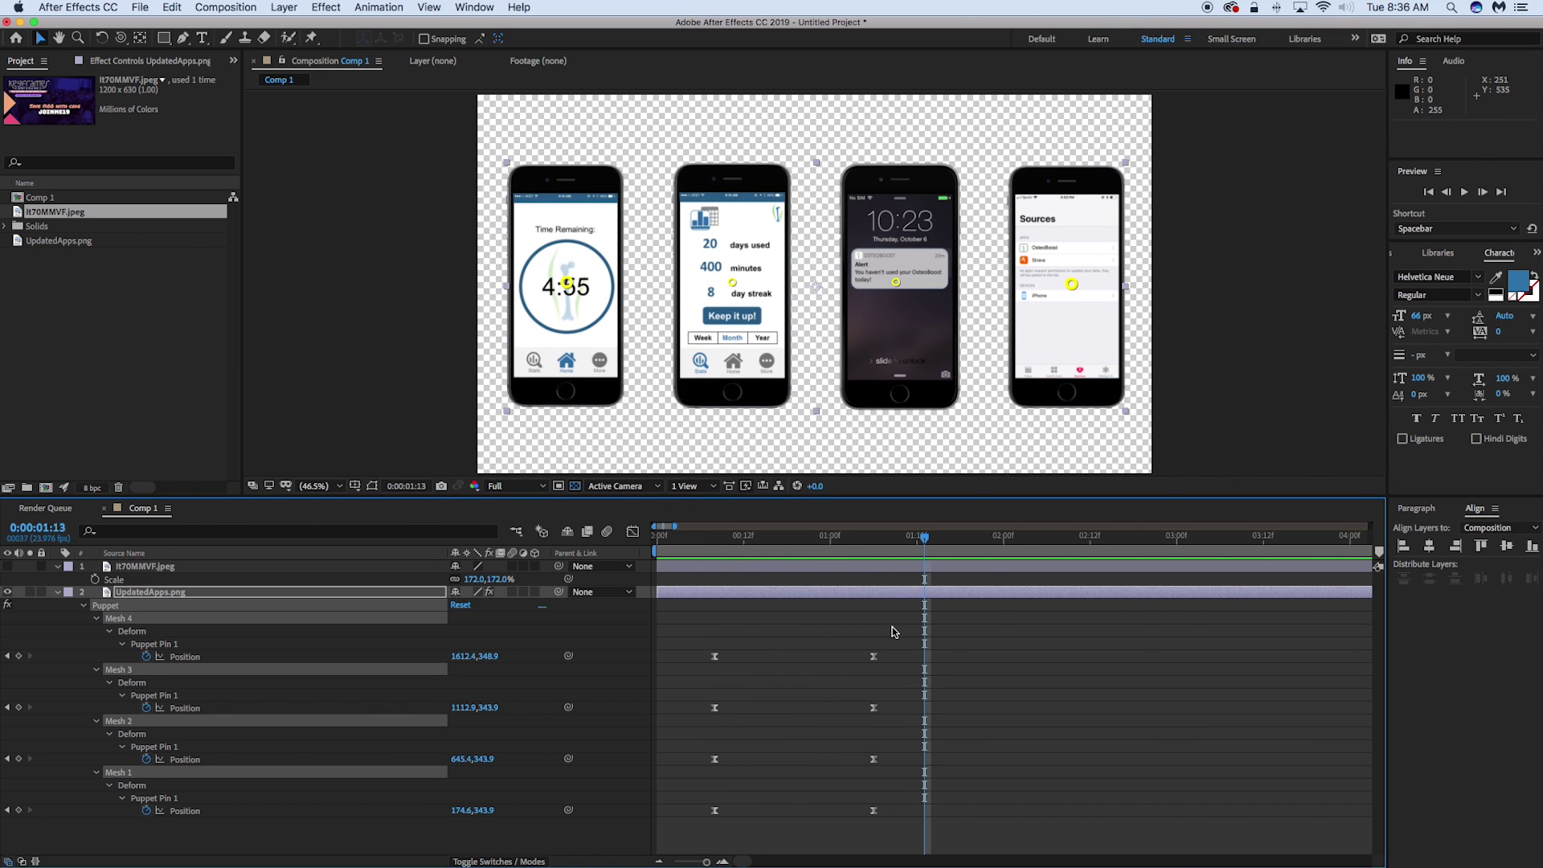
mouse_move(784, 546)
mouse_down()
mouse_move(752, 537)
mouse_move(787, 537)
mouse_up()
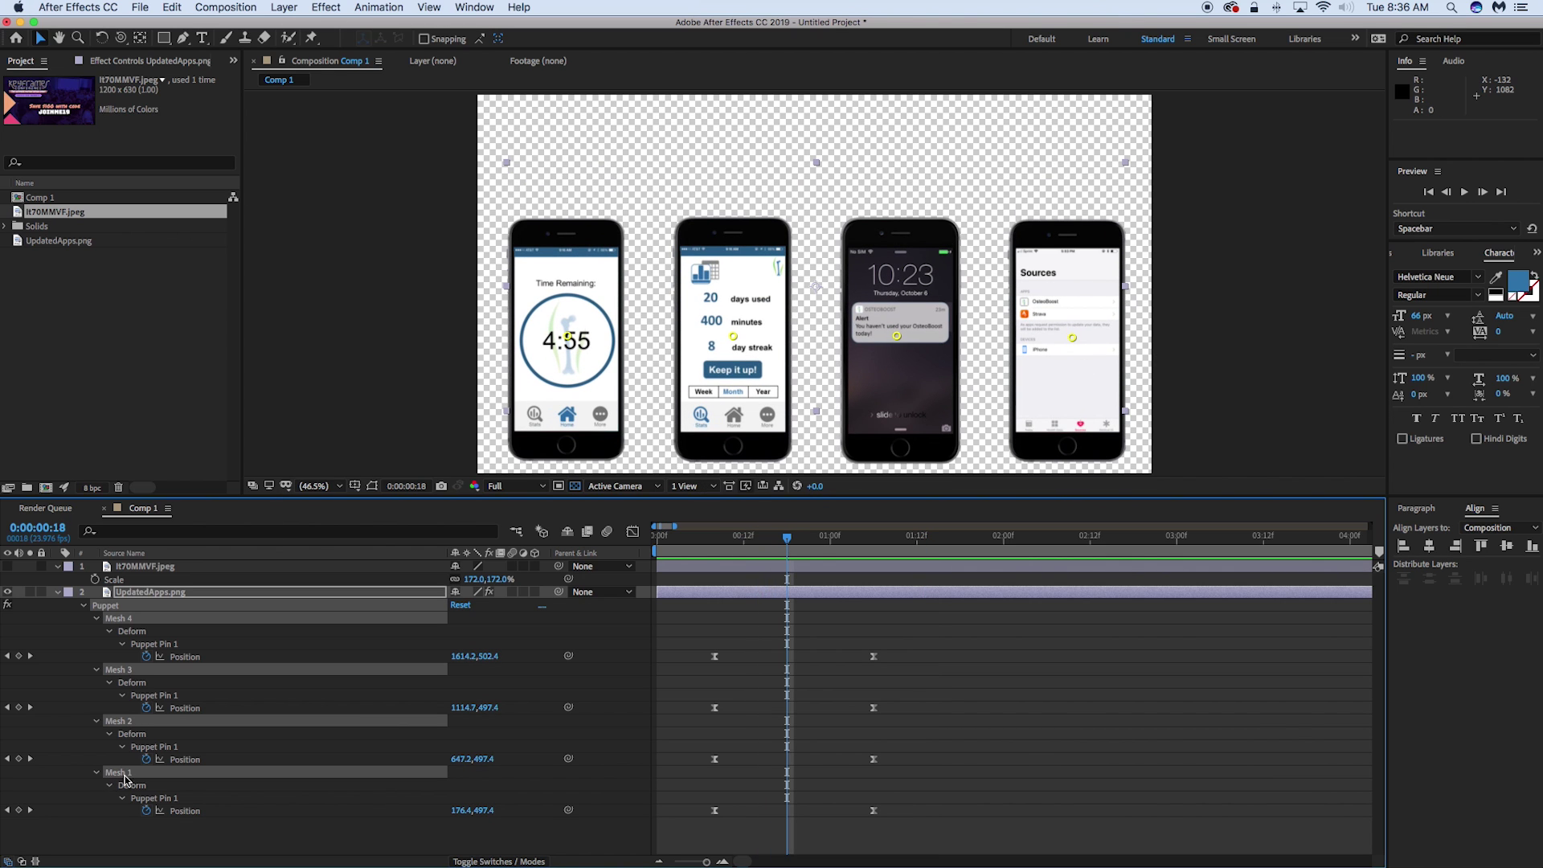
click(717, 767)
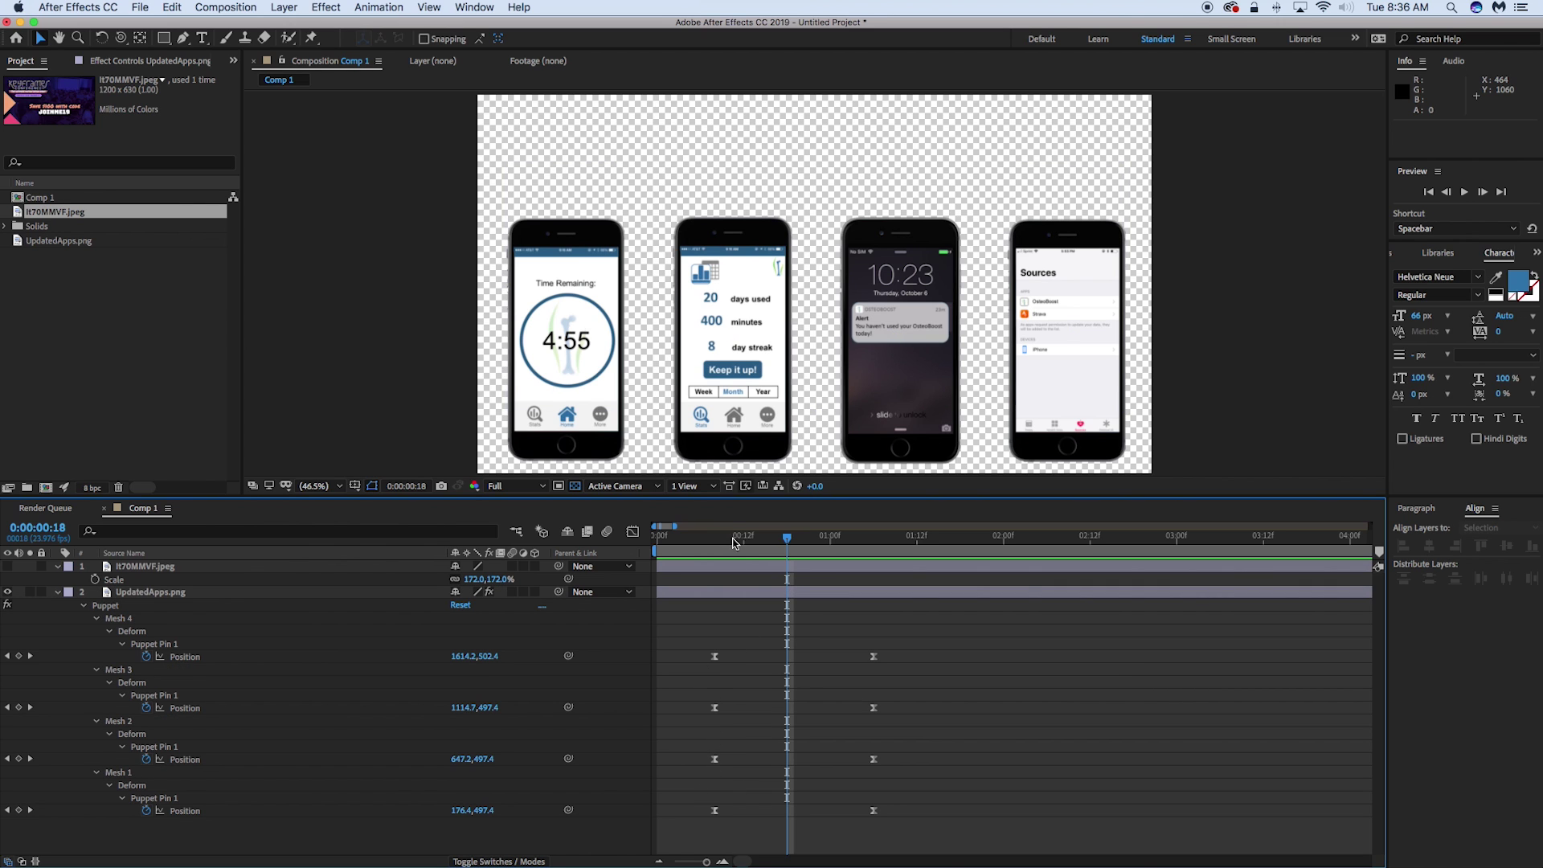
mouse_move(734, 539)
mouse_down()
mouse_move(708, 539)
mouse_move(715, 554)
mouse_up()
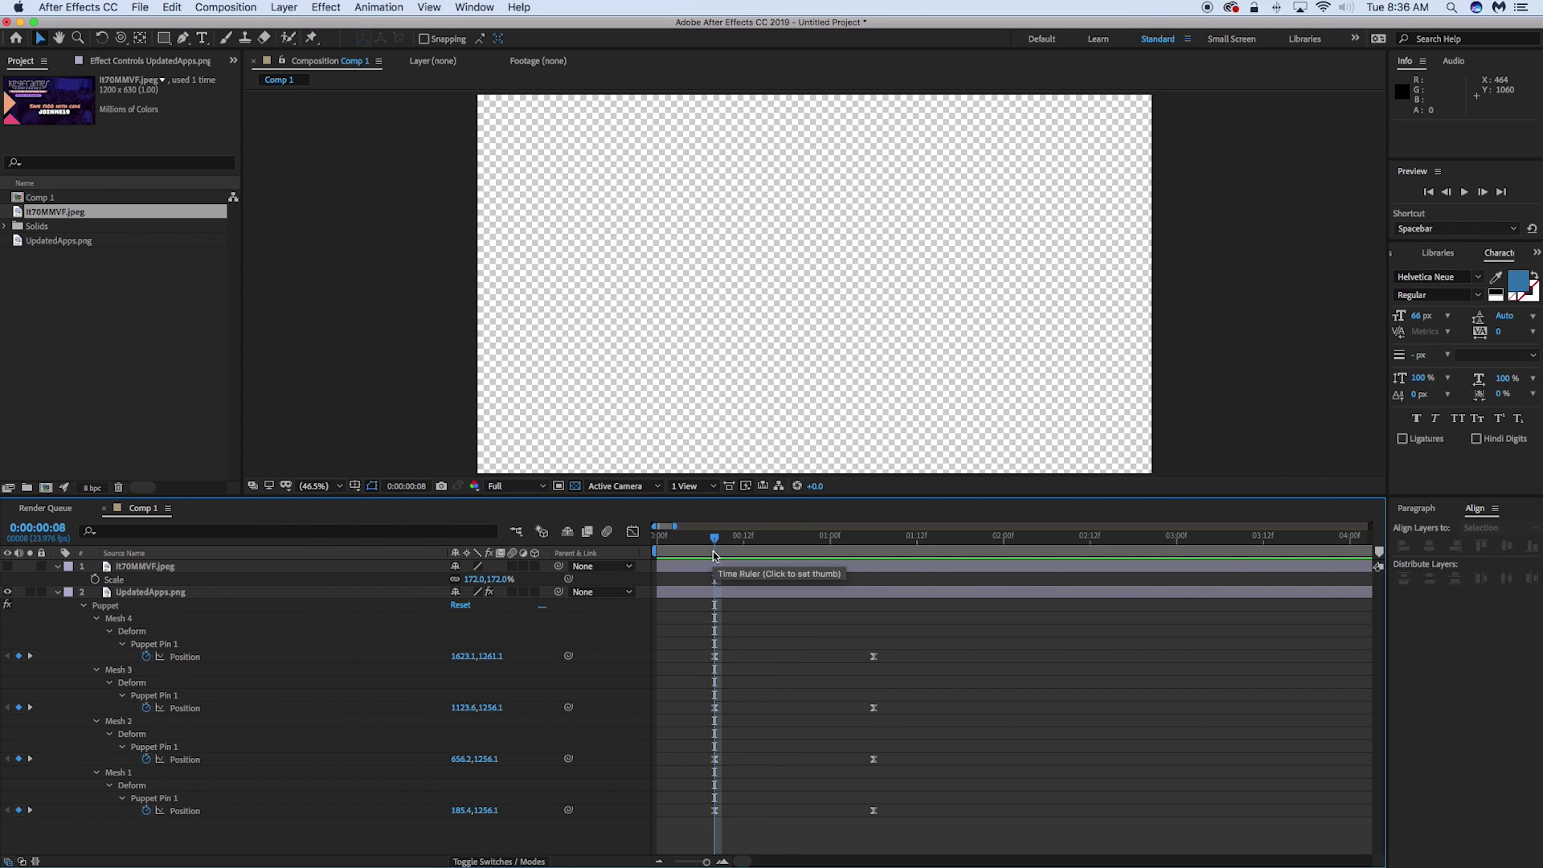
key(Page_Down)
drag(716, 761, 722, 762)
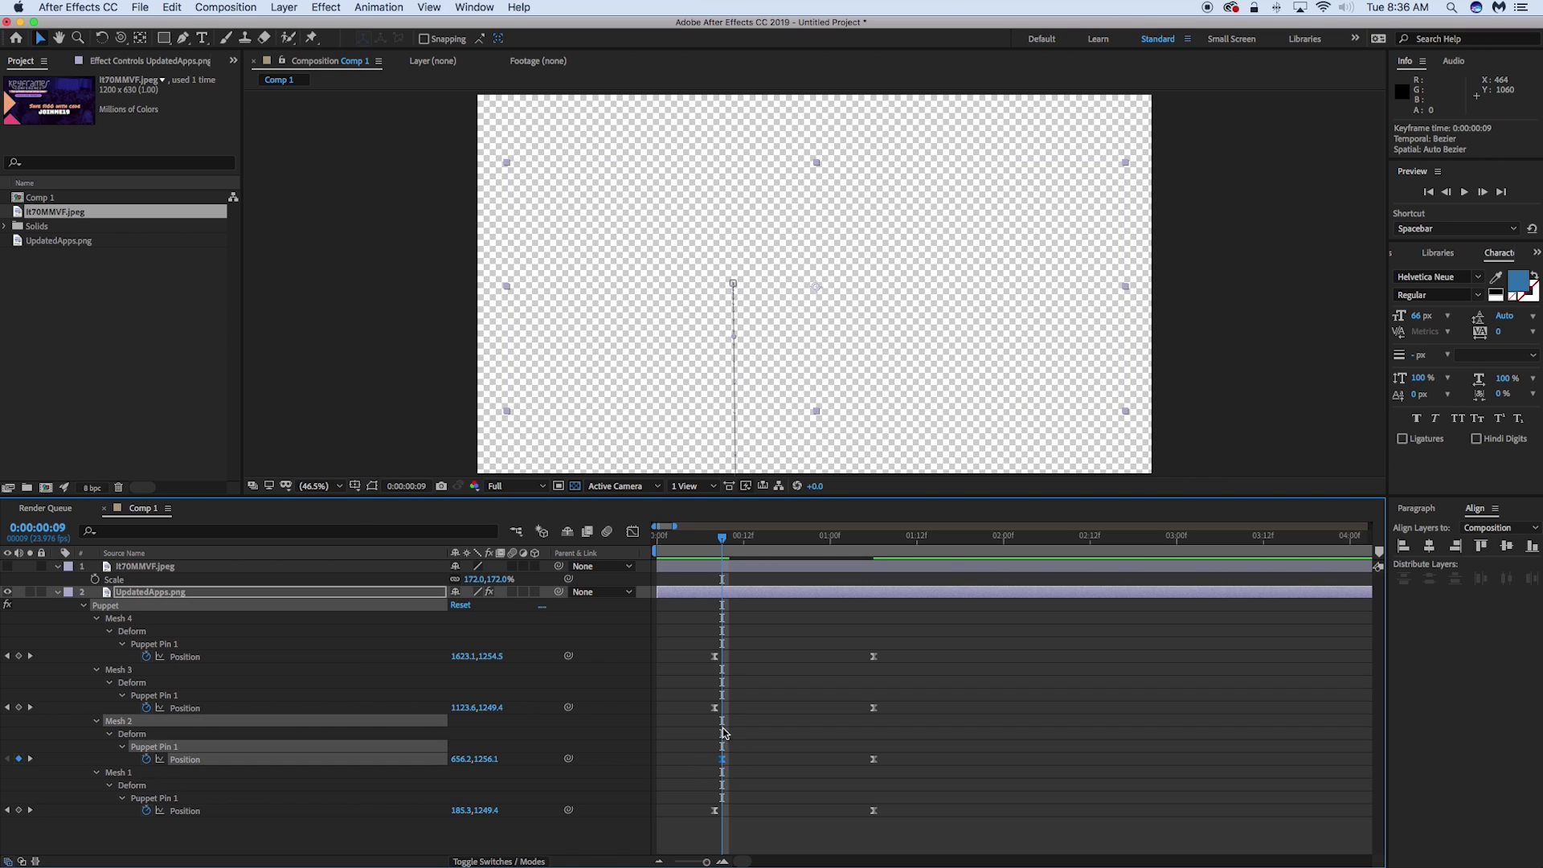
key(Page_Down)
drag(714, 707, 729, 708)
key(Page_Down)
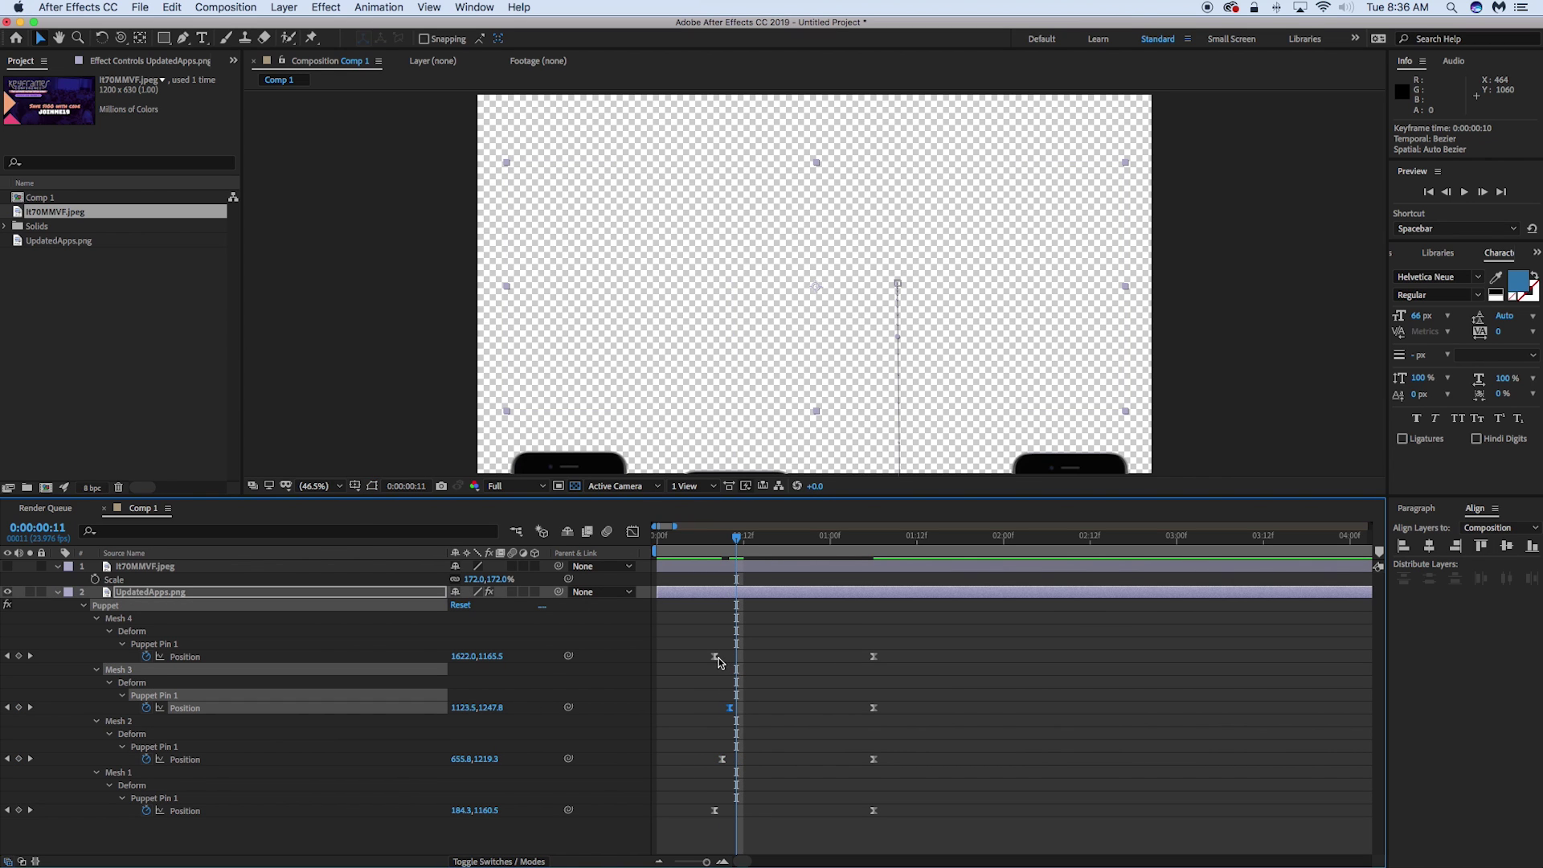
drag(714, 656, 736, 656)
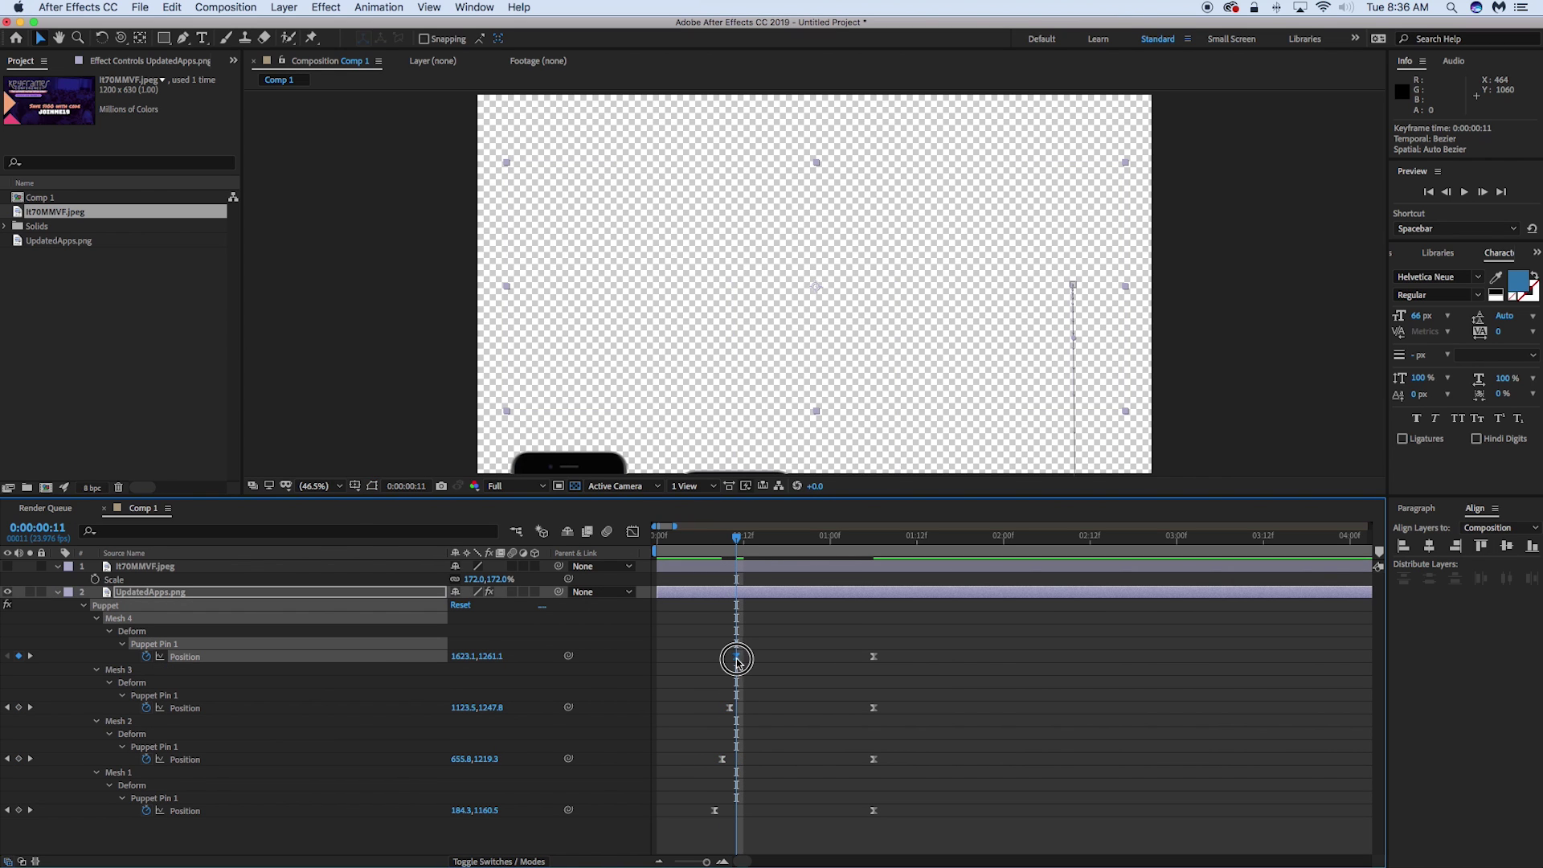
Delay the pins' end keyframes, moving Mesh 2 to 0:00:01:09 and Mesh 3 to 0:00:01:13
click(874, 535)
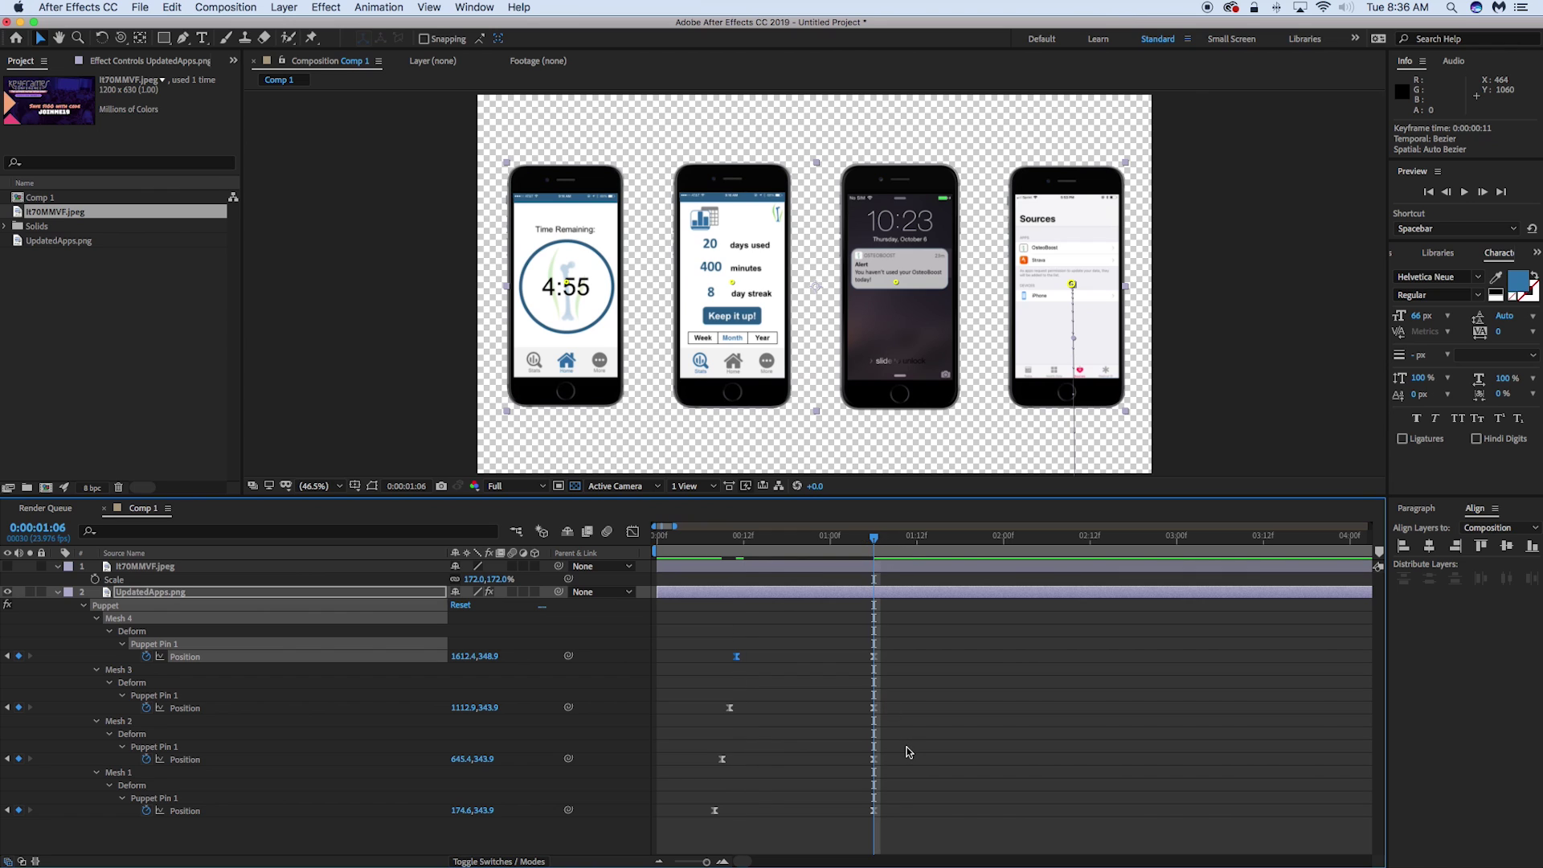
key(Page_Down)
key(Page_Down)
key(Page_Down)
drag(874, 759, 894, 758)
key(Page_Down)
key(Page_Down)
key(Page_Down)
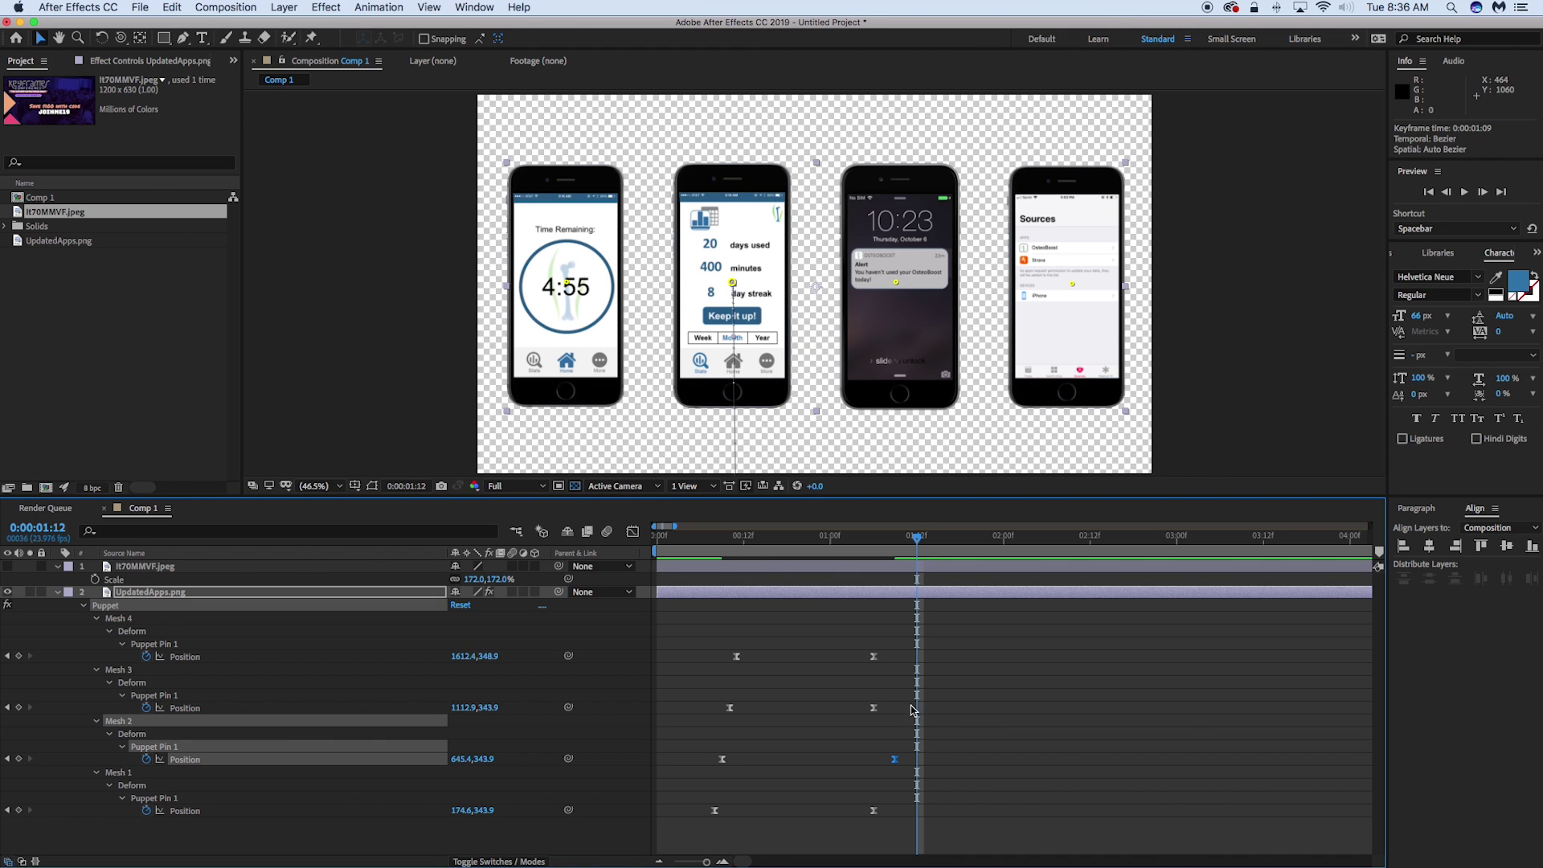
key(Page_Down)
drag(876, 713, 925, 711)
Delay Mesh 4's end Position keyframe to 0:00:01:22 and preview the staggered phone animation from the start
key(Page_Down)
key(Page_Down)
key(Page_Down)
key(Page_Down)
key(Page_Down)
key(Page_Down)
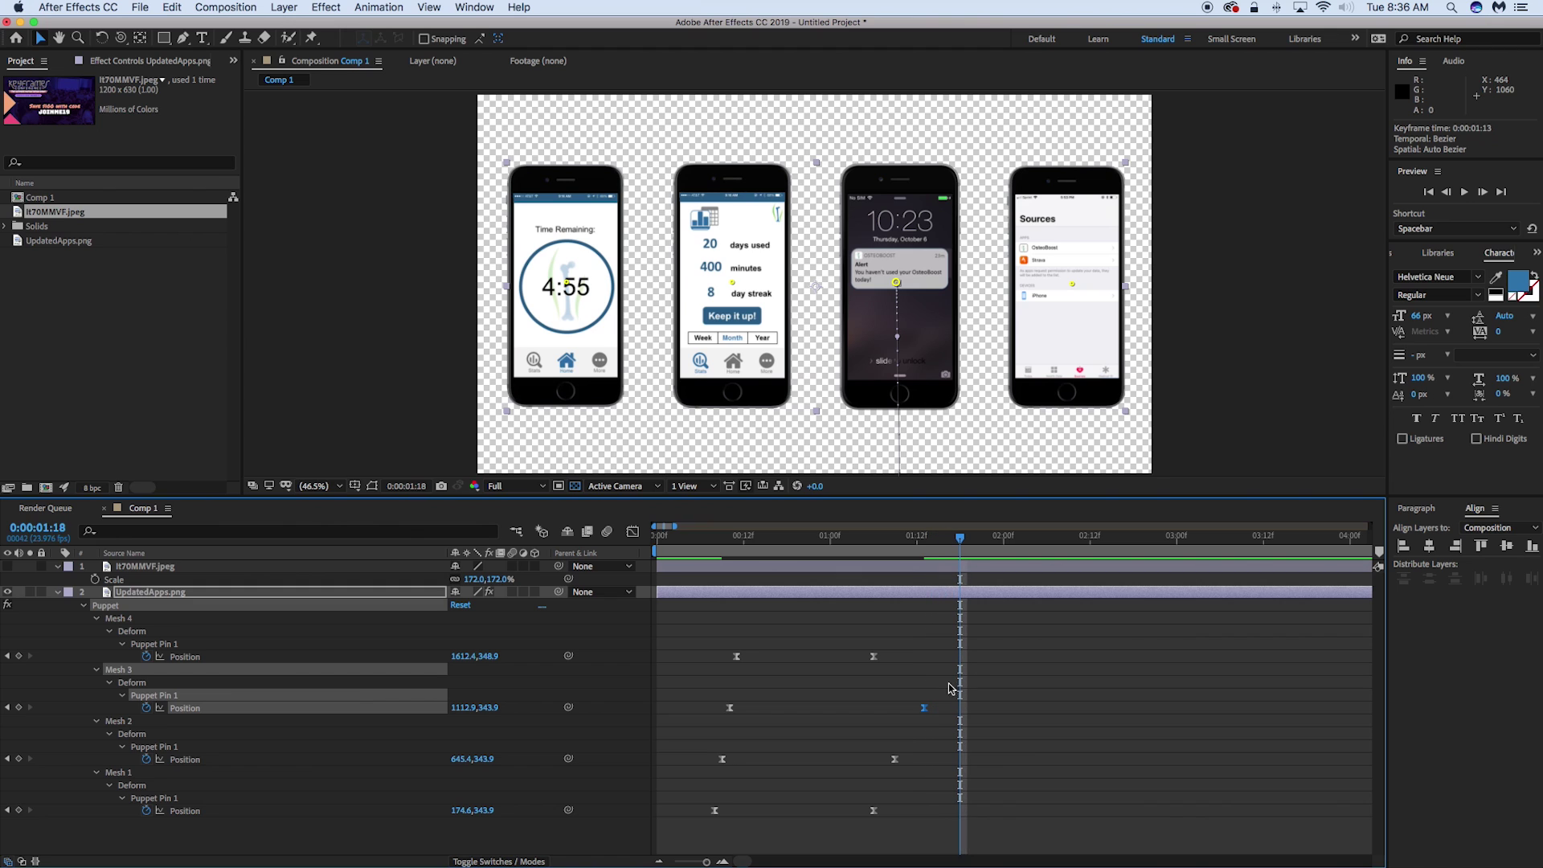
key(Page_Down)
key(Page_Down)
key(Page_Down)
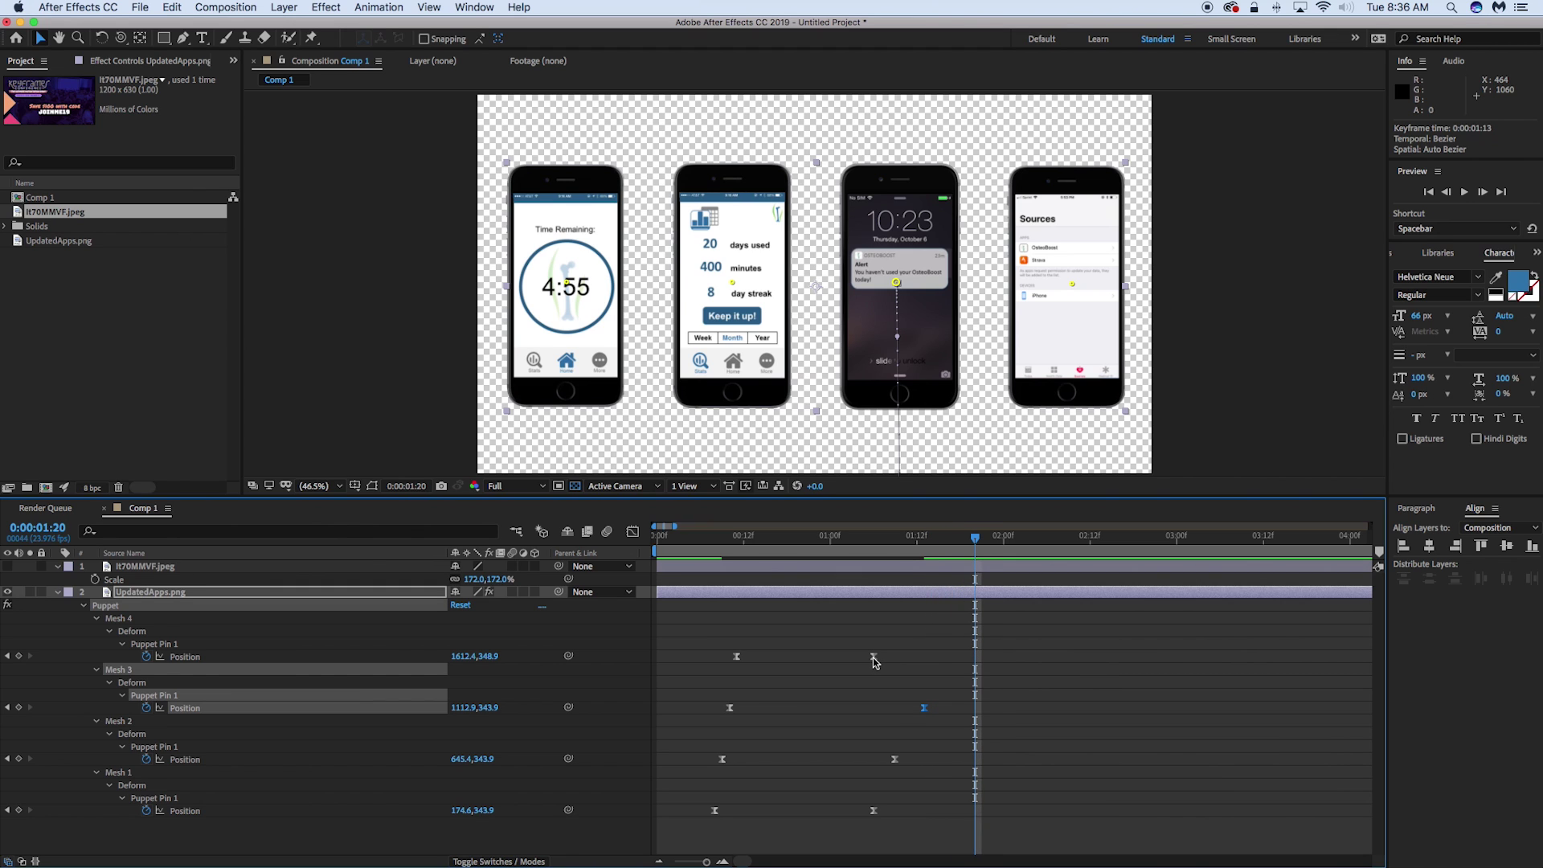
drag(873, 658, 954, 660)
drag(986, 666, 992, 665)
click(1058, 724)
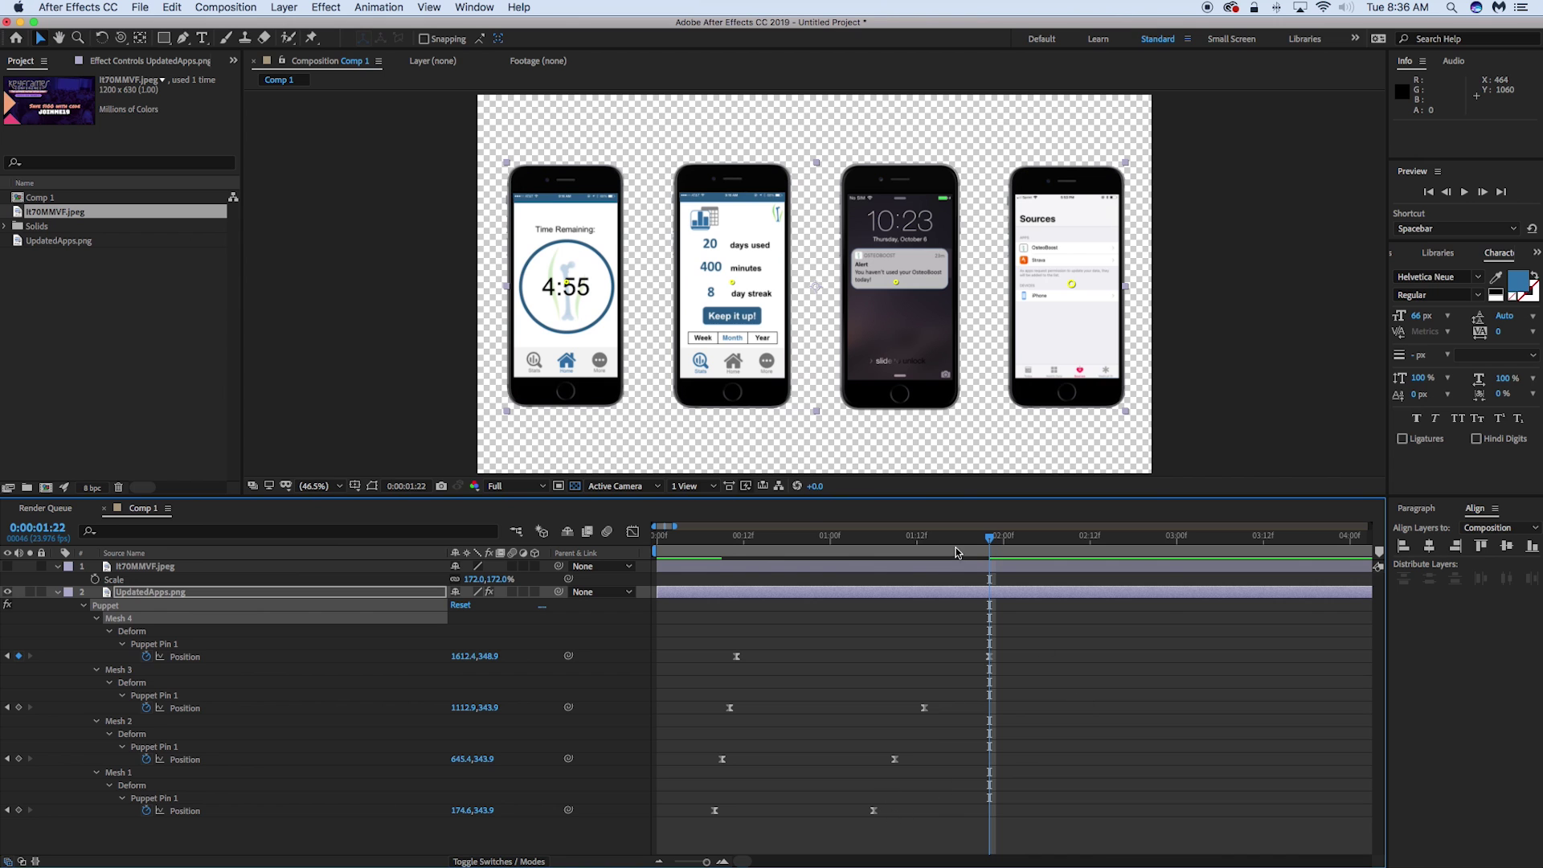
key(space)
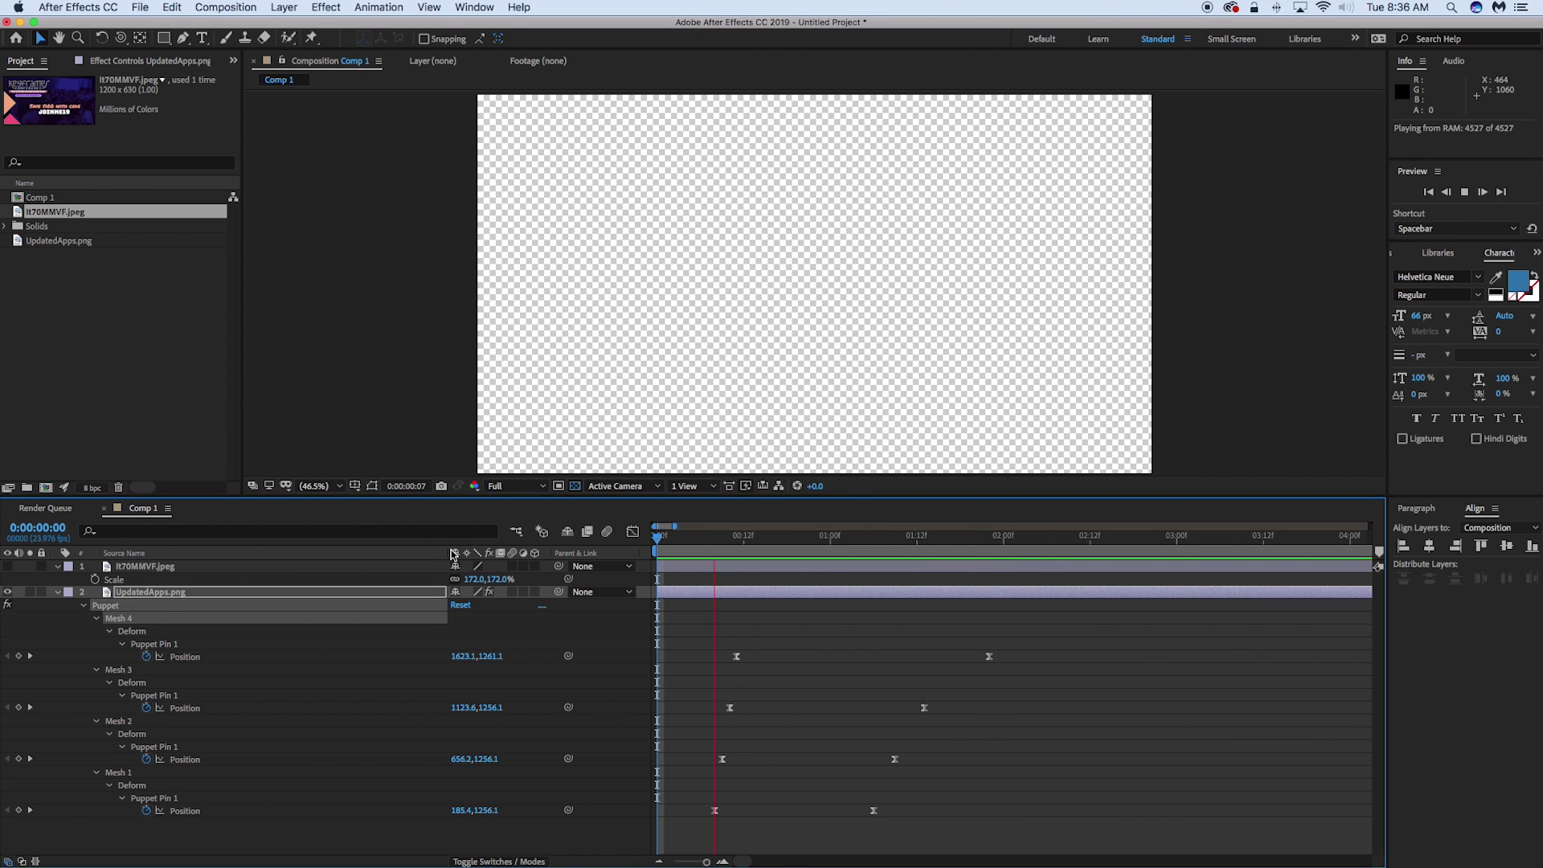
key(space)
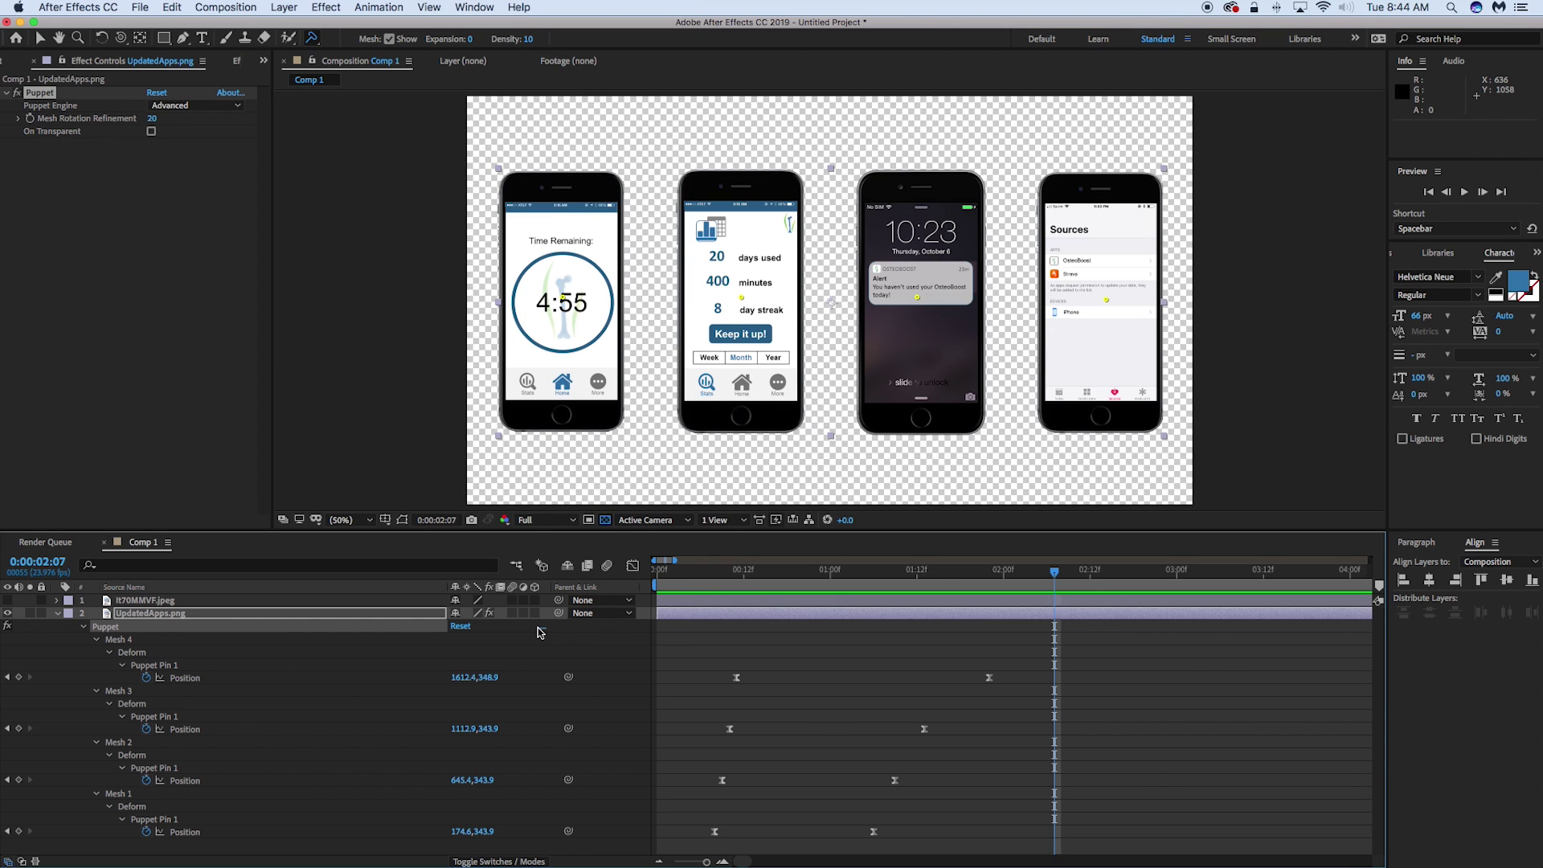
Duplicate the UpdatedApps.png layer and hide the original copy underneath
drag(807, 580, 997, 573)
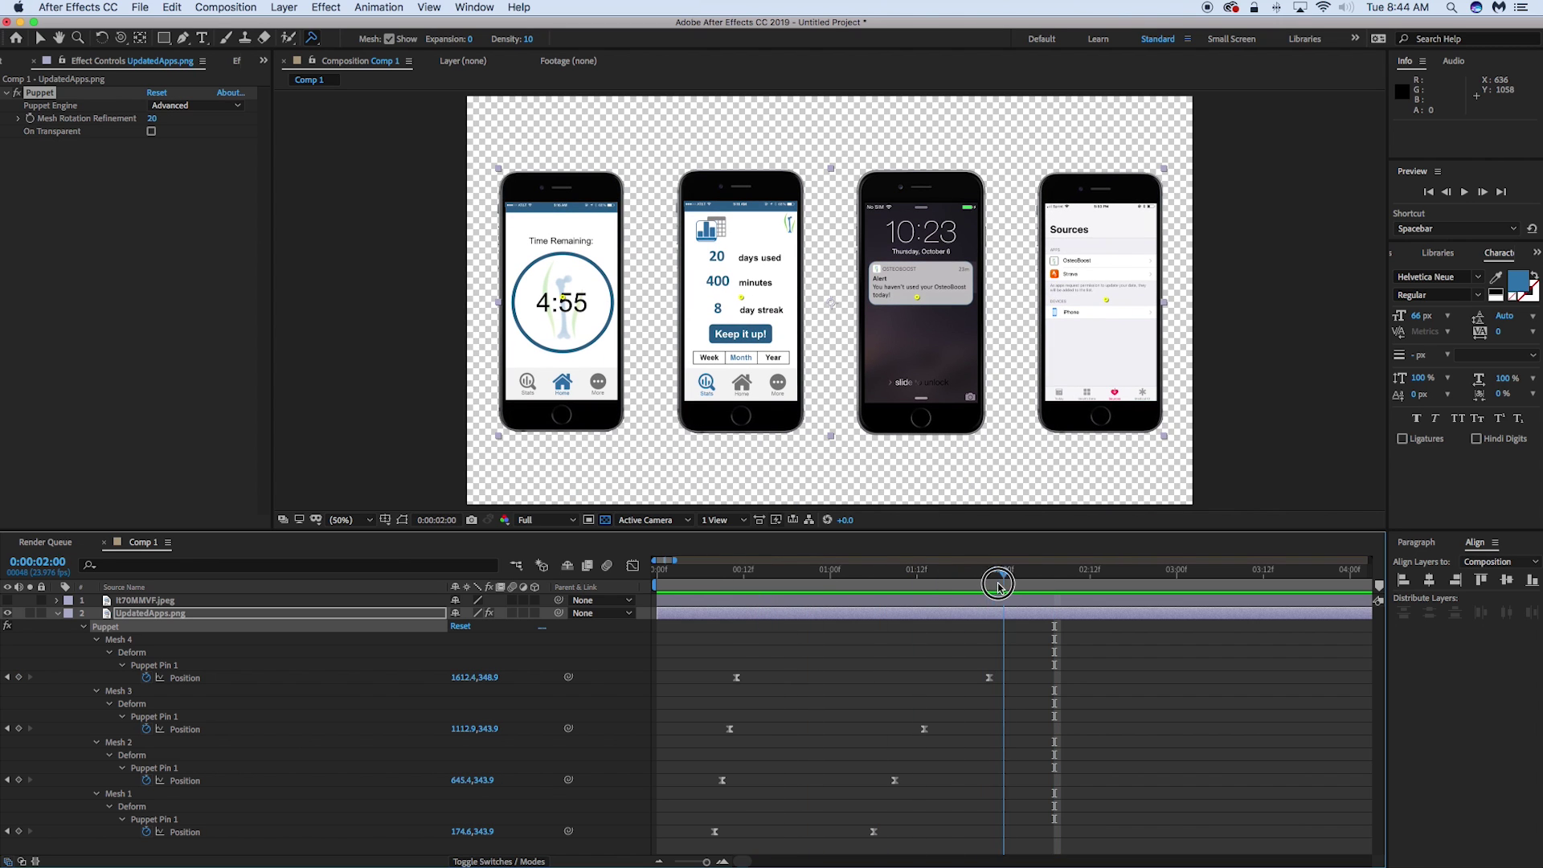
click(57, 614)
click(163, 616)
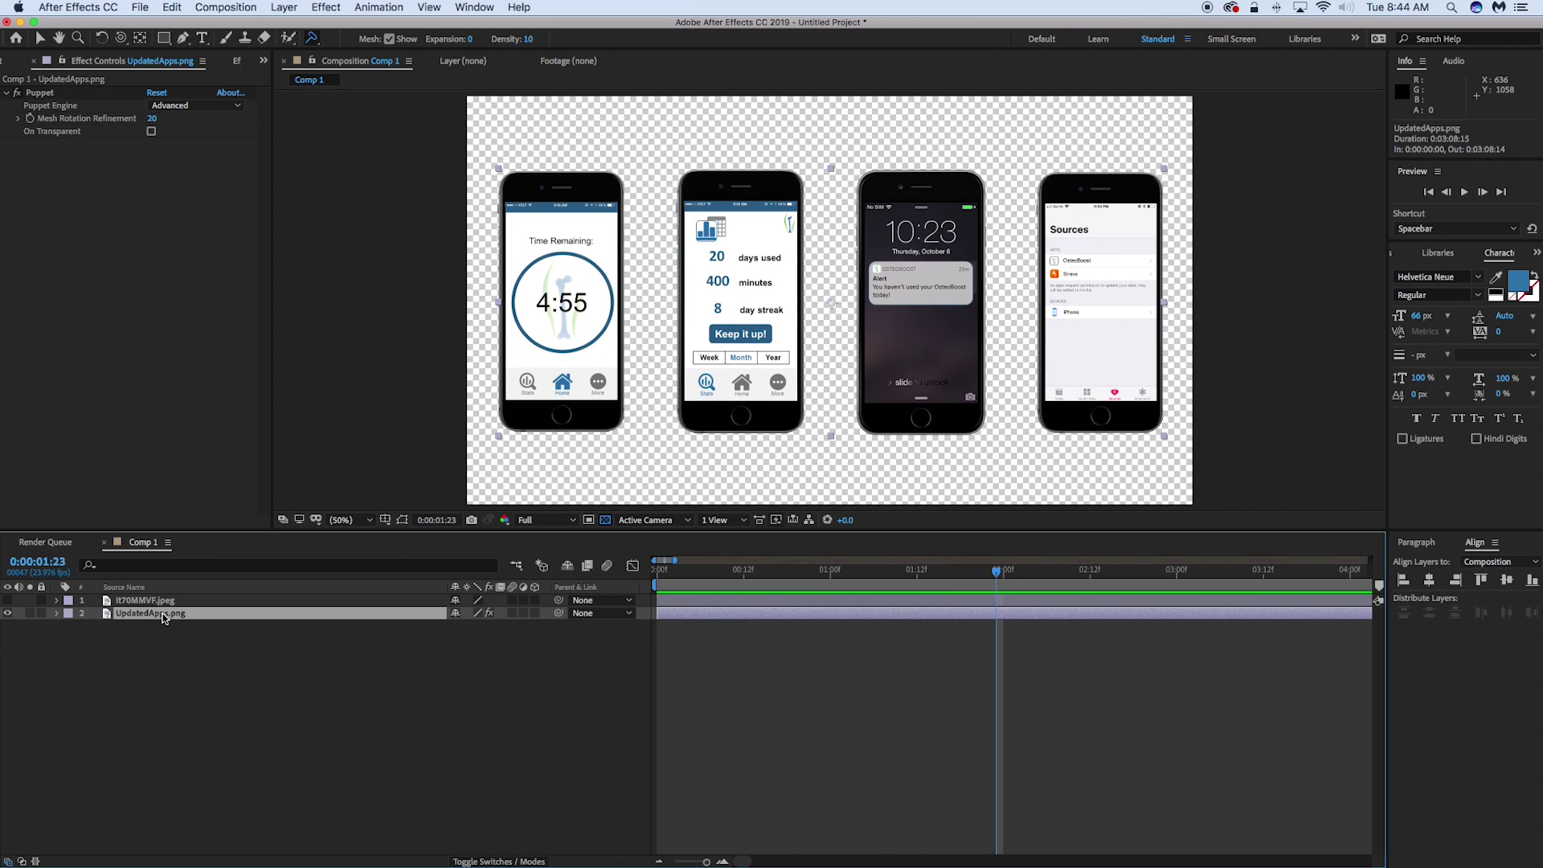
key(super+d)
click(8, 626)
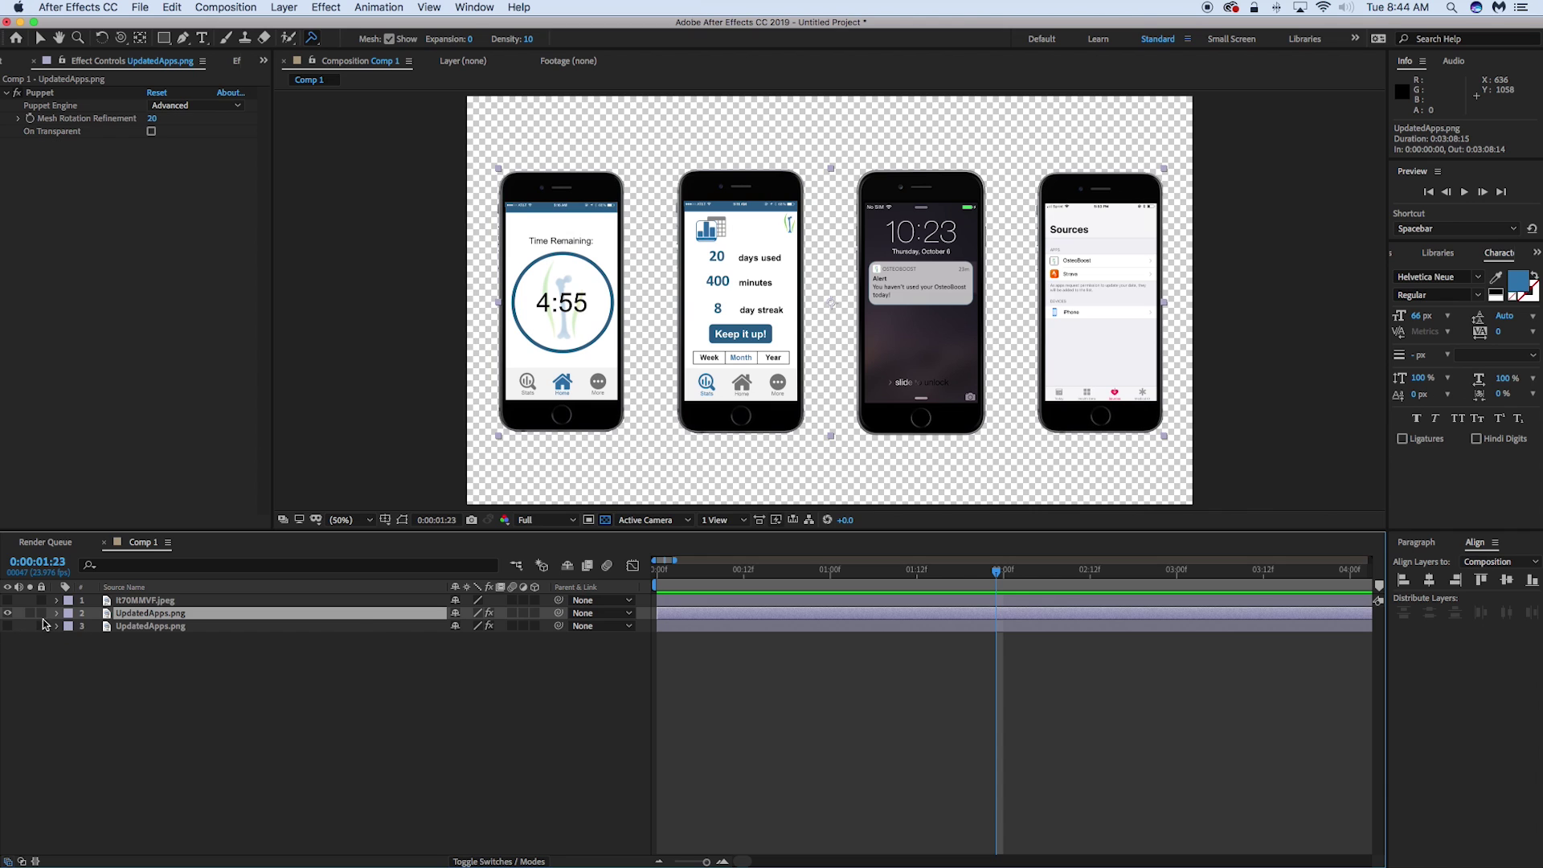
Delete the Puppet effect from the upper UpdatedApps.png copy
click(56, 615)
click(69, 627)
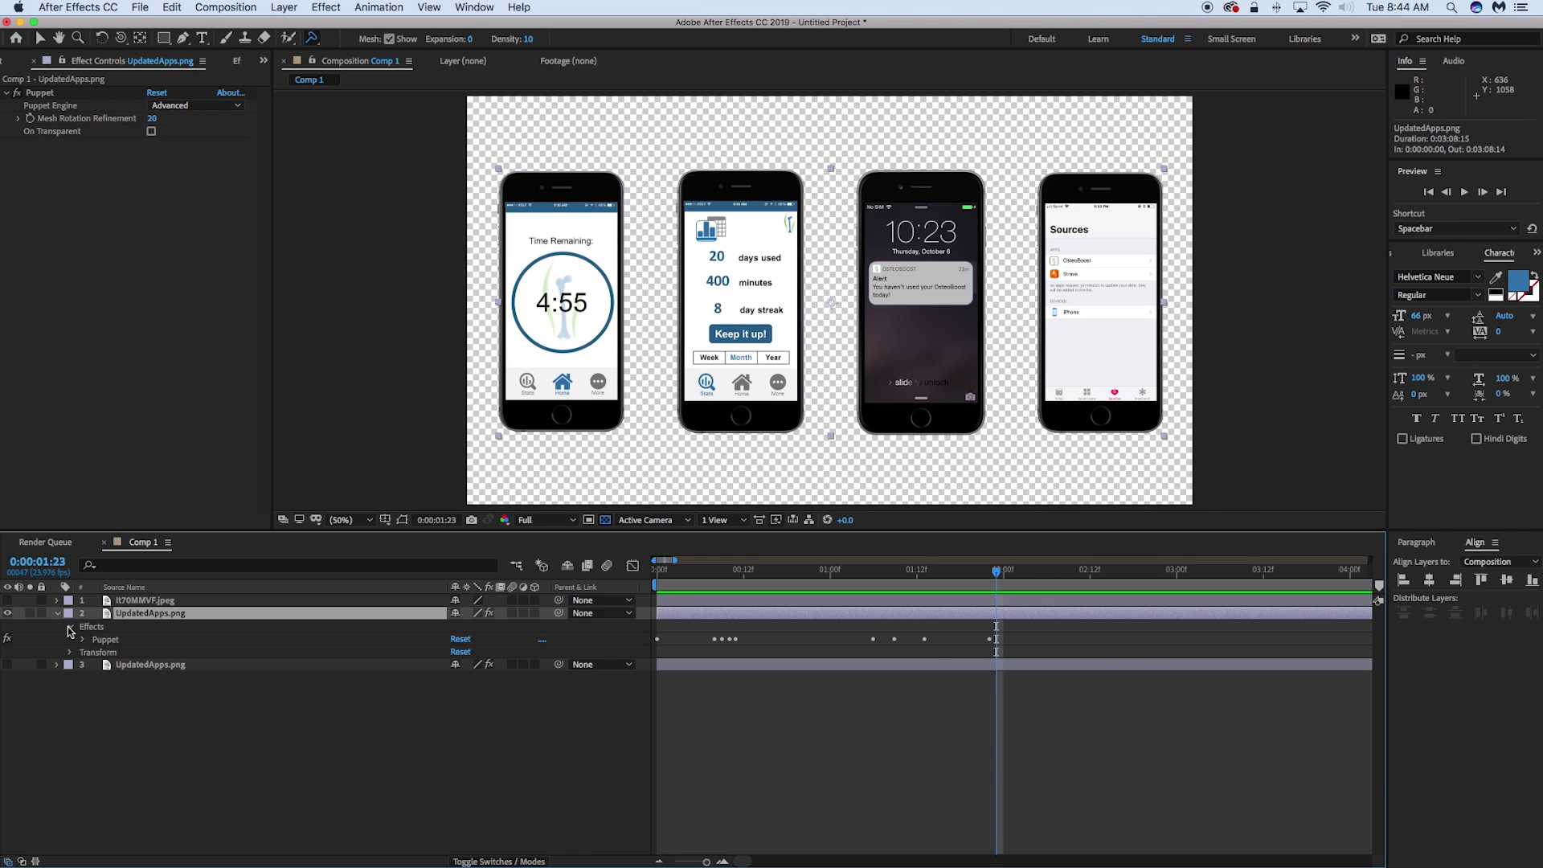
click(82, 641)
click(104, 641)
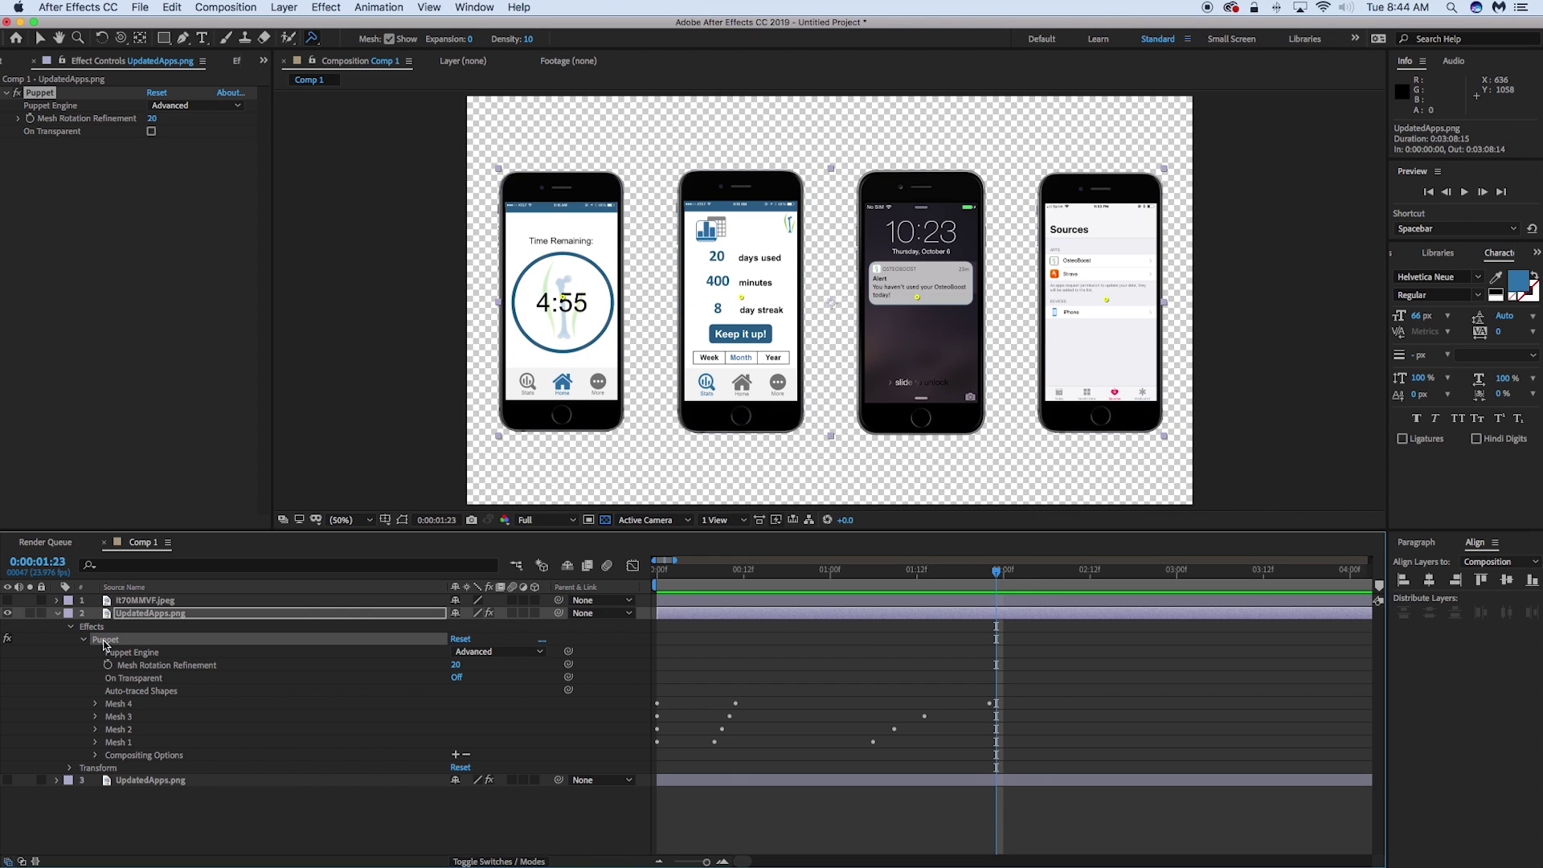
key(Delete)
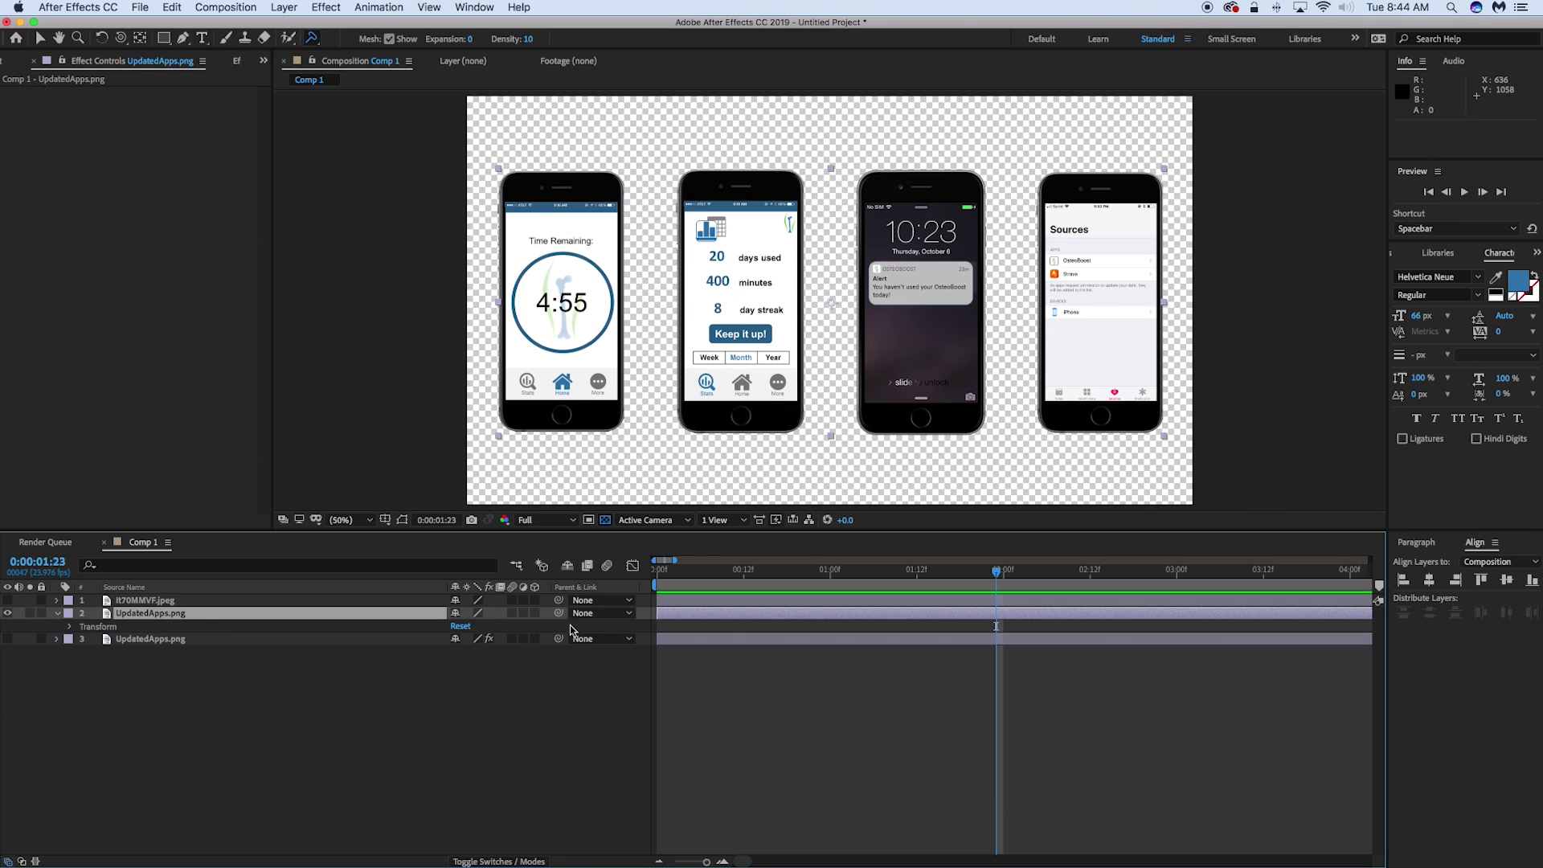
At 0:00:00:12, place one Advanced puppet pin near the centre of each of the four phones on the upper layer
click(658, 573)
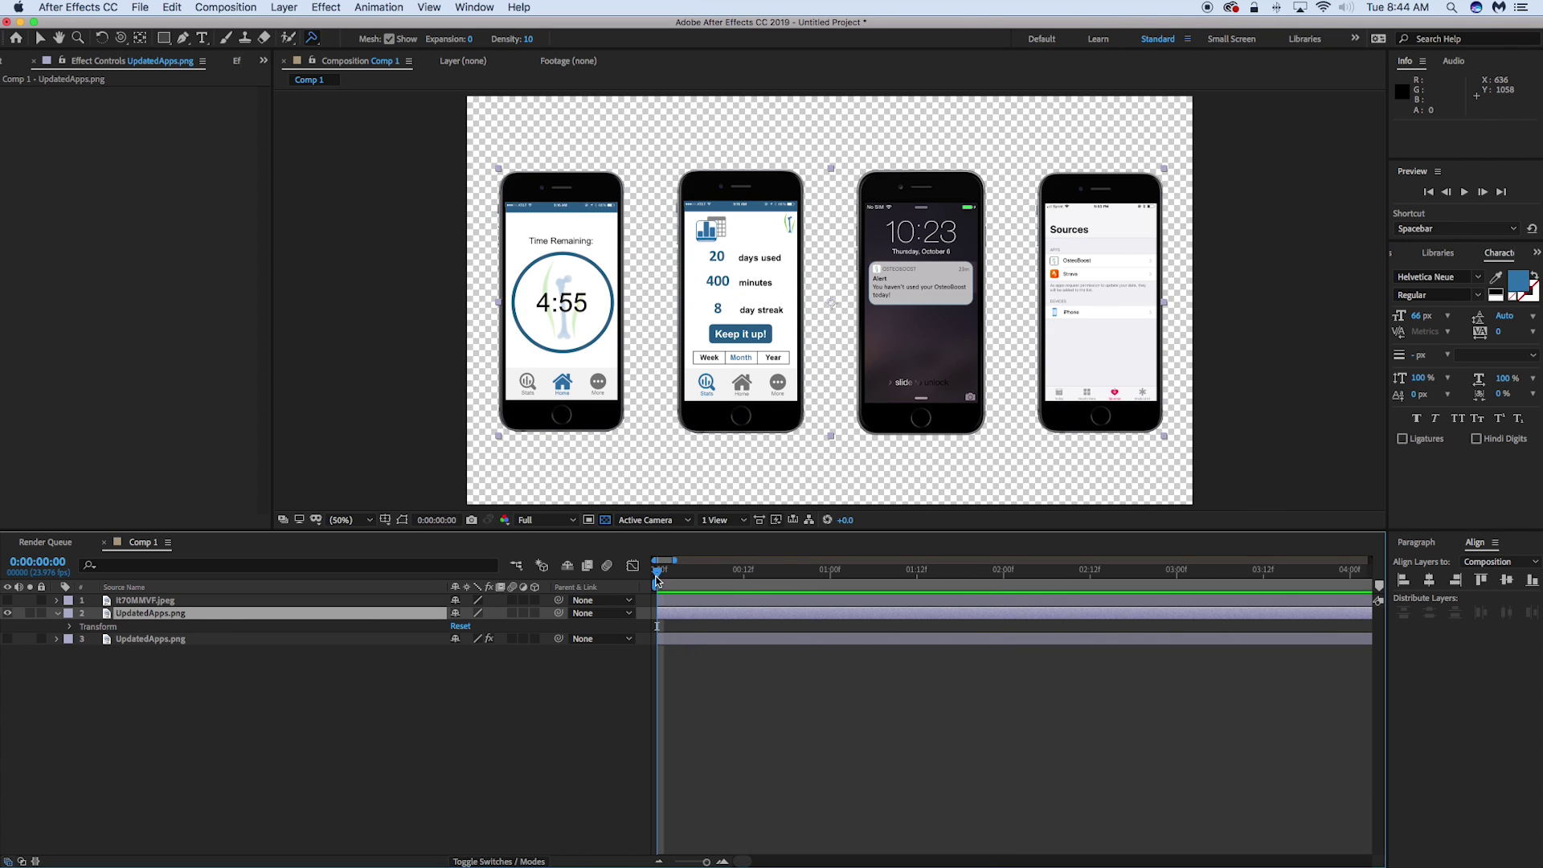
click(745, 572)
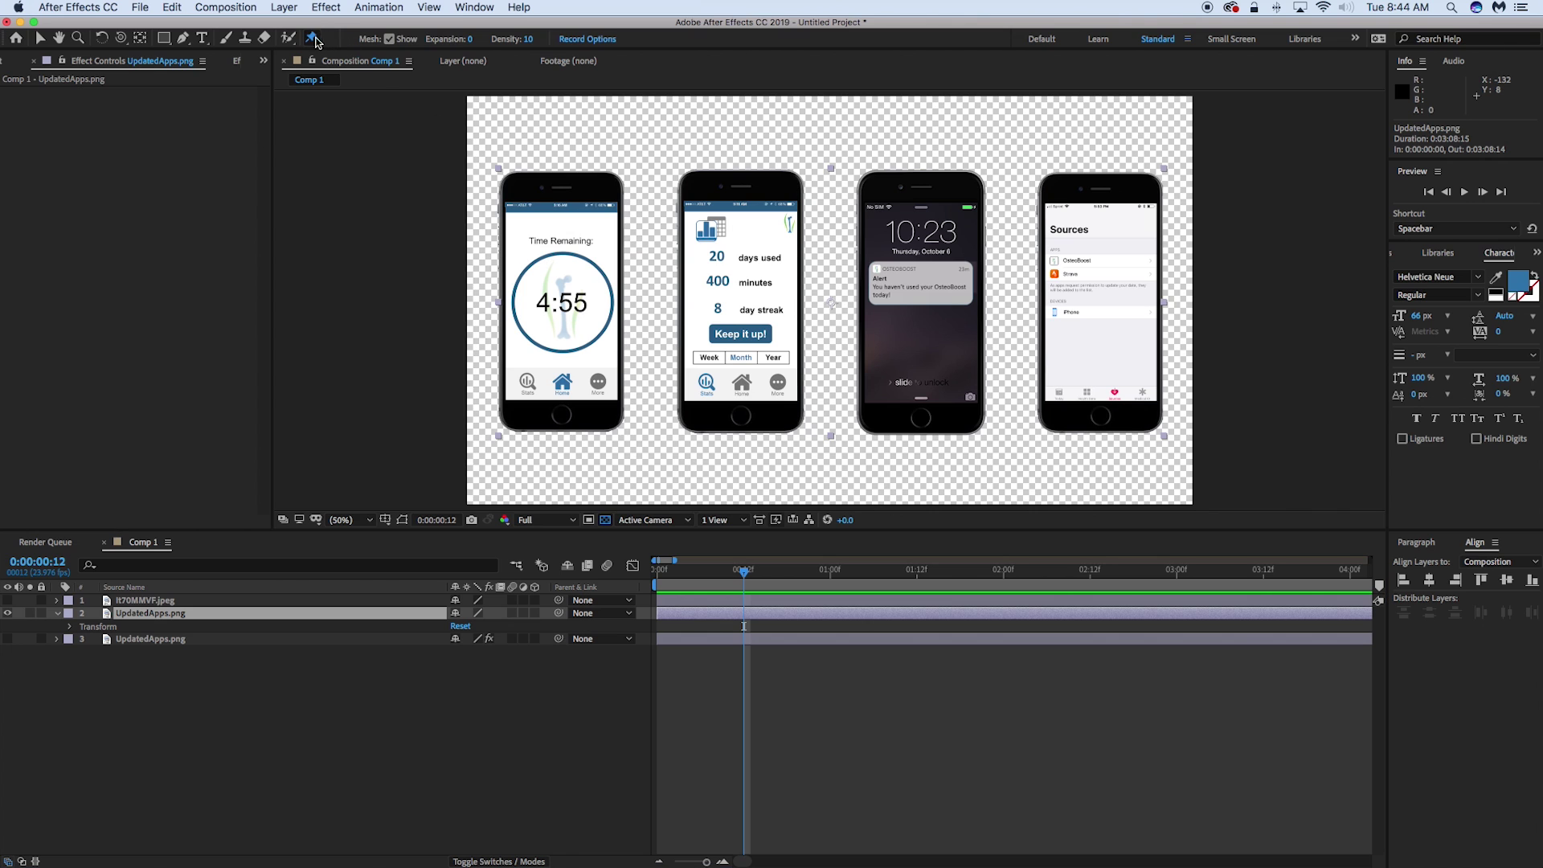
drag(311, 38, 412, 90)
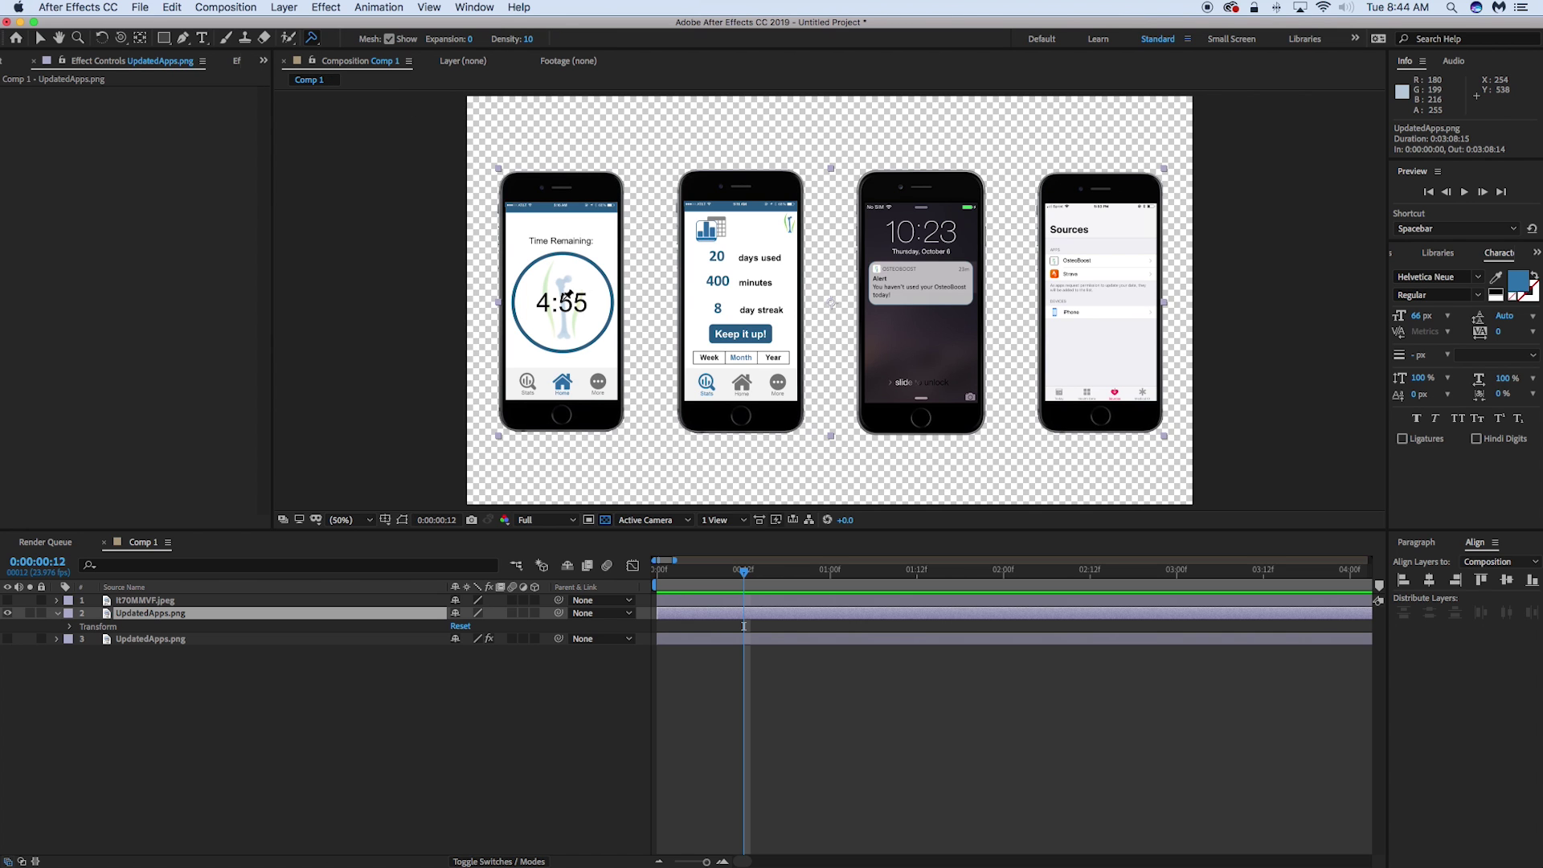
click(568, 294)
click(745, 305)
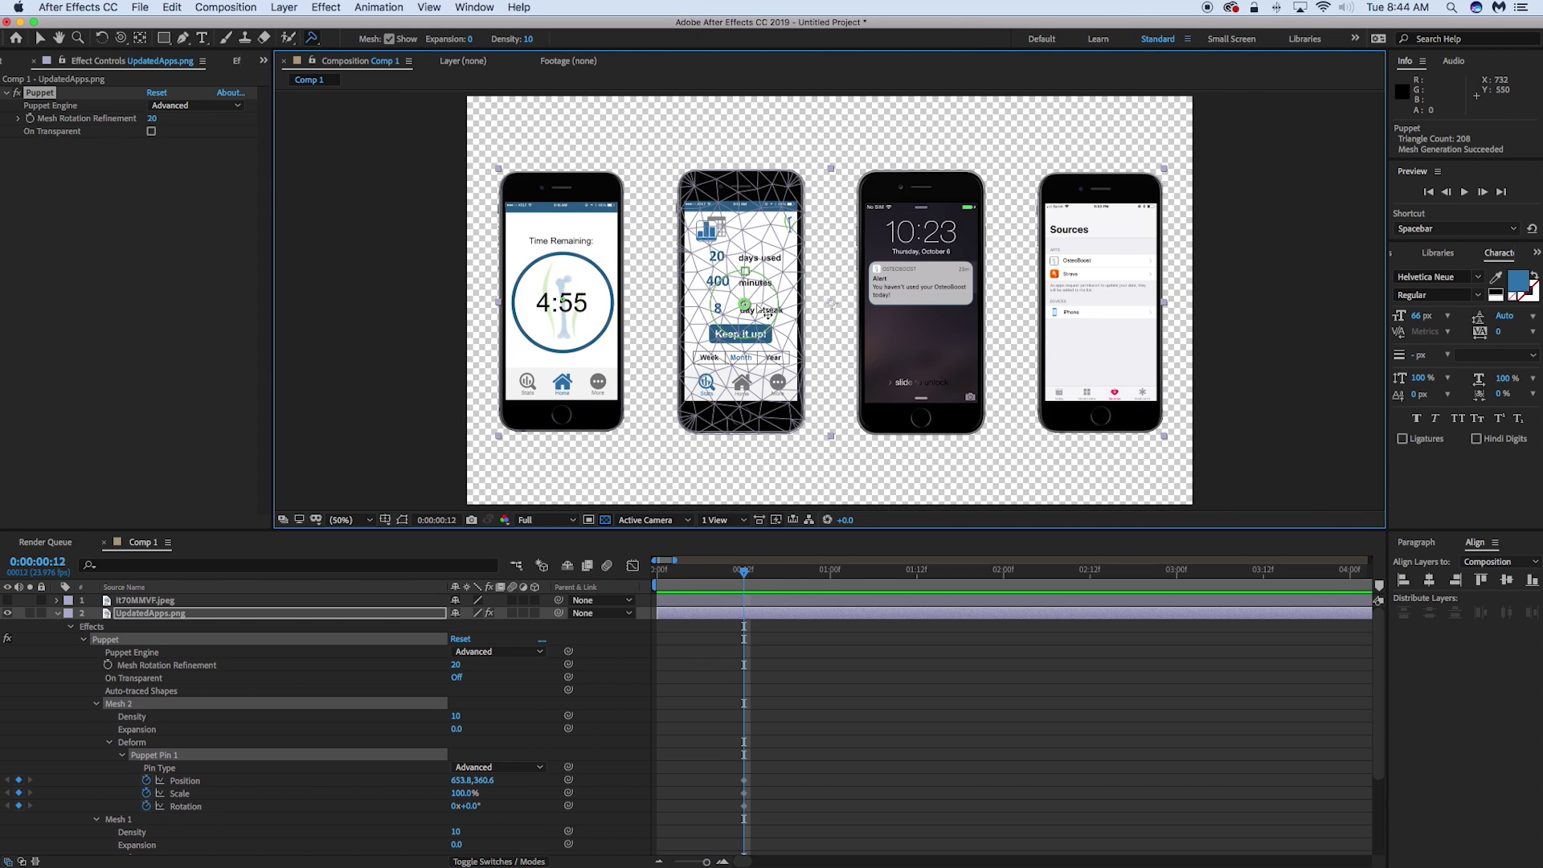
click(931, 301)
click(1096, 299)
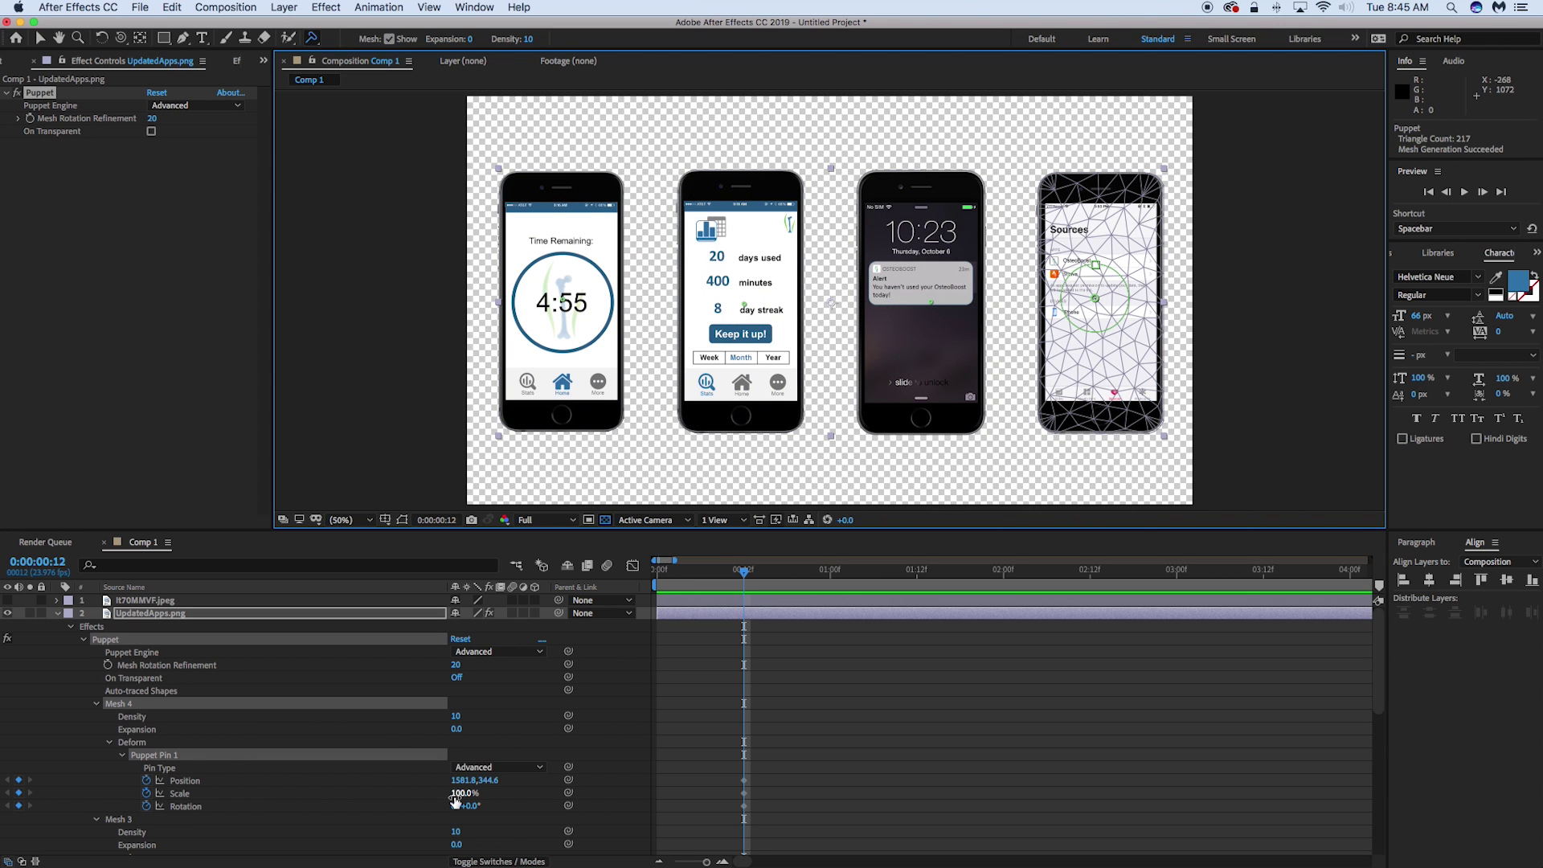
Try rotating the fourth phone's pin to -66° and moving it around, and undo these changes
drag(477, 812, 367, 779)
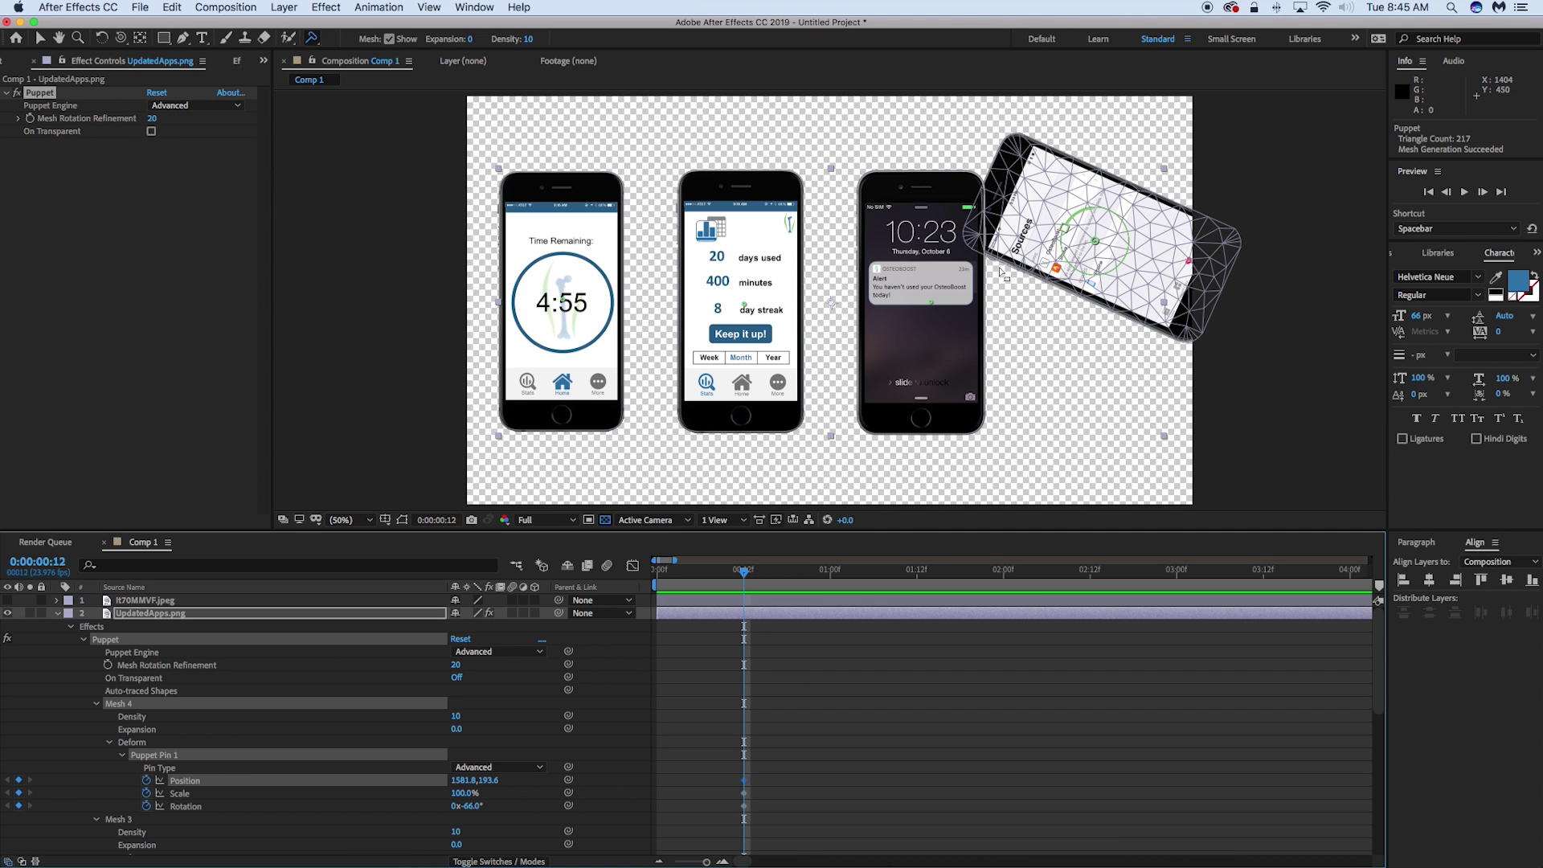
drag(1094, 241, 1046, 285)
key(super+z)
key(super+z)
key(super+z)
key(super+z)
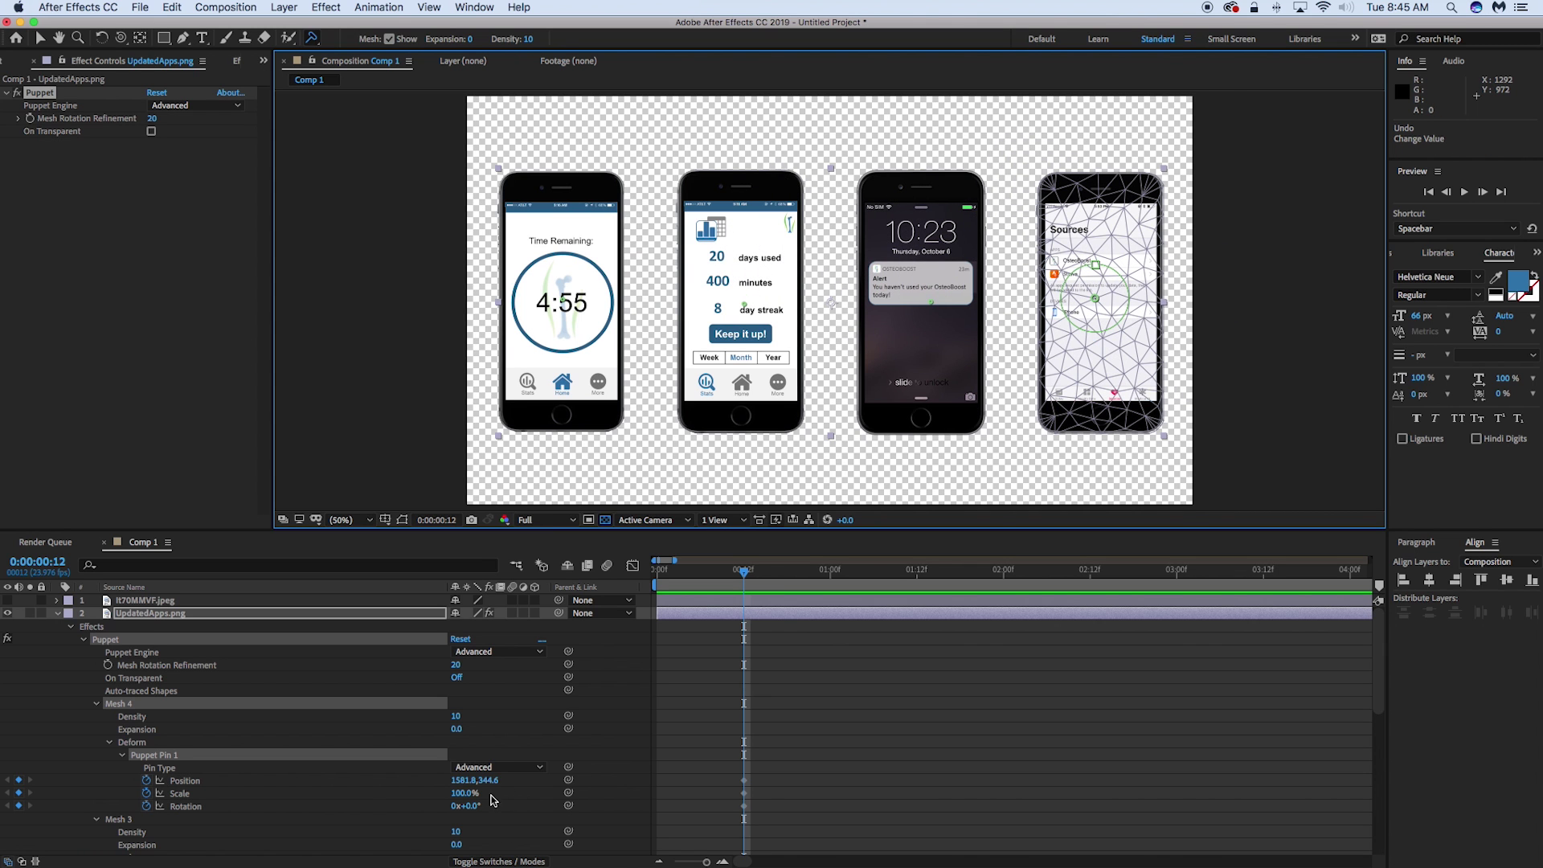
mouse_move(494, 800)
mouse_down()
mouse_move(448, 796)
mouse_move(497, 795)
mouse_up()
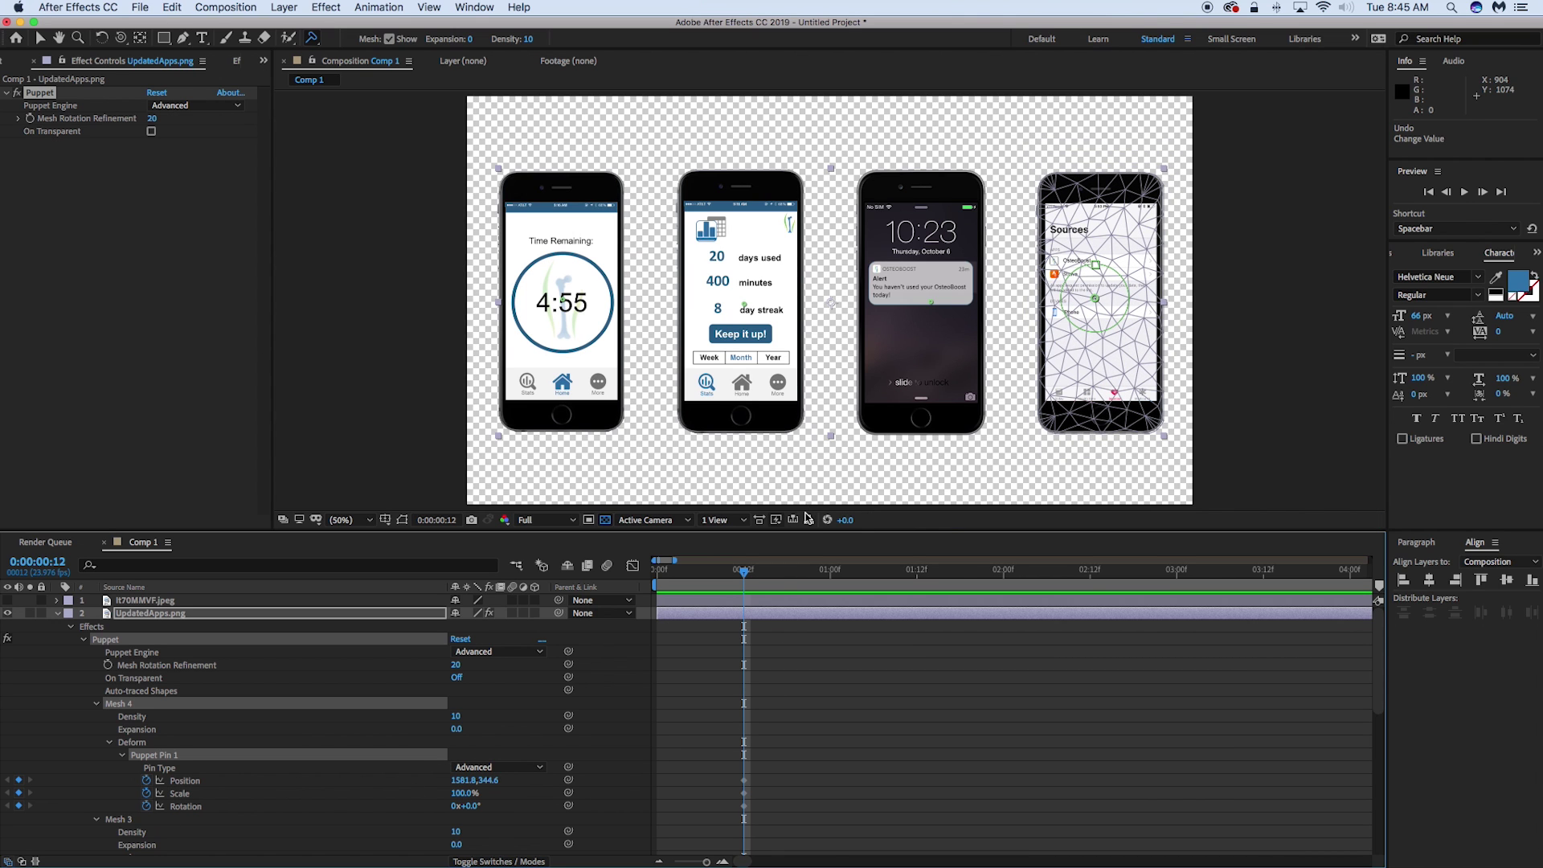
Reveal the animated pin properties and, at 0:00:00:09, set the Rotation of the Mesh 4, Mesh 3 and Mesh 2 pins to 20°
drag(748, 575, 722, 576)
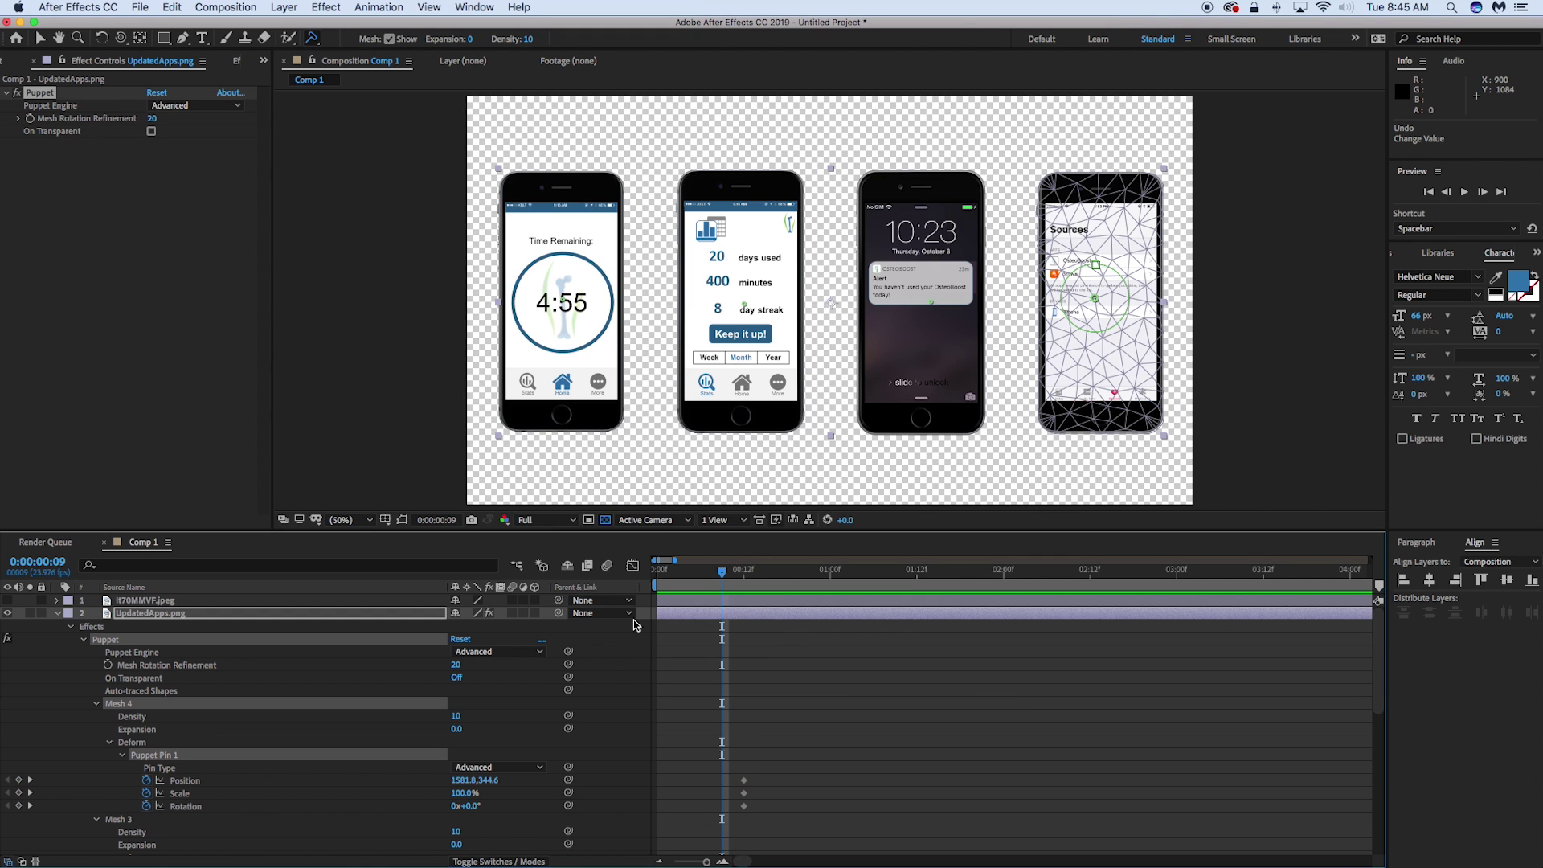
key(u)
scroll(741, 631, down, 1)
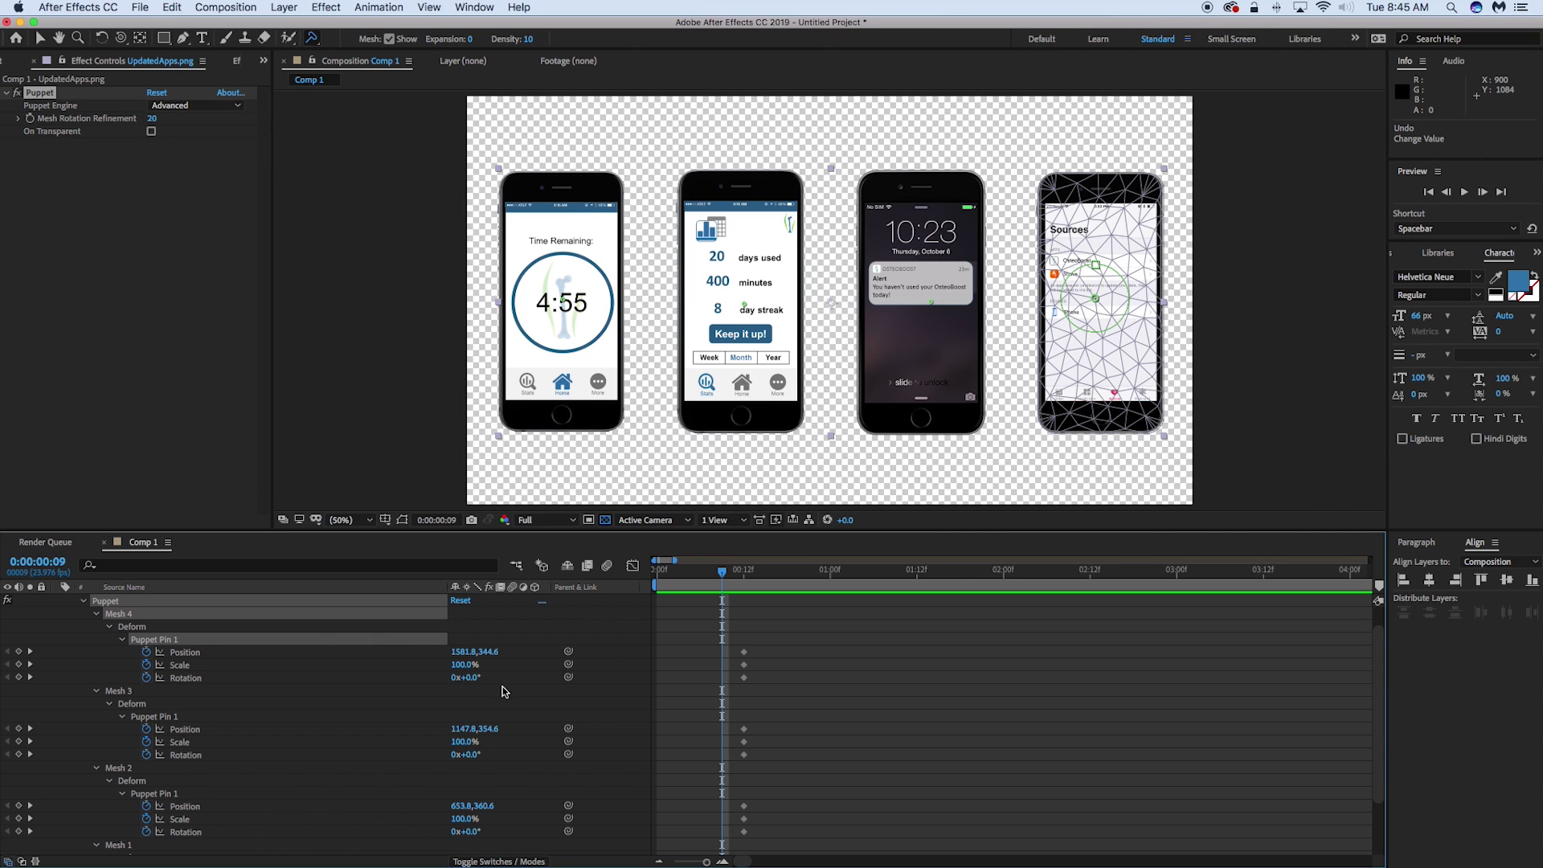
drag(473, 680, 501, 681)
click(471, 754)
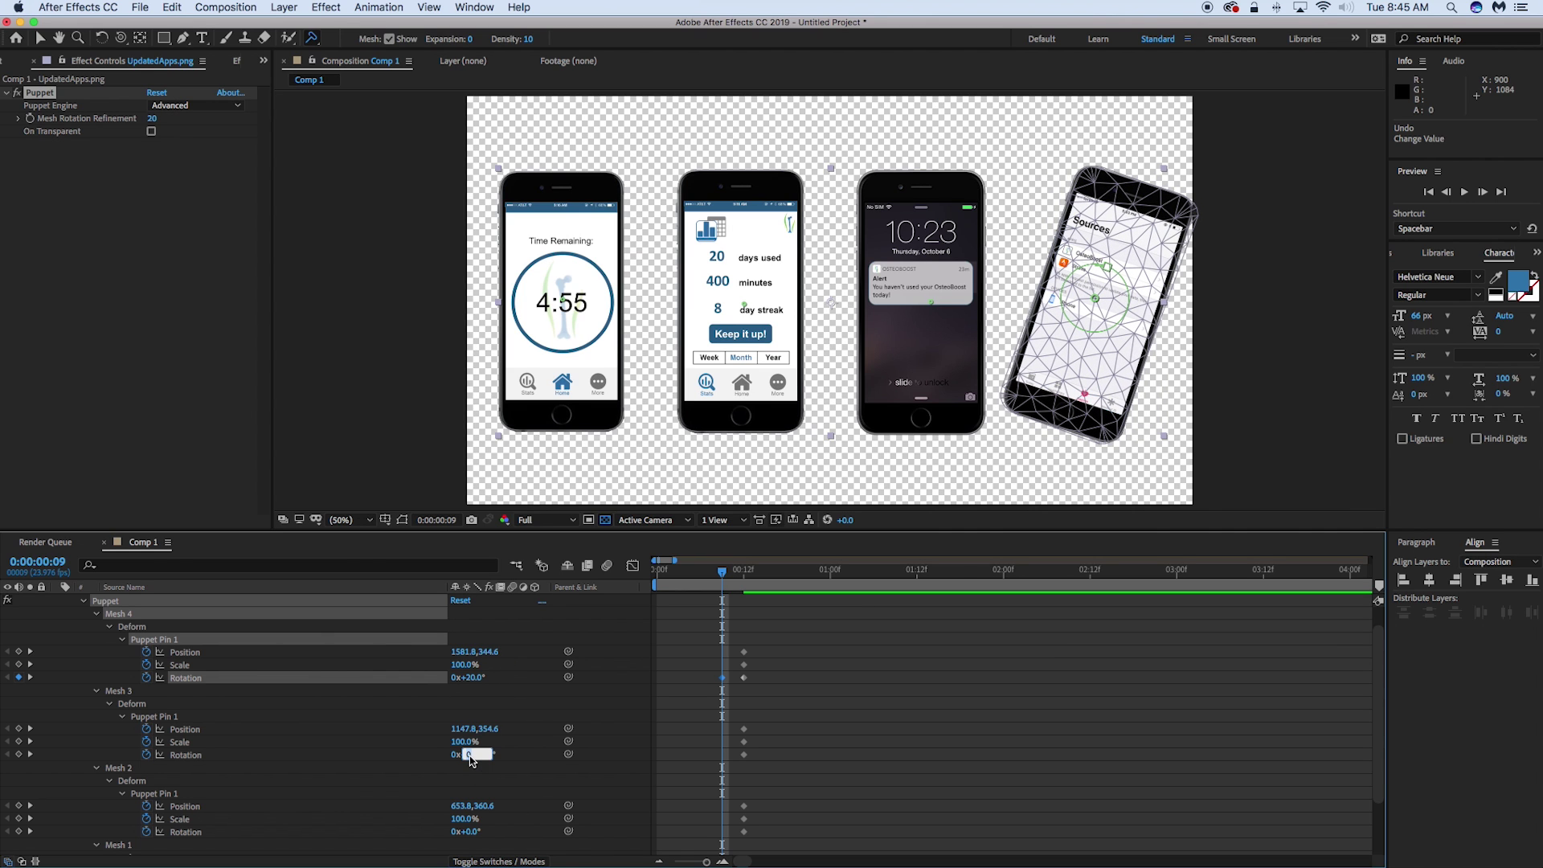
text(20)
key(Return)
click(471, 832)
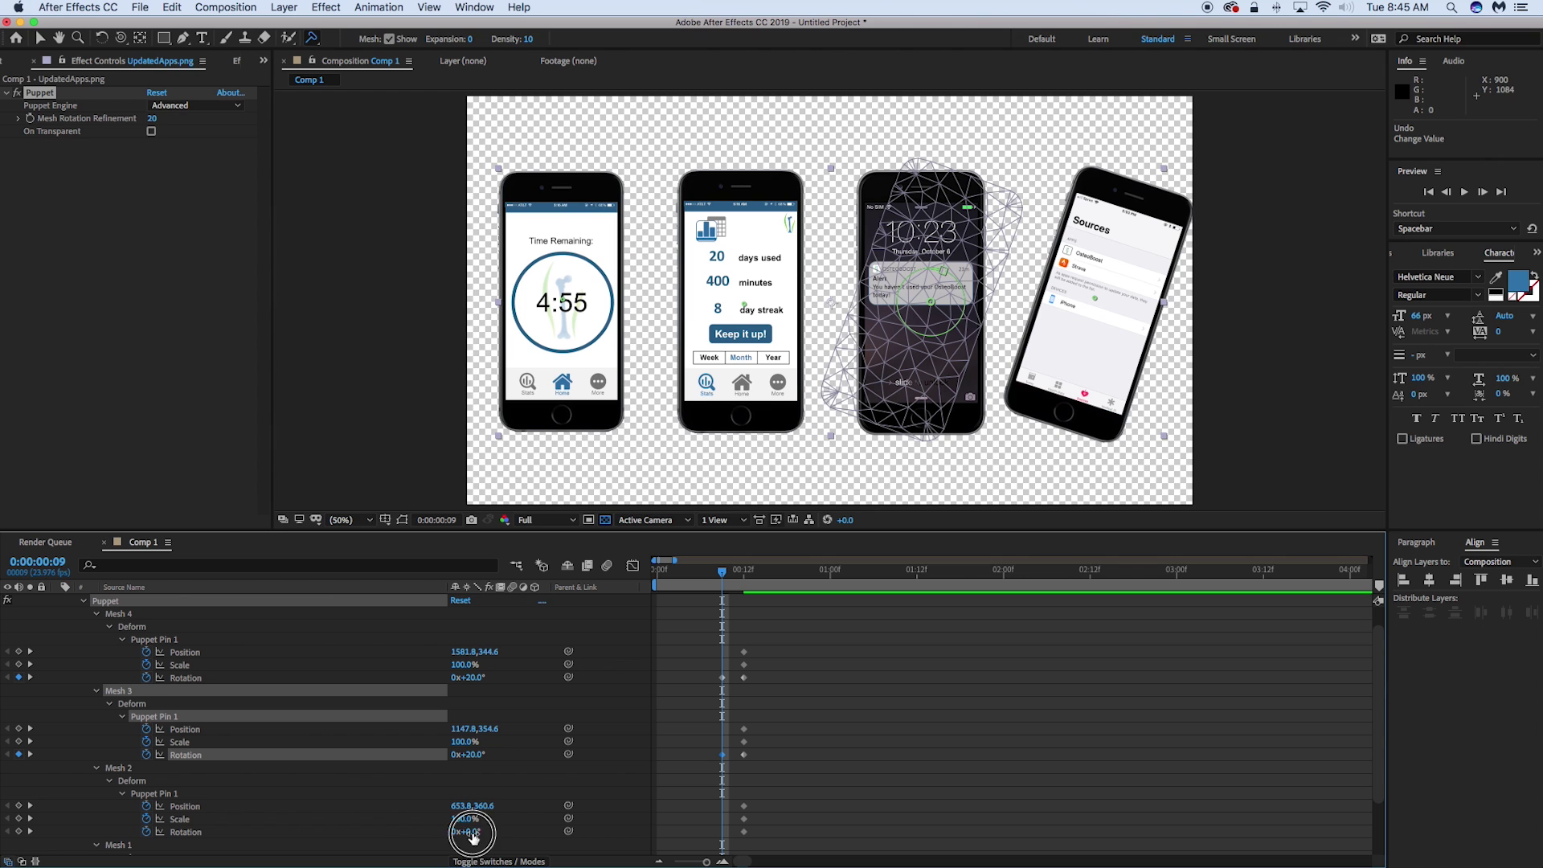
text(20)
key(Return)
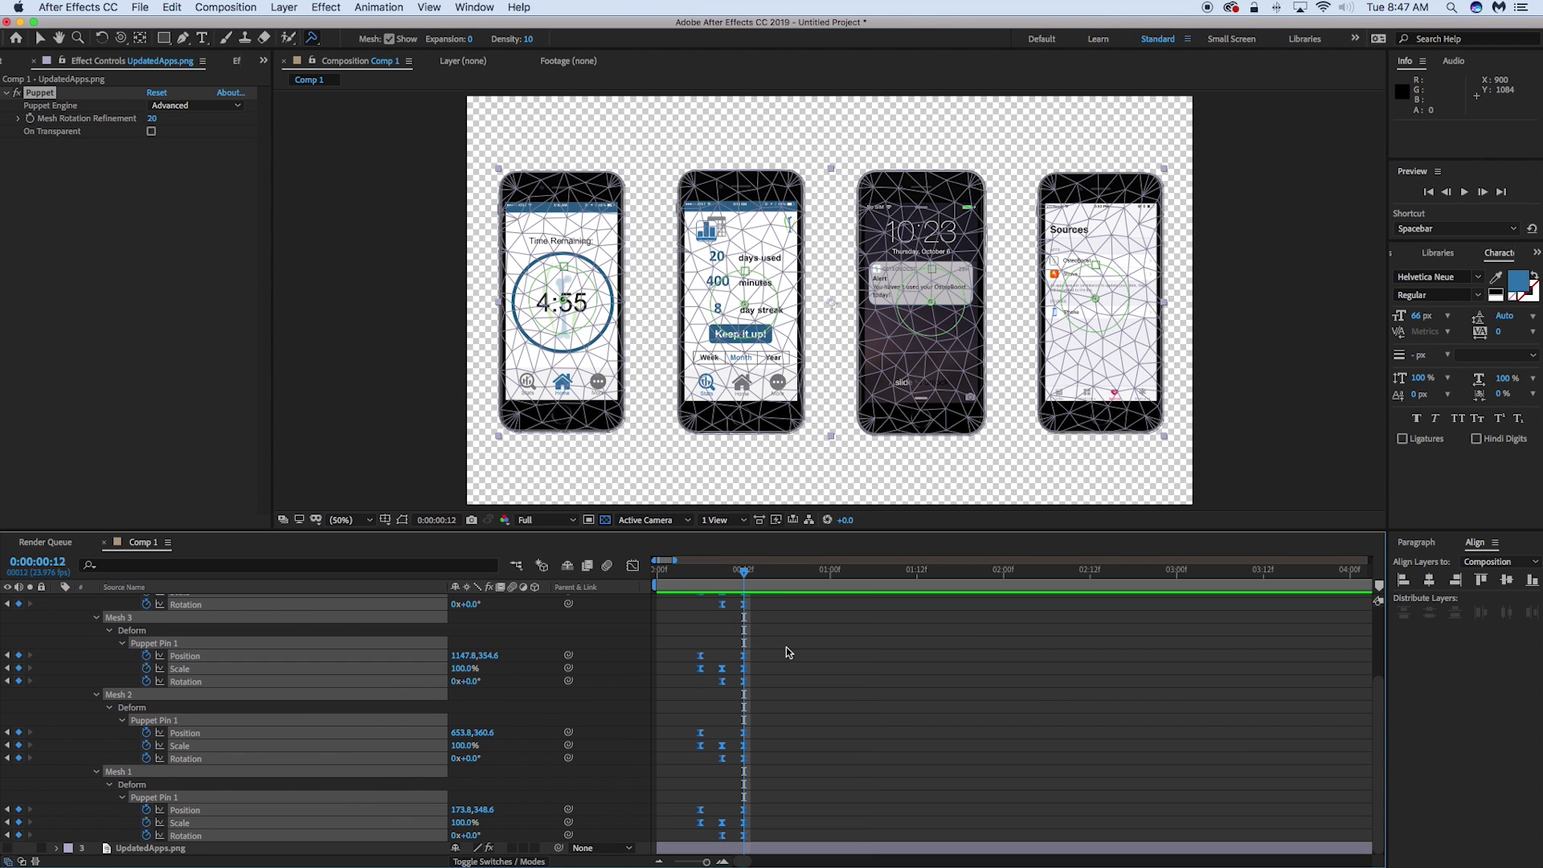
Shift the keyframe groups to start one frame apart: Mesh 2 at 0:00:00:07, Mesh 3 at 0:00:00:08 and Mesh 4 at 0:00:00:09
scroll(786, 652, up, 3)
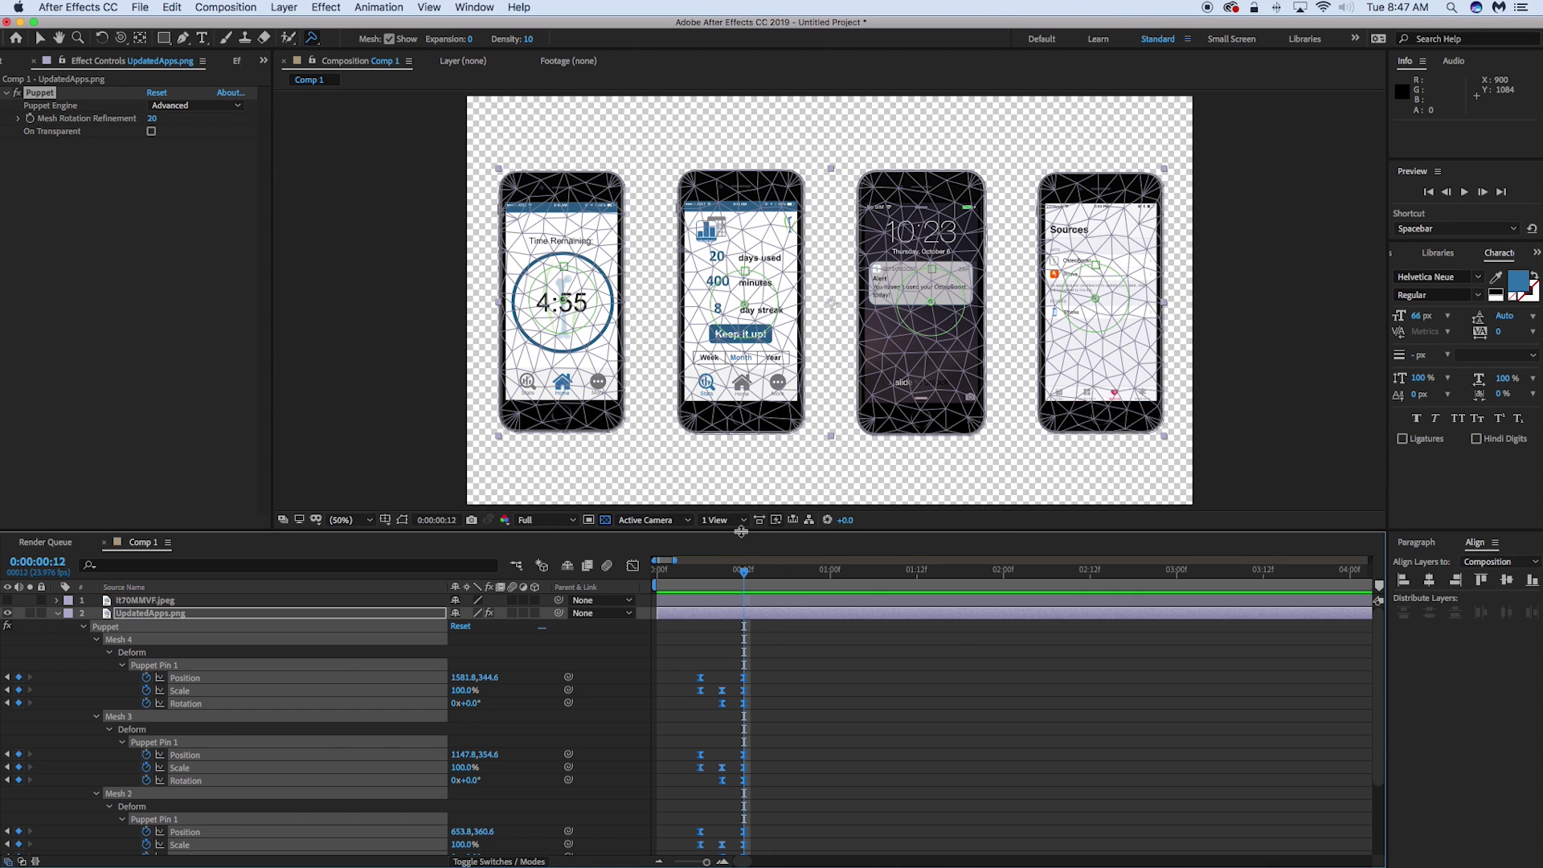
drag(739, 535, 724, 395)
click(784, 762)
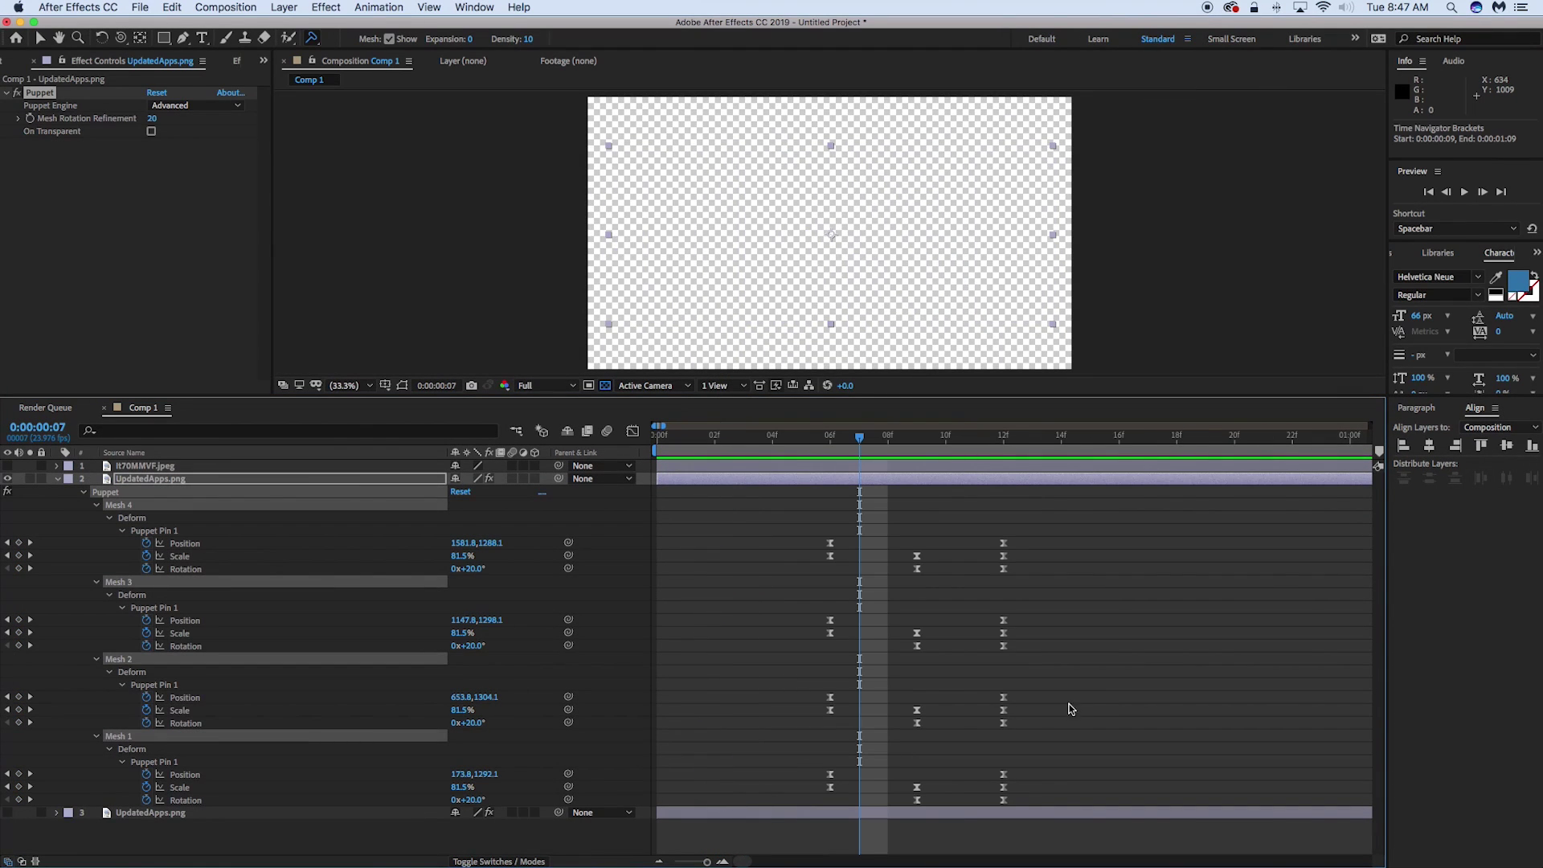
drag(1043, 693, 821, 733)
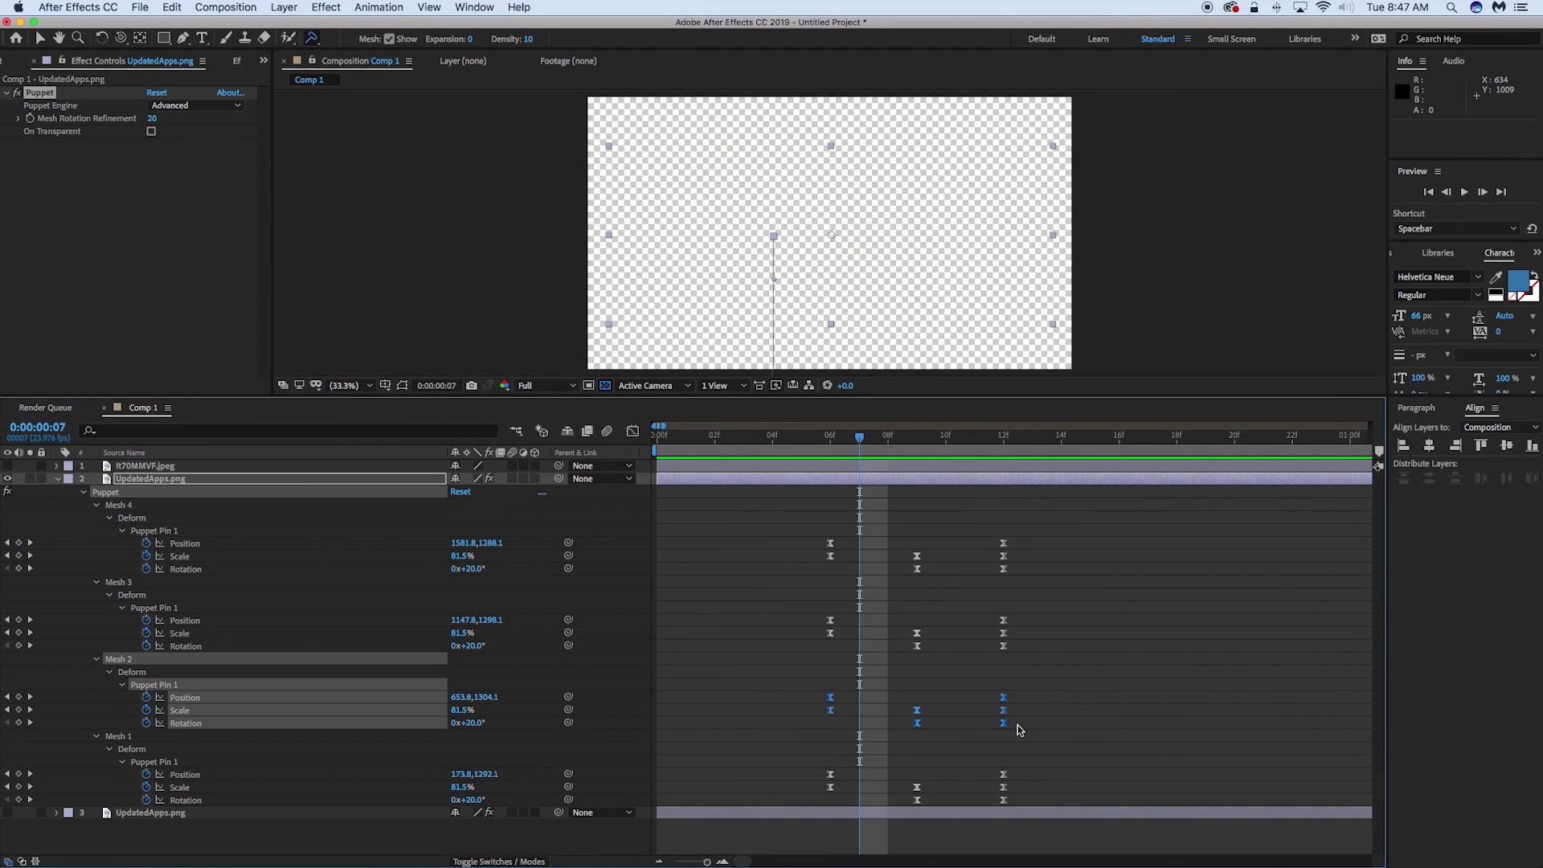
drag(1004, 723, 1032, 727)
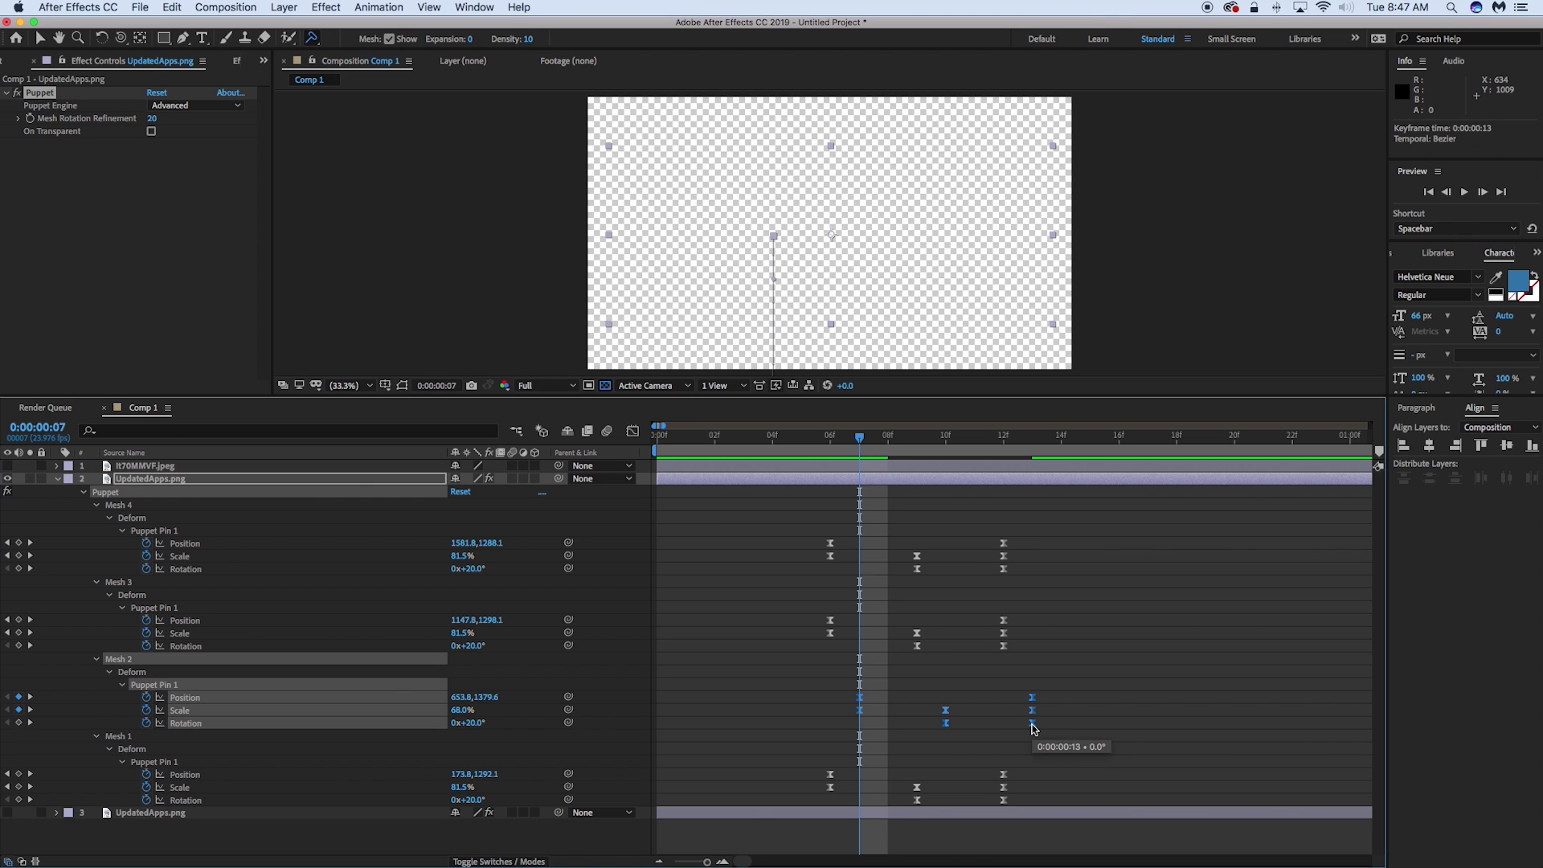
drag(1034, 728, 1138, 716)
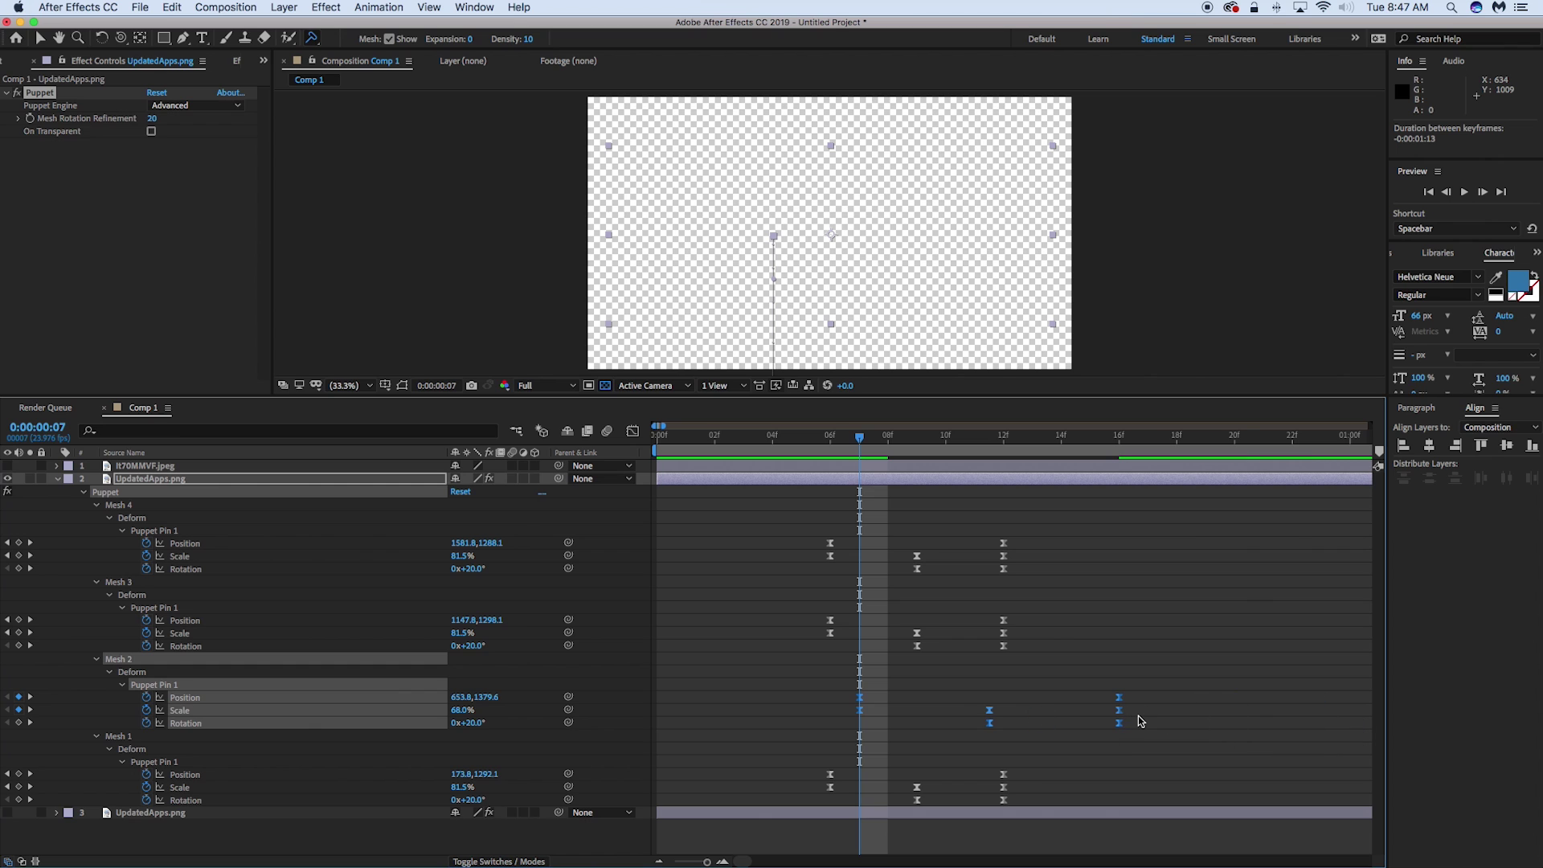
key(super+z)
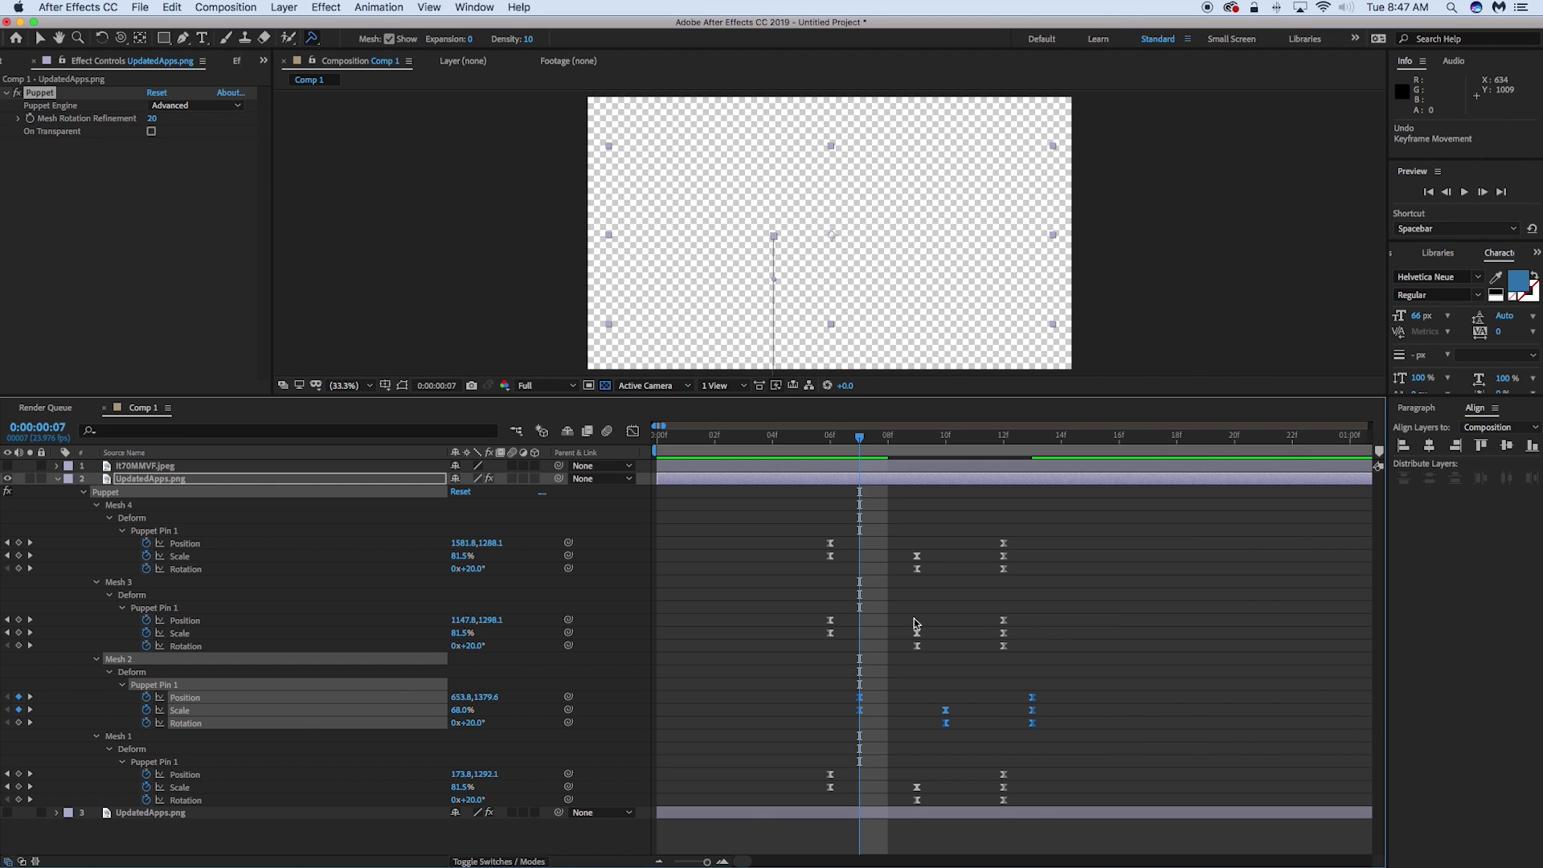
drag(1041, 613, 889, 639)
drag(1029, 533, 918, 563)
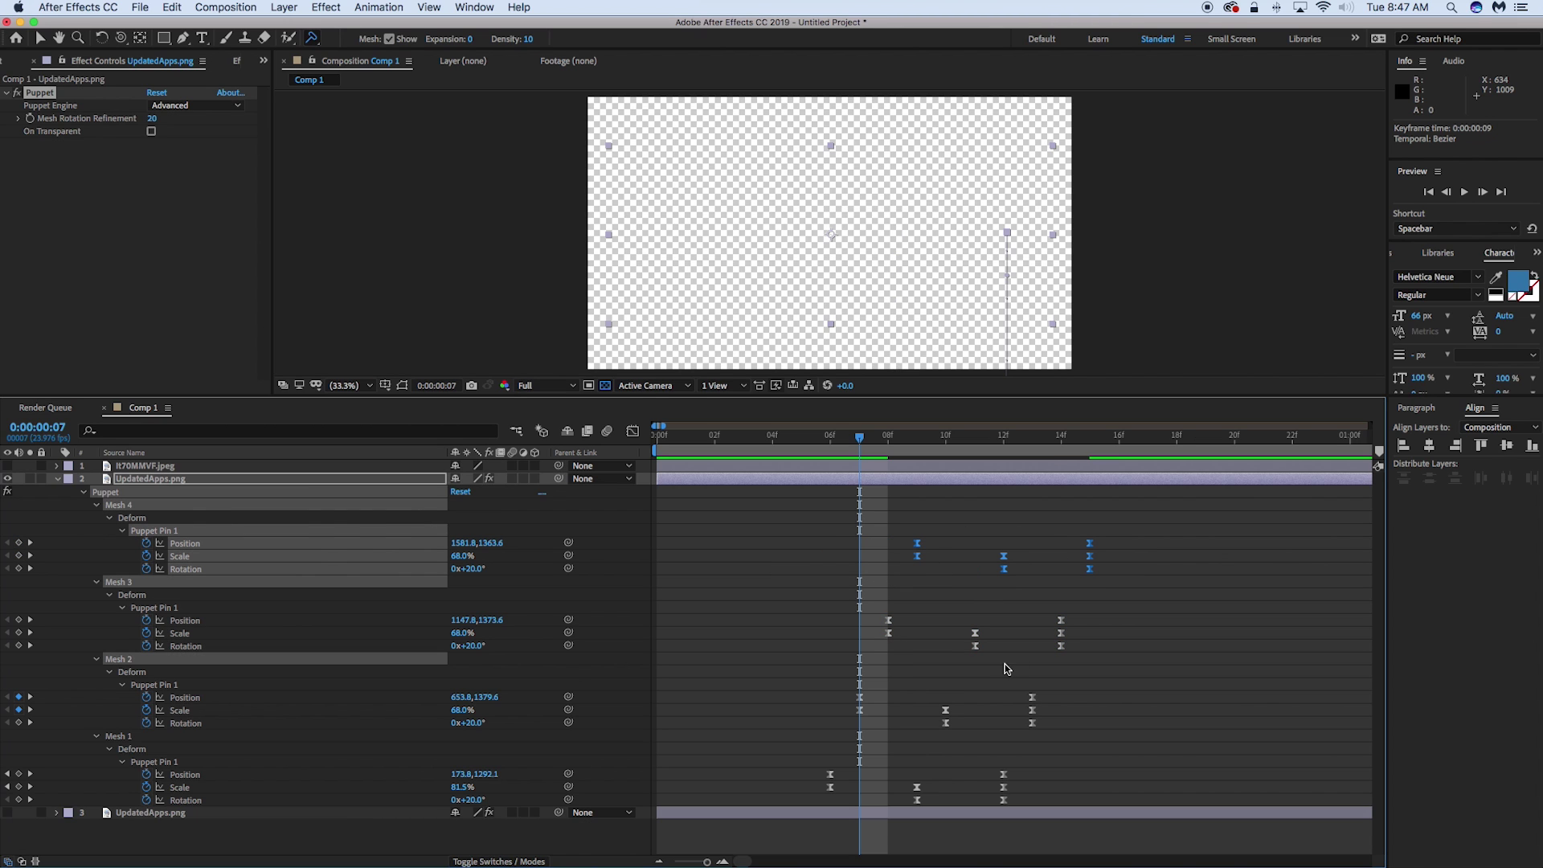
Stretch the pin keyframe groups proportionally to end at 0:00:00:16 for Mesh 2, 0:00:00:19 for Mesh 3 and 0:00:00:23 for Mesh 4
drag(1073, 690, 853, 726)
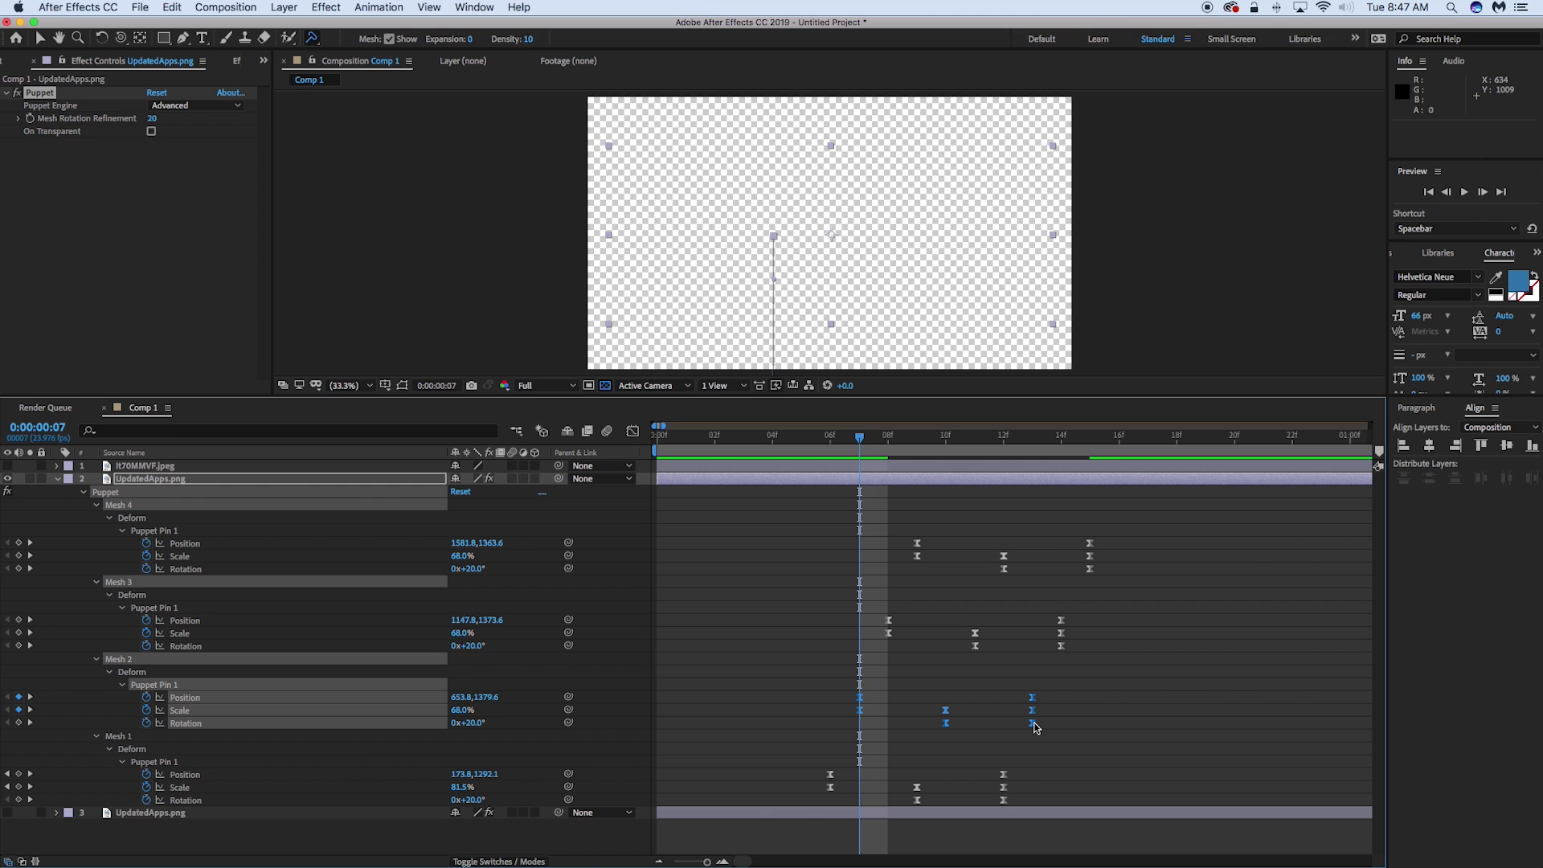
drag(1058, 726, 1119, 726)
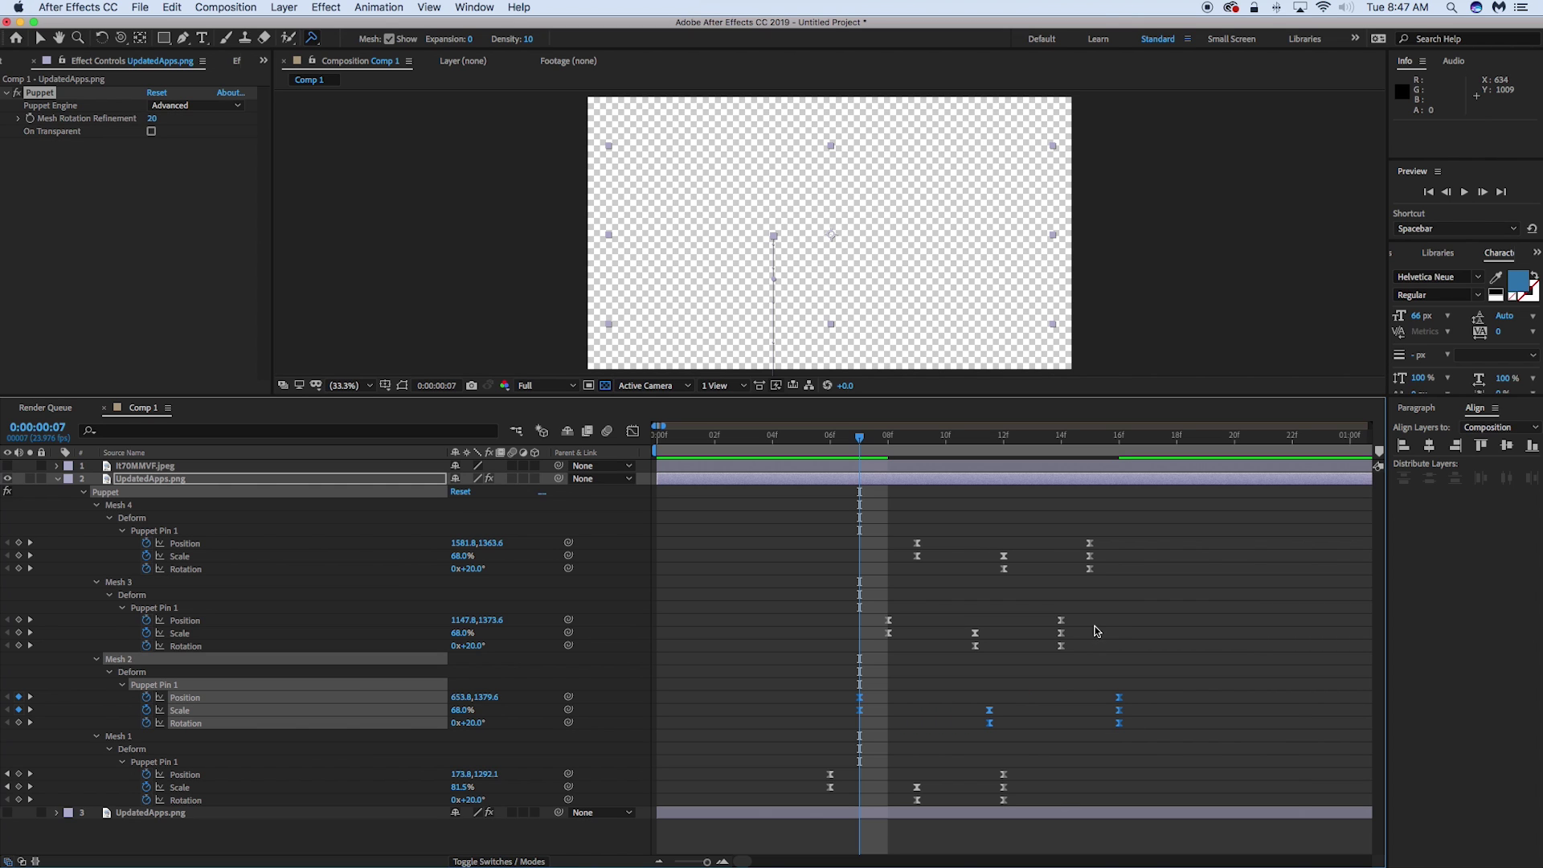
drag(1098, 613, 859, 669)
drag(1062, 645, 1205, 649)
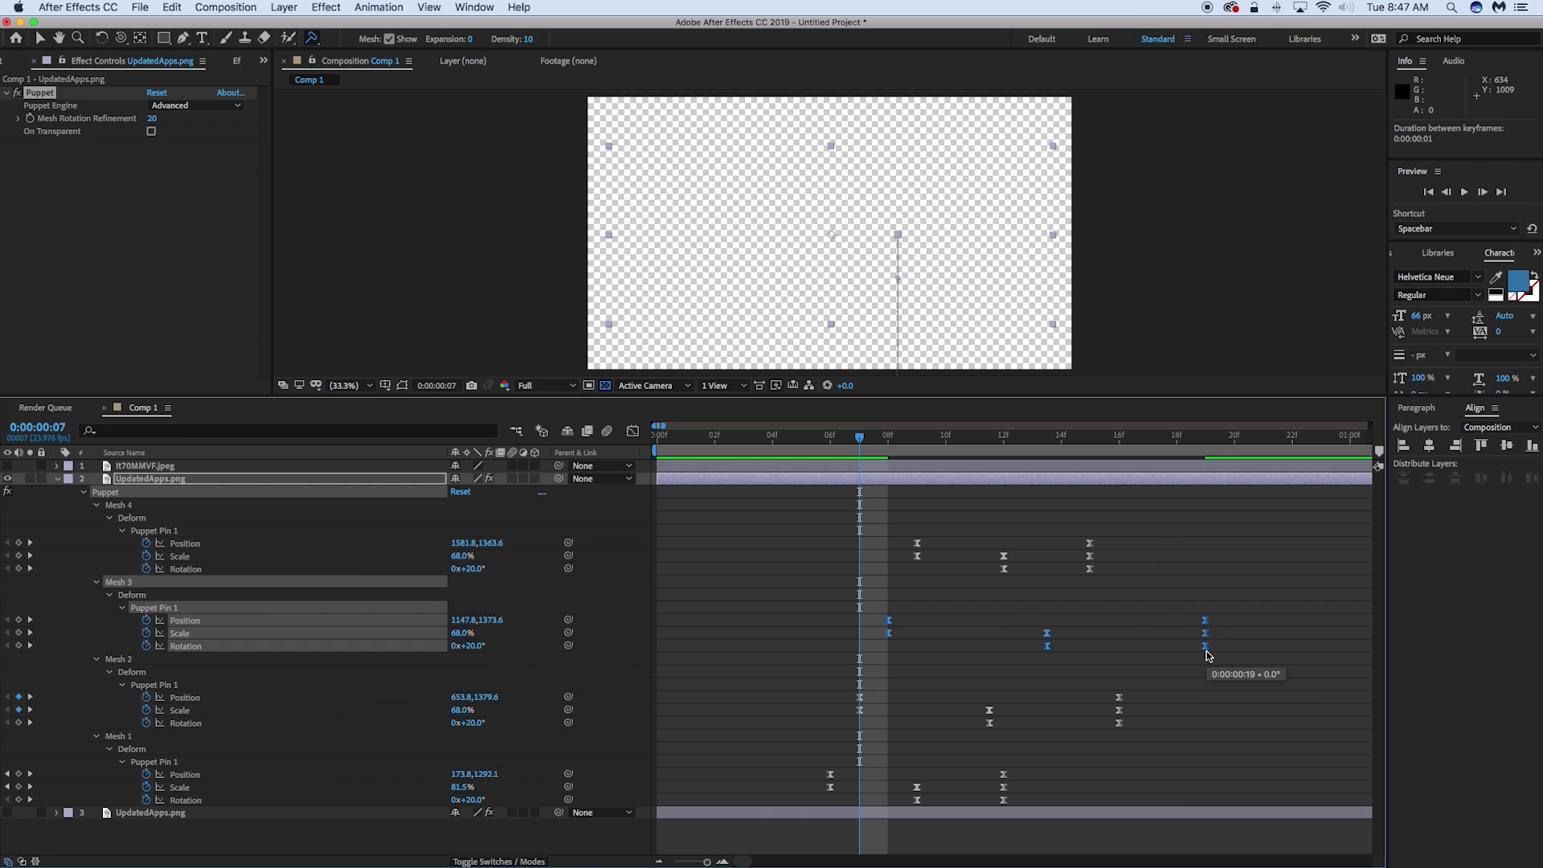
drag(1125, 528, 875, 596)
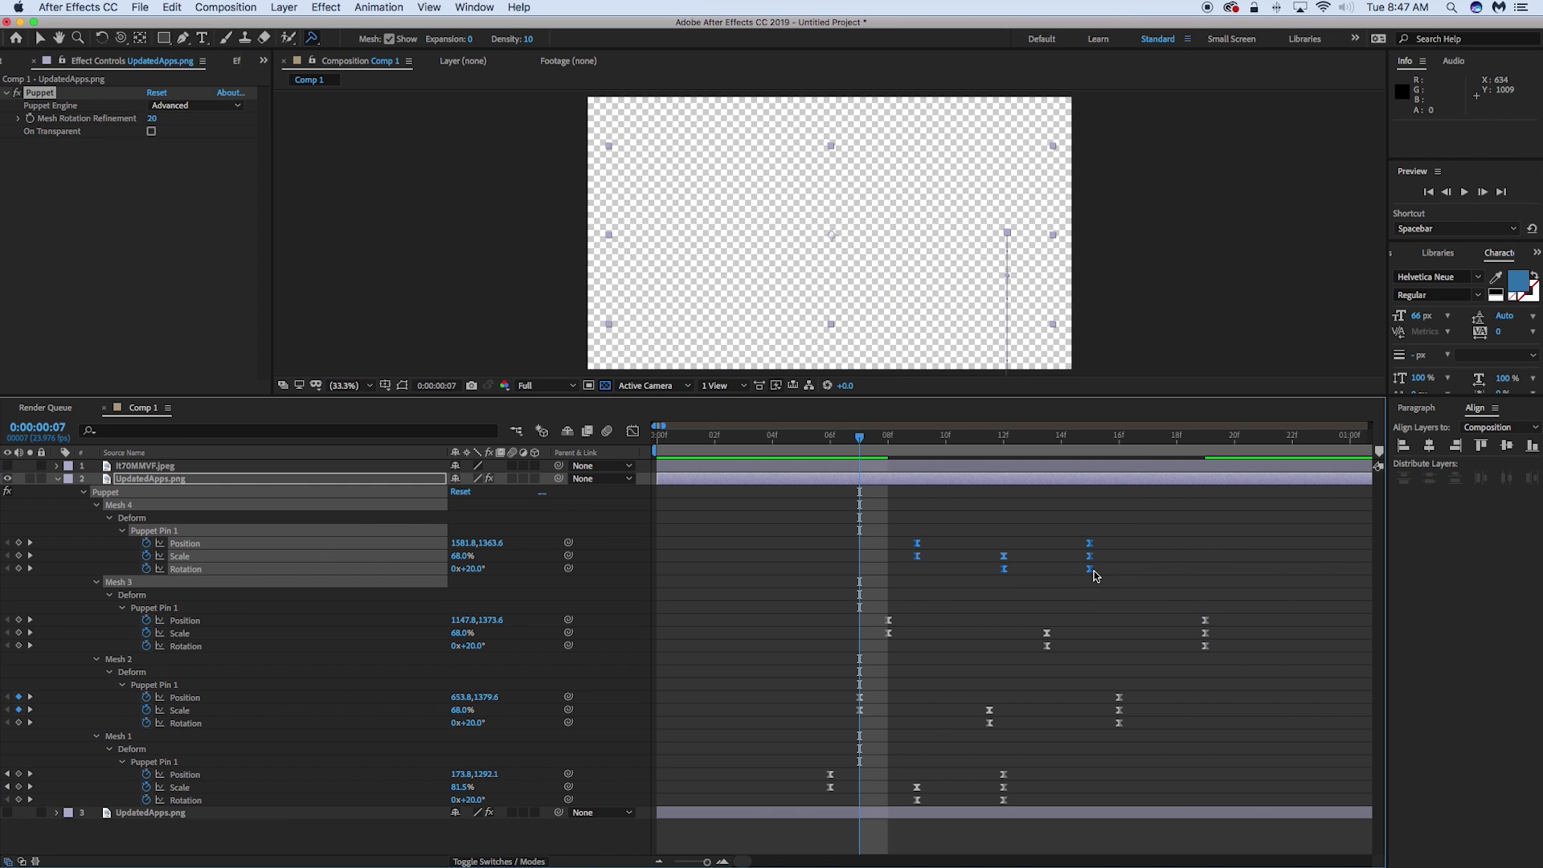
drag(1092, 571, 1321, 575)
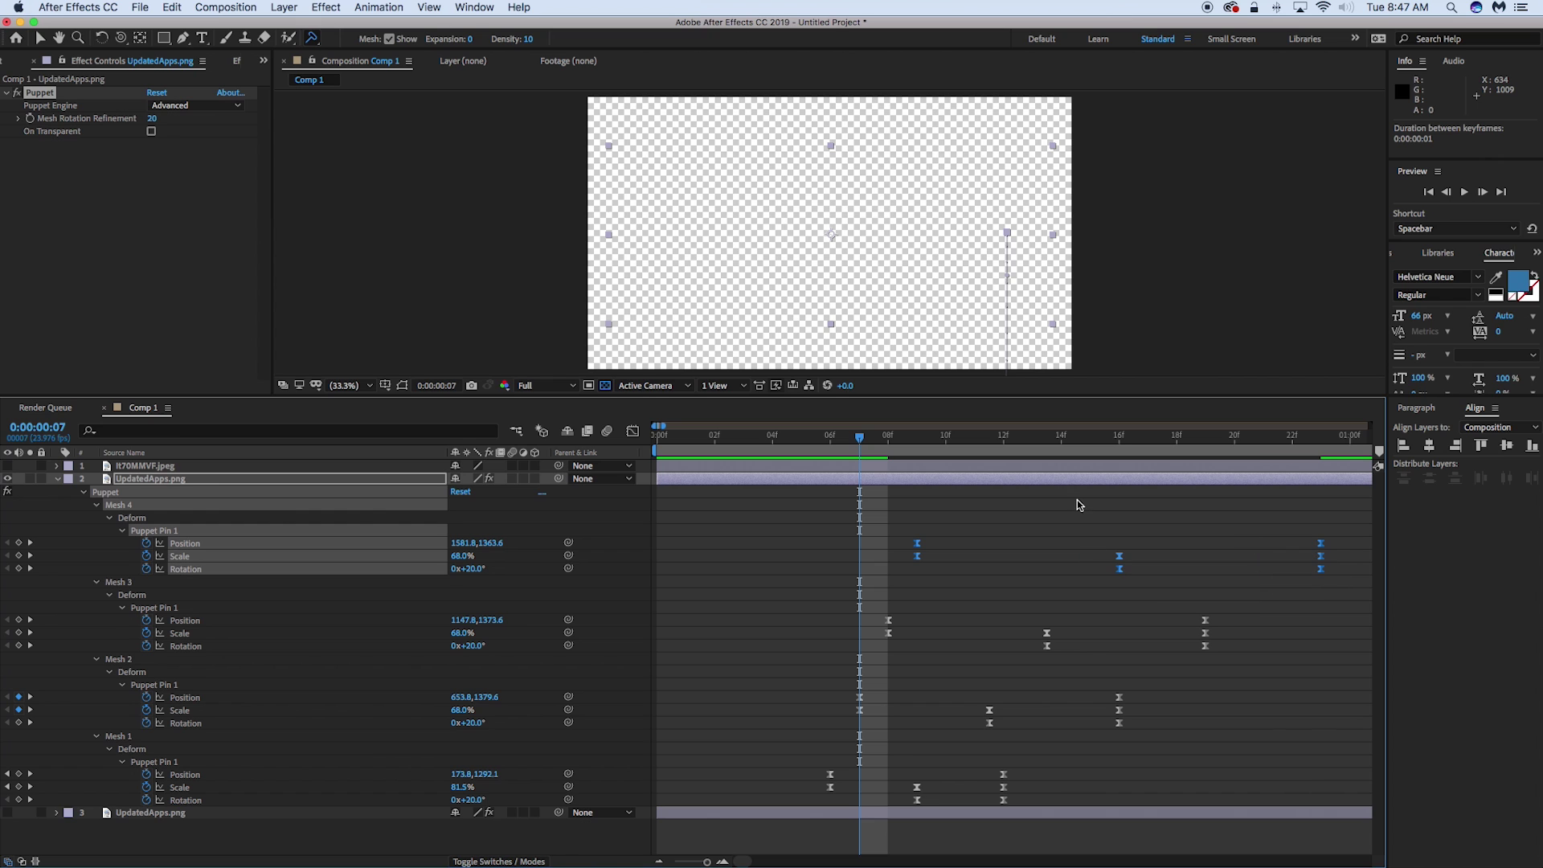
click(1000, 519)
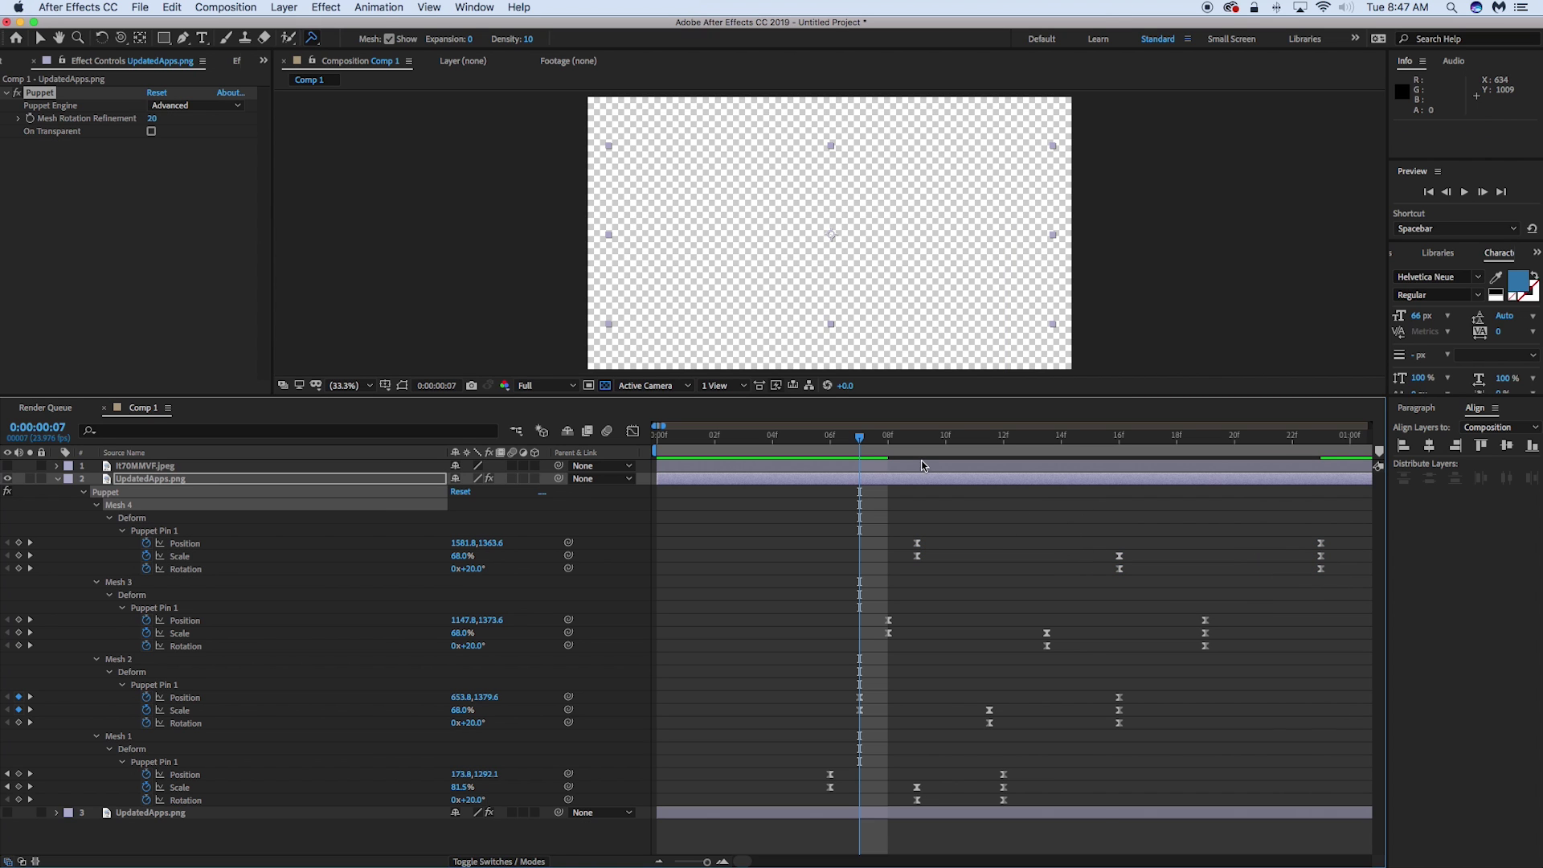
Preview the staggered phone animation from 0:00:00:05 and again from the start of the composition
click(802, 437)
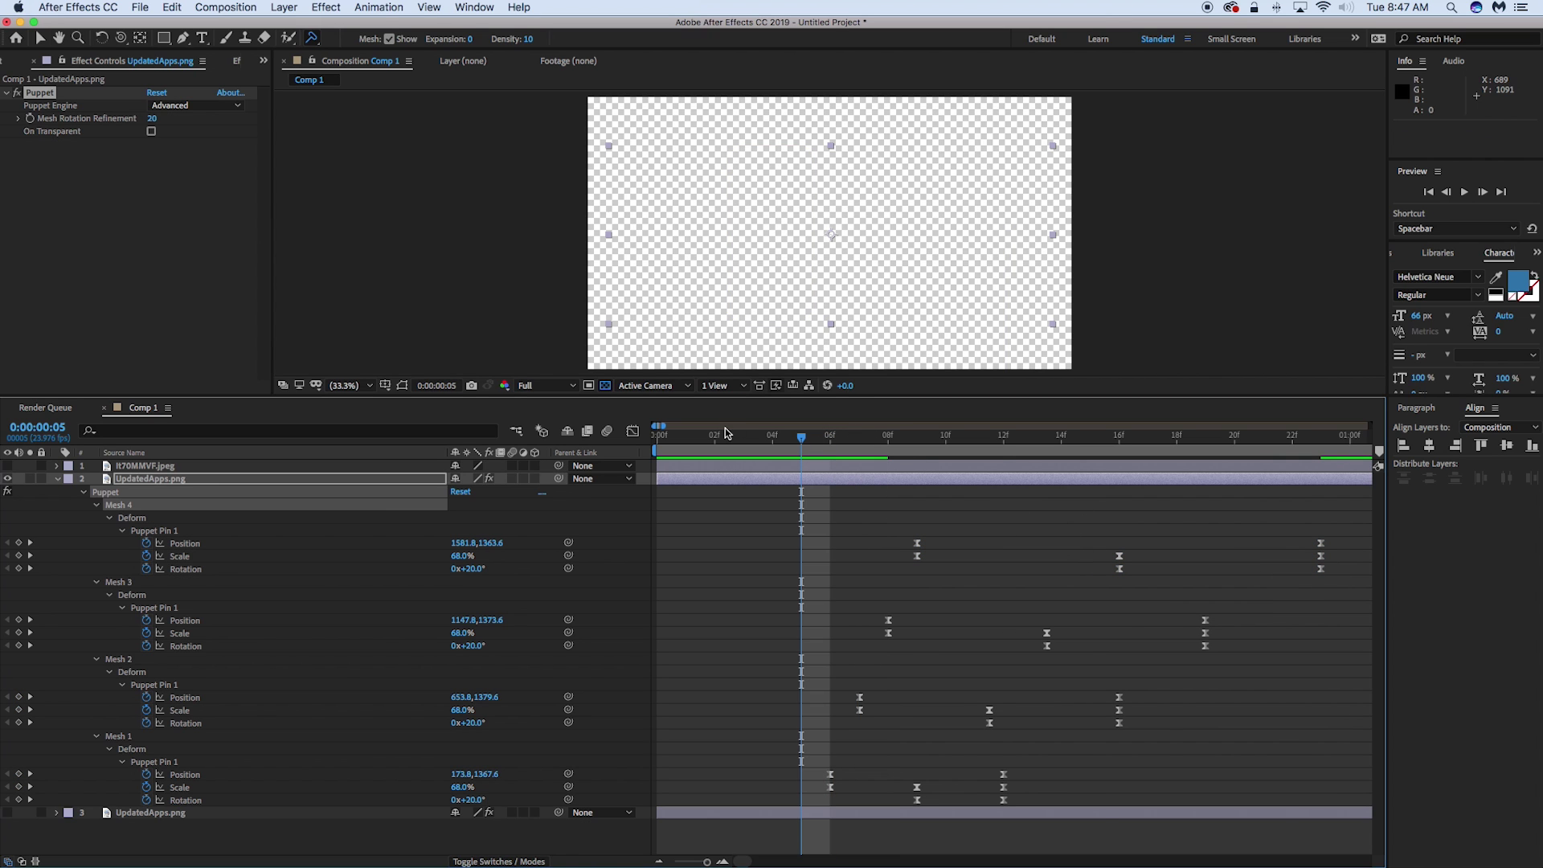
key(space)
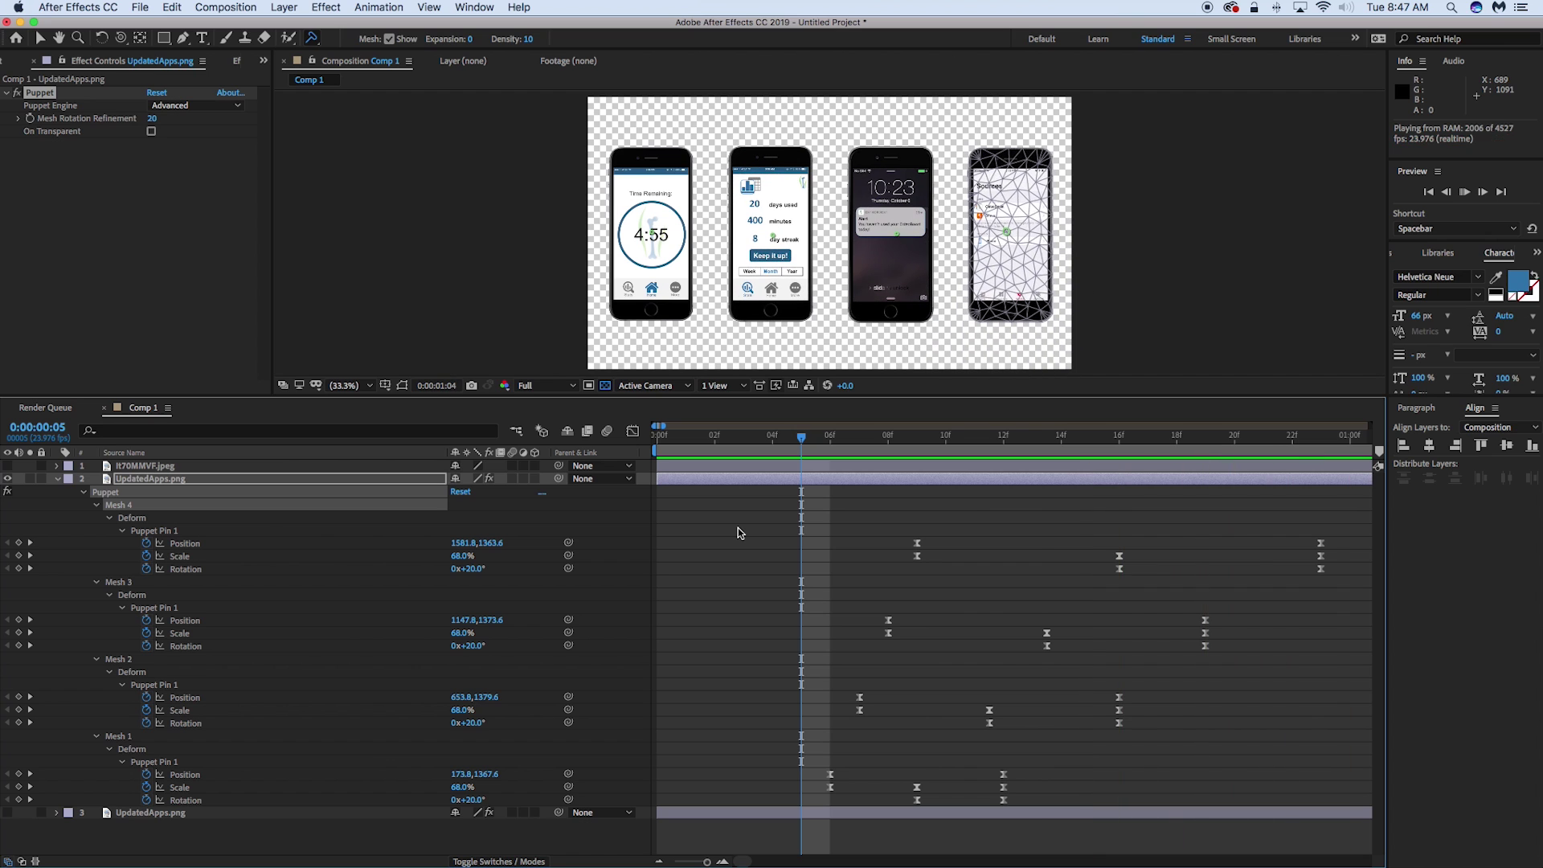
key(space)
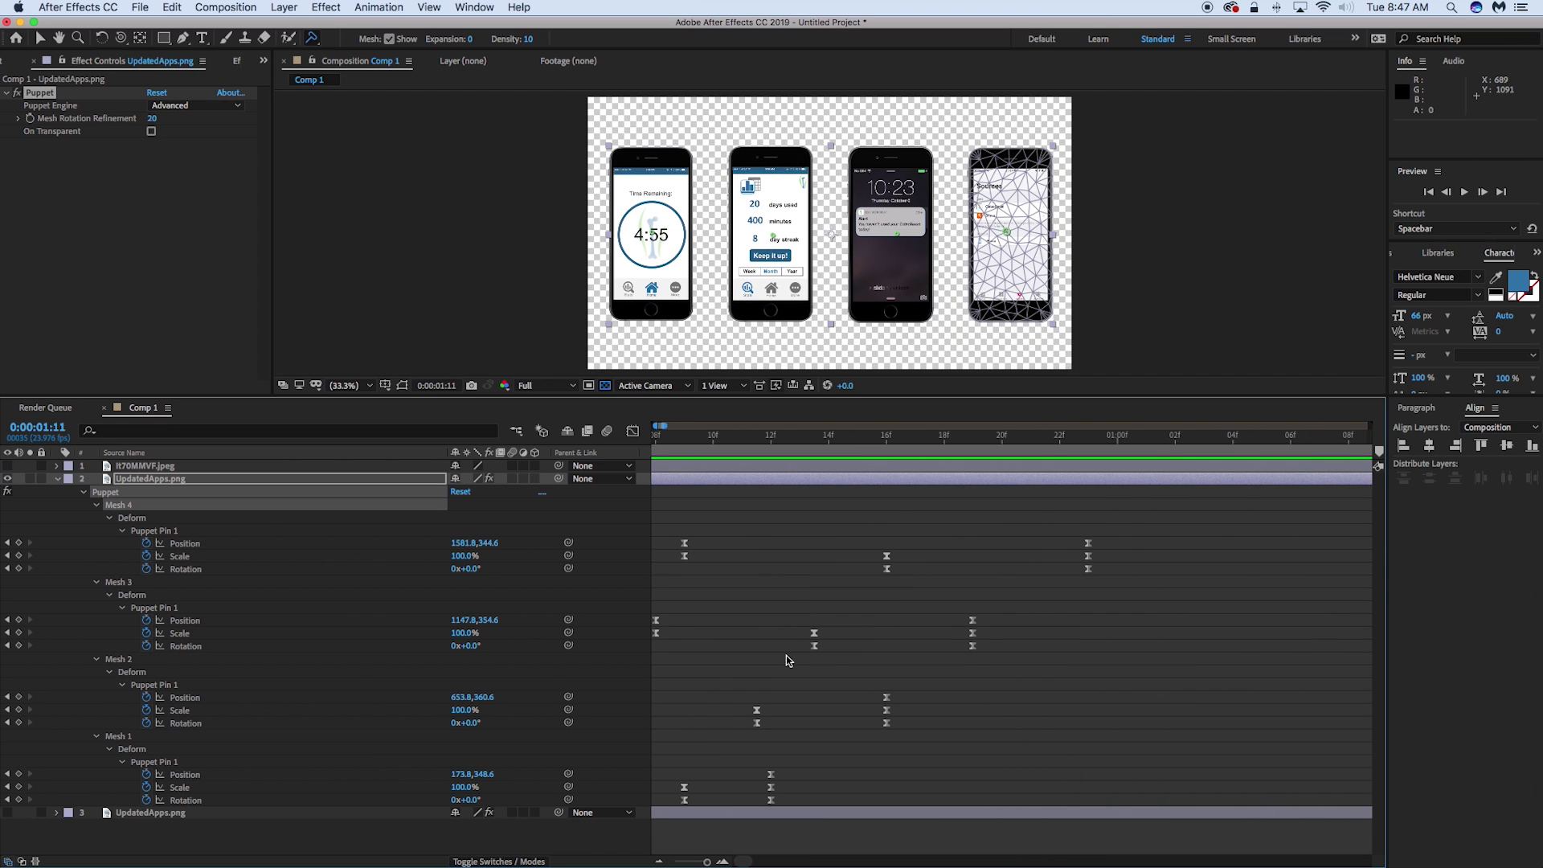
scroll(794, 582, left, 5)
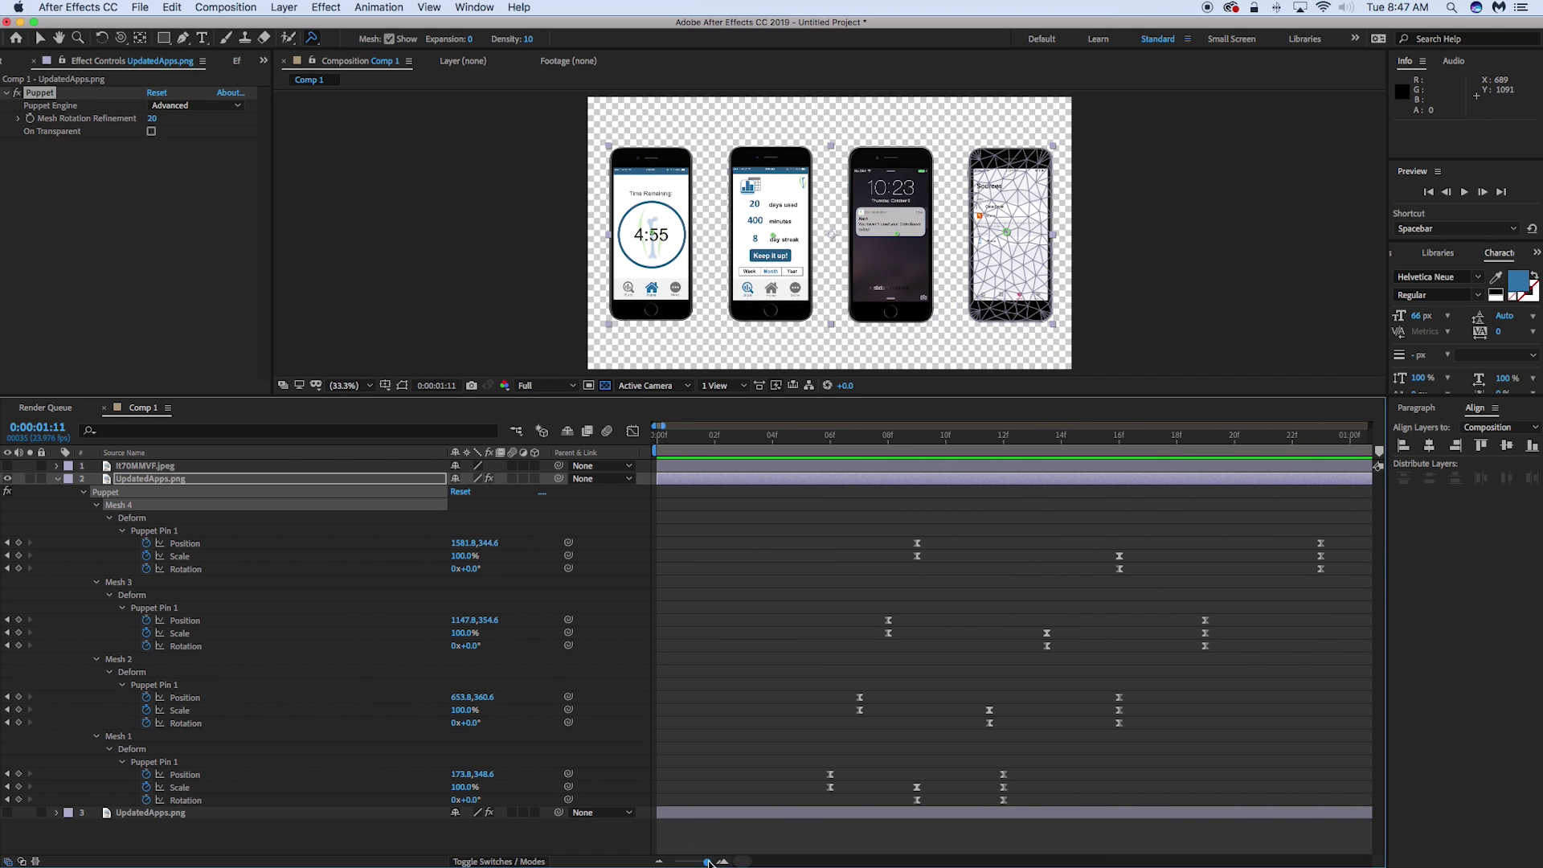
drag(708, 862, 702, 852)
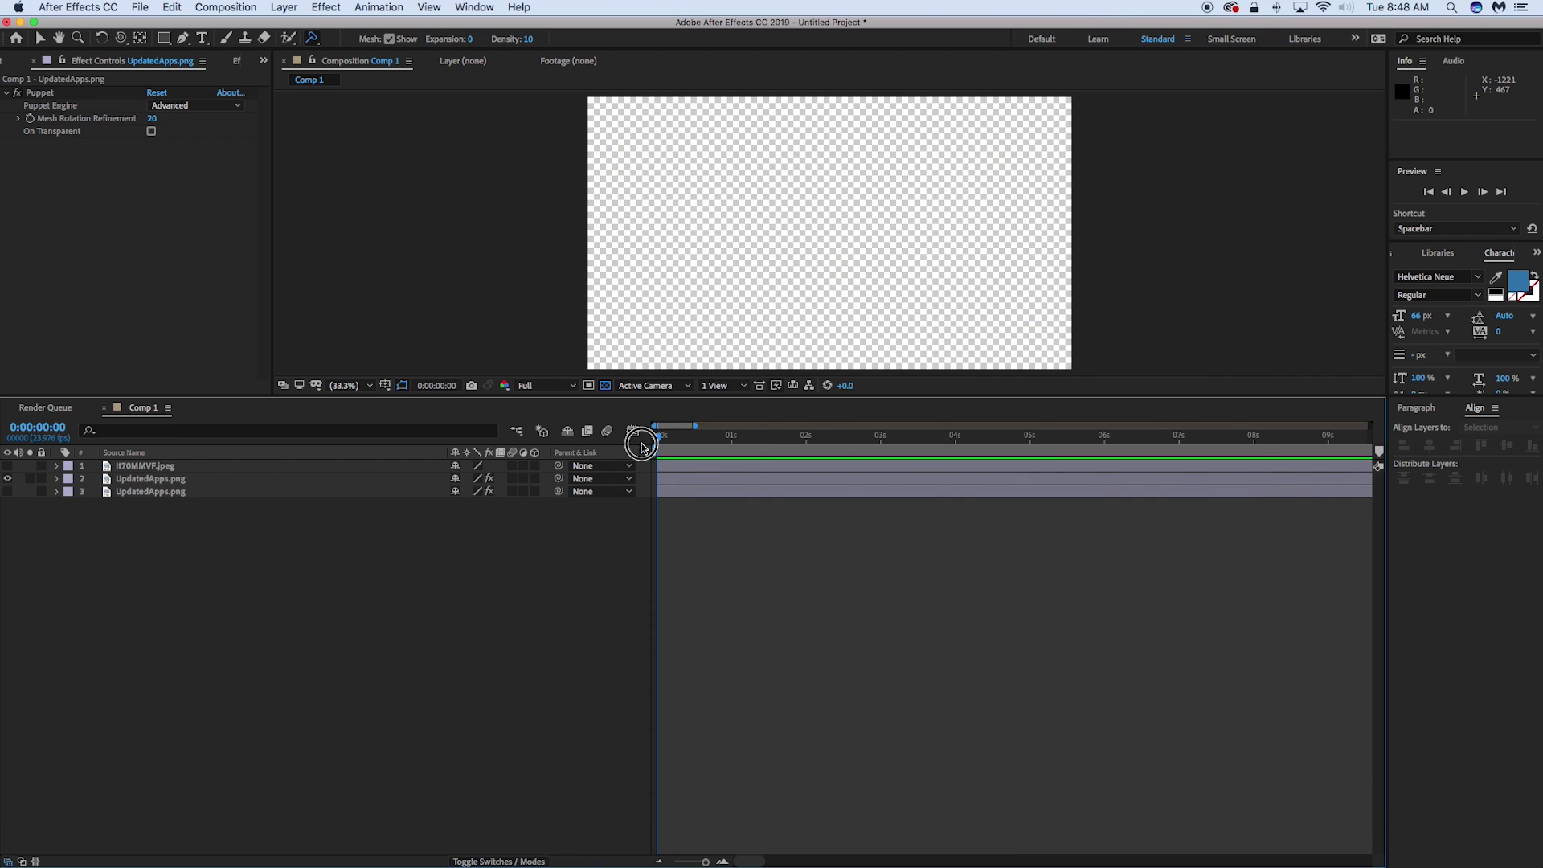
key(space)
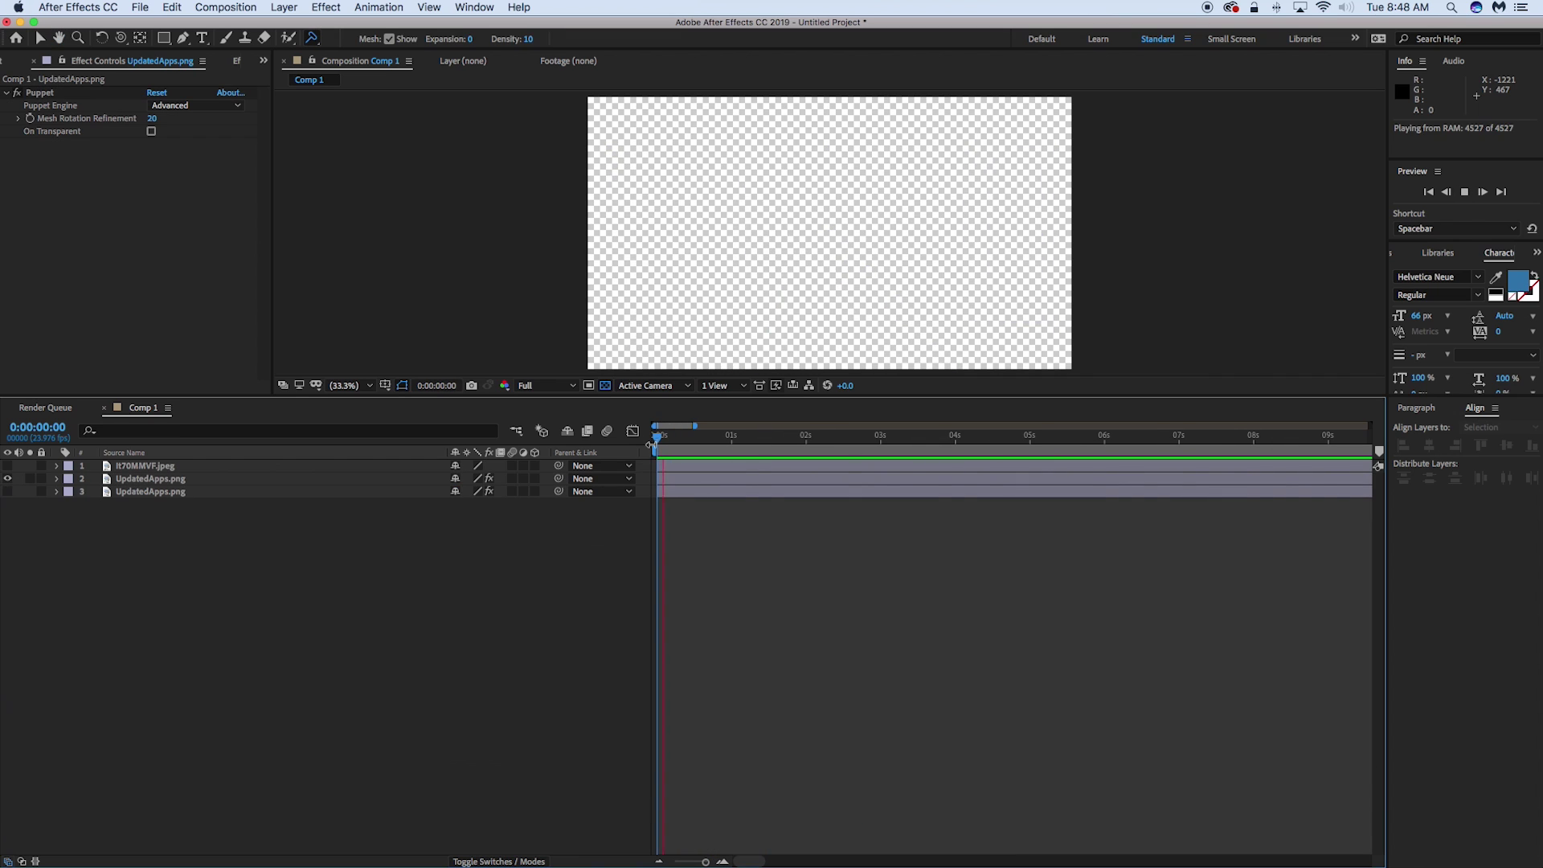
key(space)
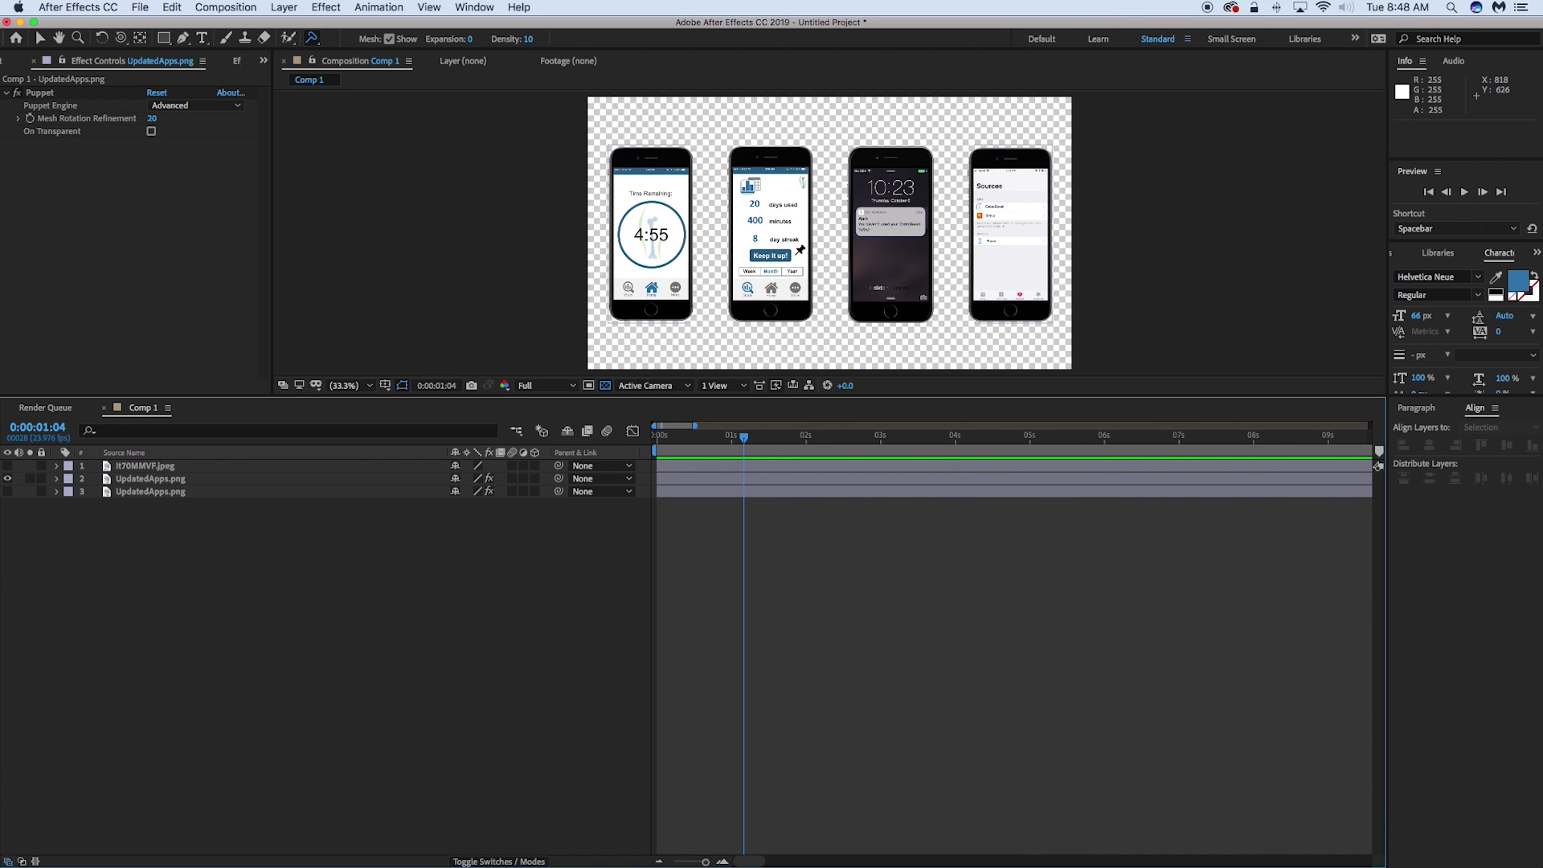
click(180, 479)
click(7, 480)
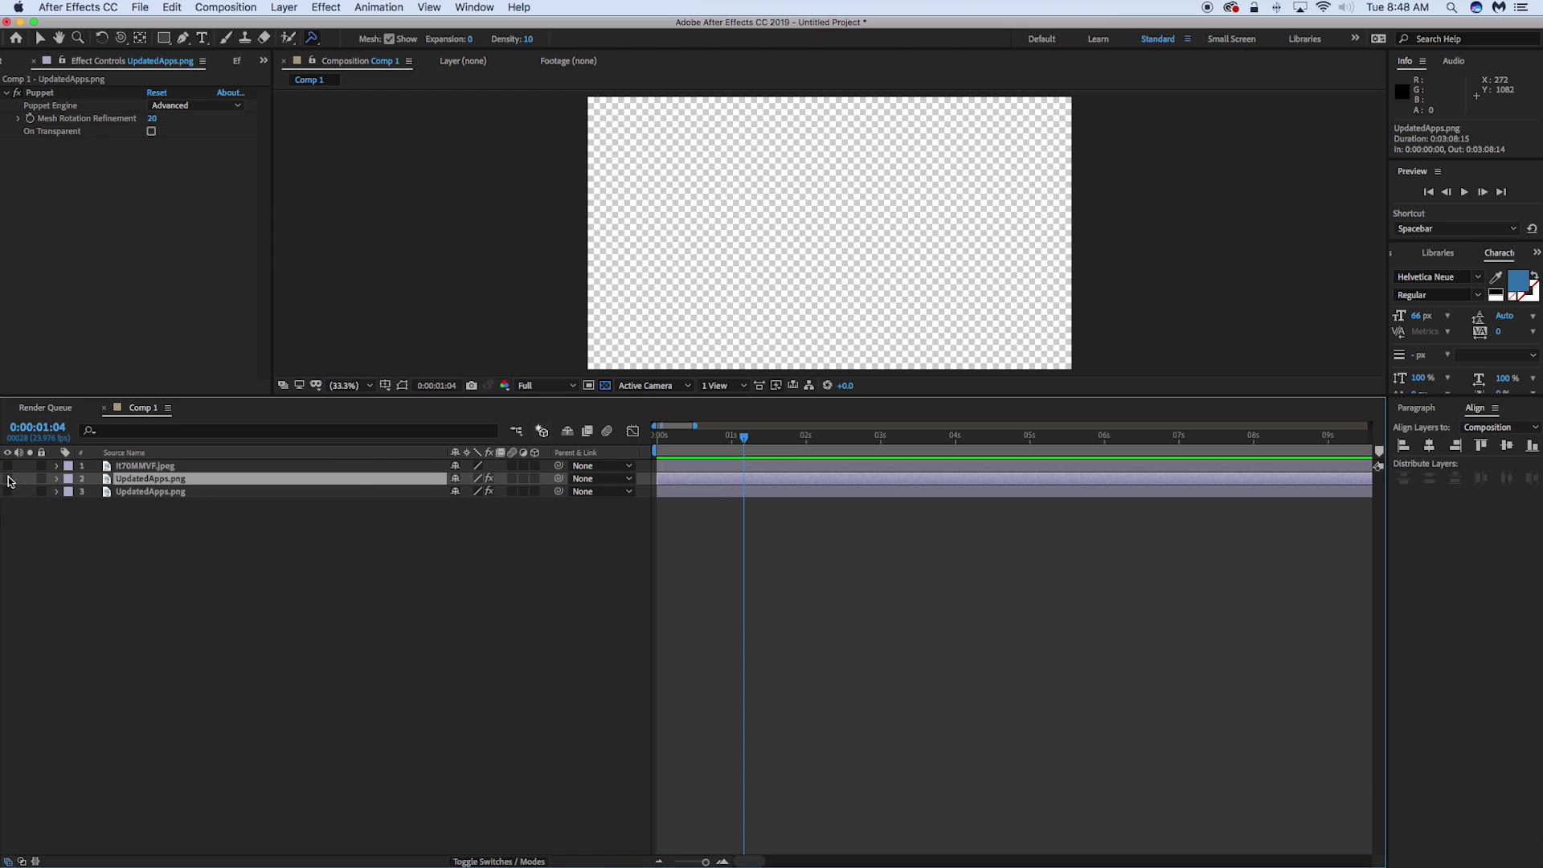
click(7, 480)
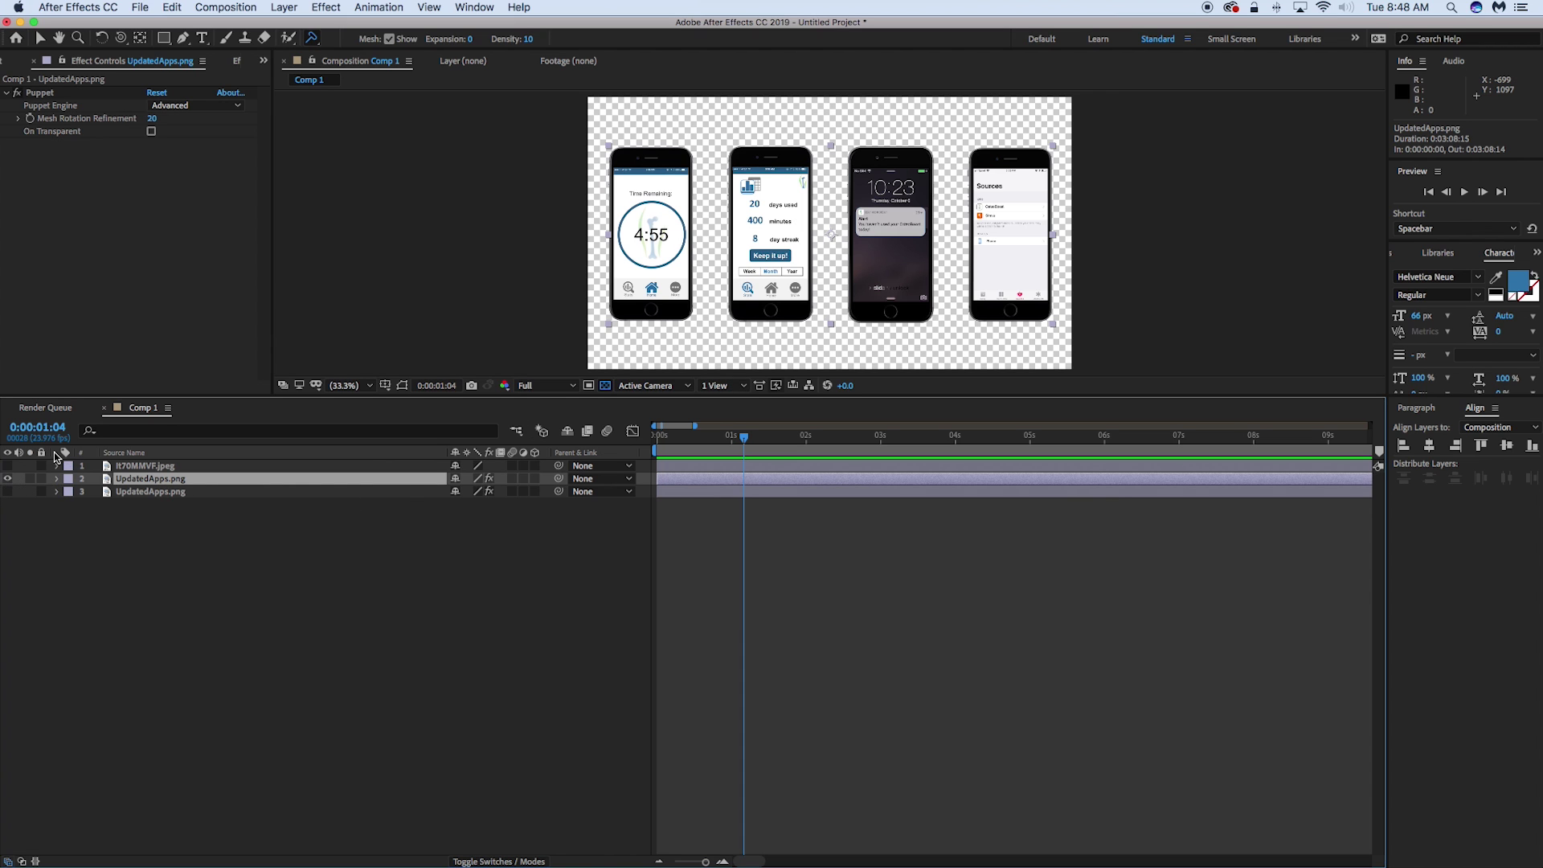
Make the JPEG layer above the phone layers visible and enlarge the composition viewer to display it larger
click(133, 466)
click(6, 466)
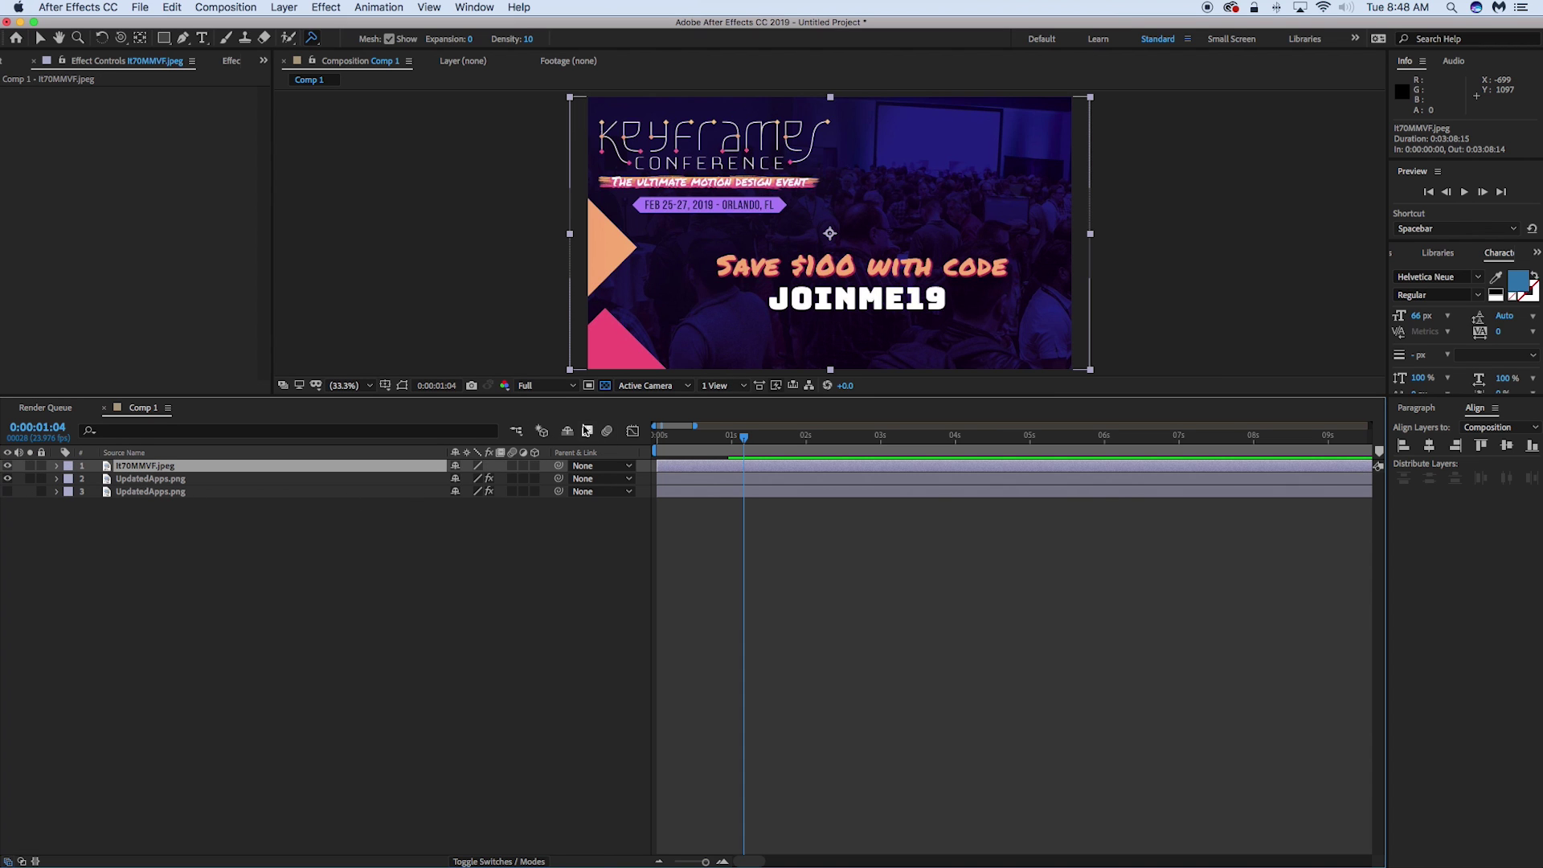
drag(270, 399, 256, 523)
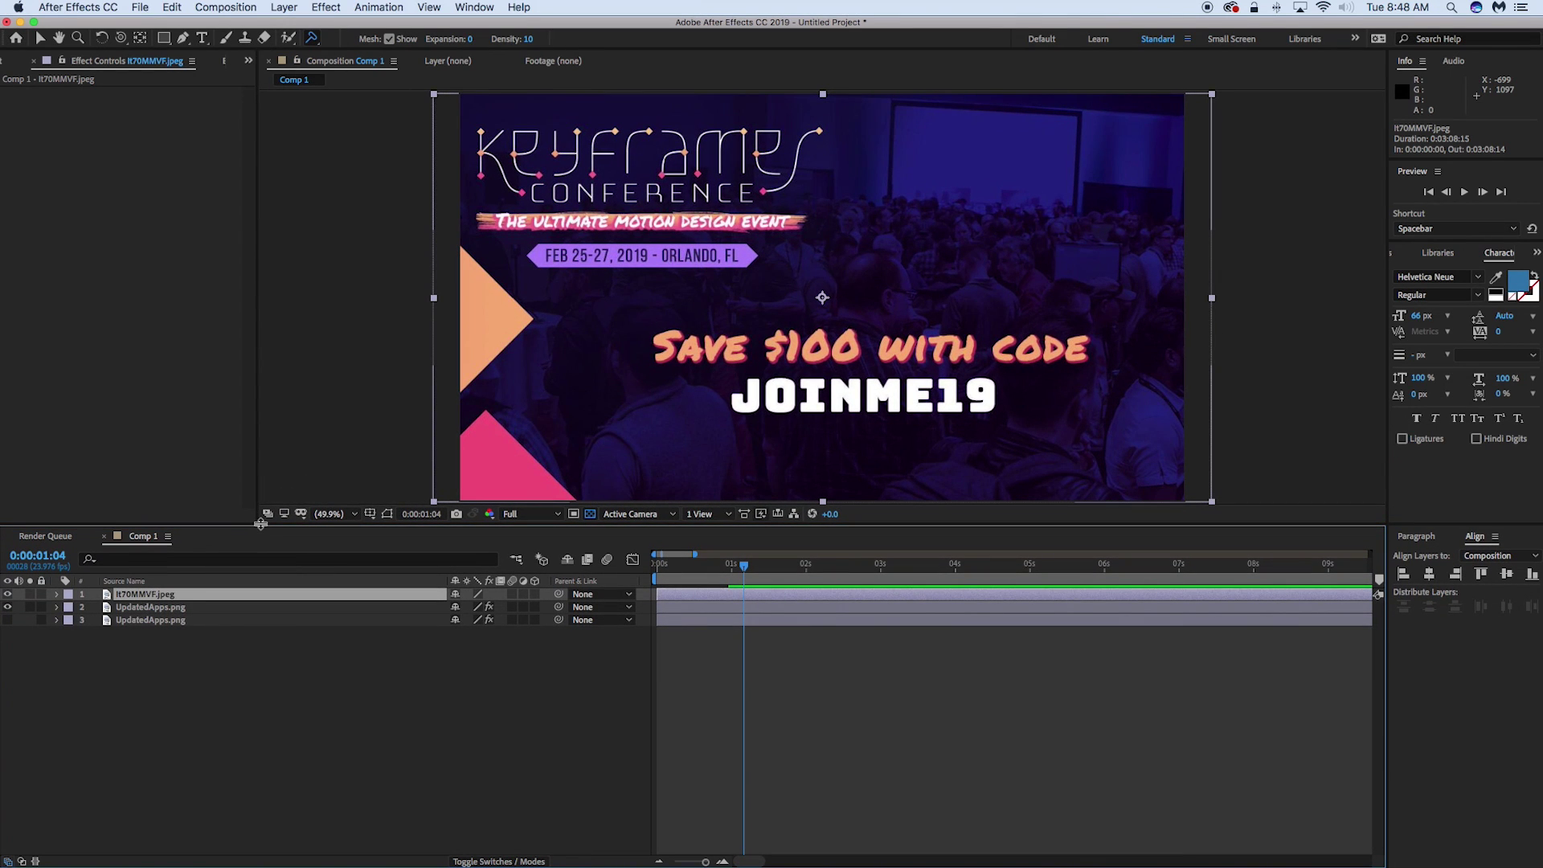